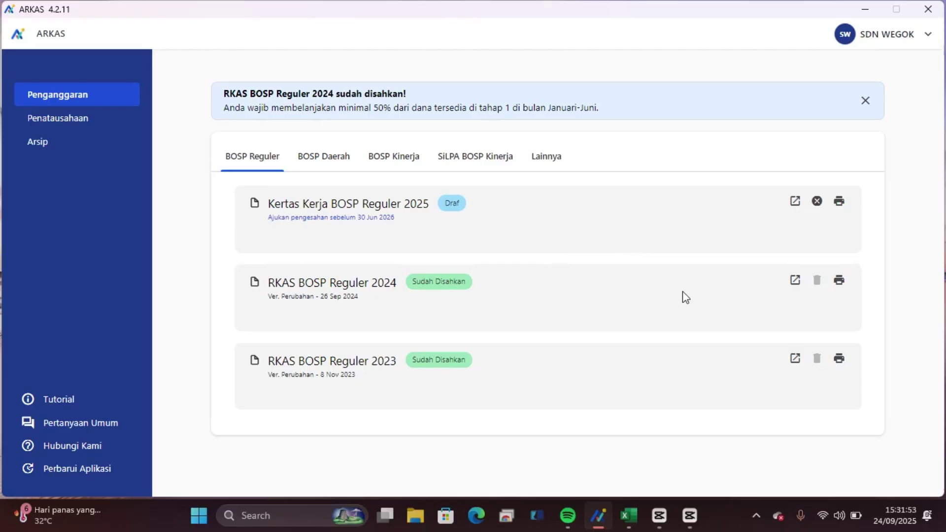
Open the RKAS BOSP Reguler 2024 budget, copy the whole Januari page and paste it into the blank Excel sheet at A1.
{"action": "left_click", "coordinate": [795, 281]}
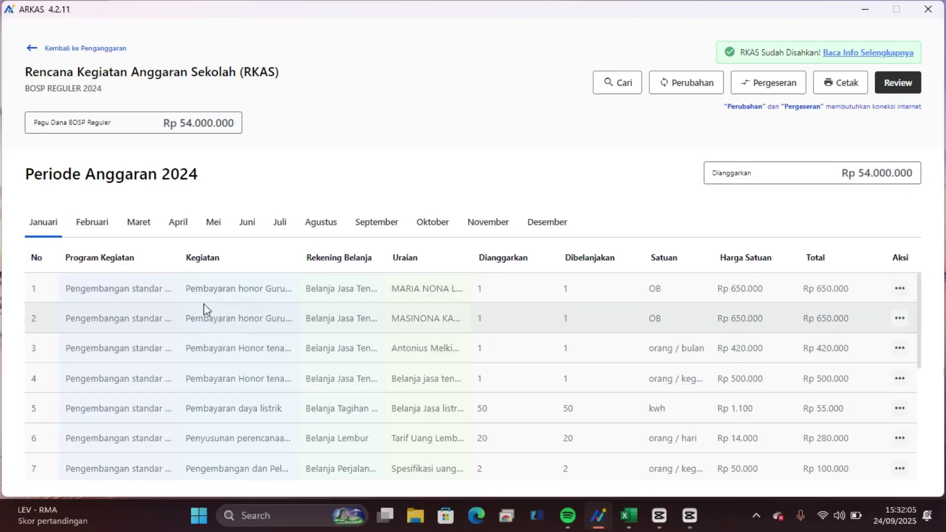
{"action": "key", "text": "ctrl+a"}
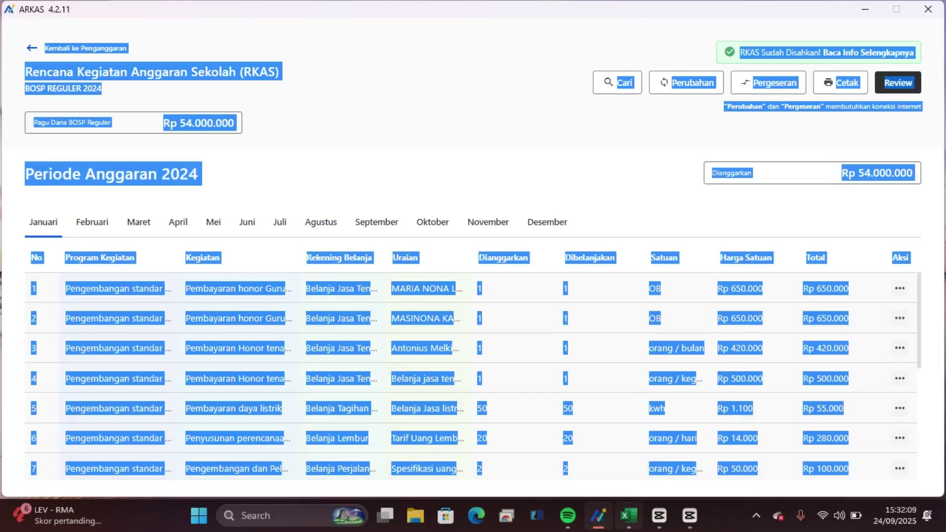
{"action": "left_click", "coordinate": [626, 529]}
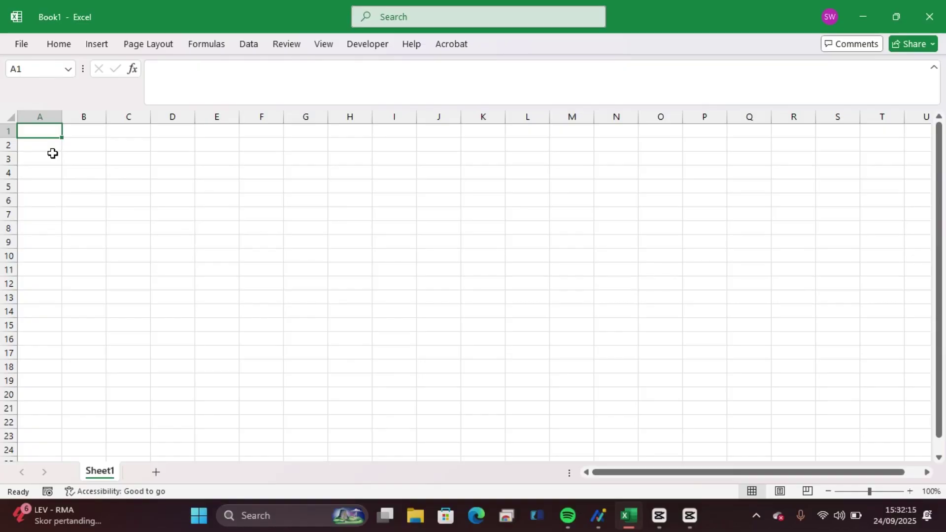
{"action": "key", "text": "ctrl+v"}
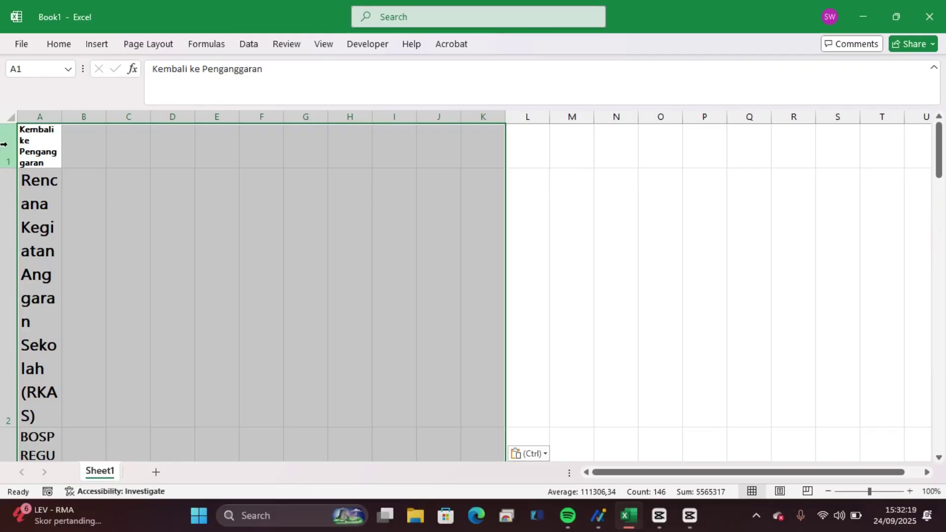
Delete rows 1 to 25 above the table's header row.
{"action": "left_click_drag", "start_coordinate": [3, 144], "coordinate": [6, 191]}
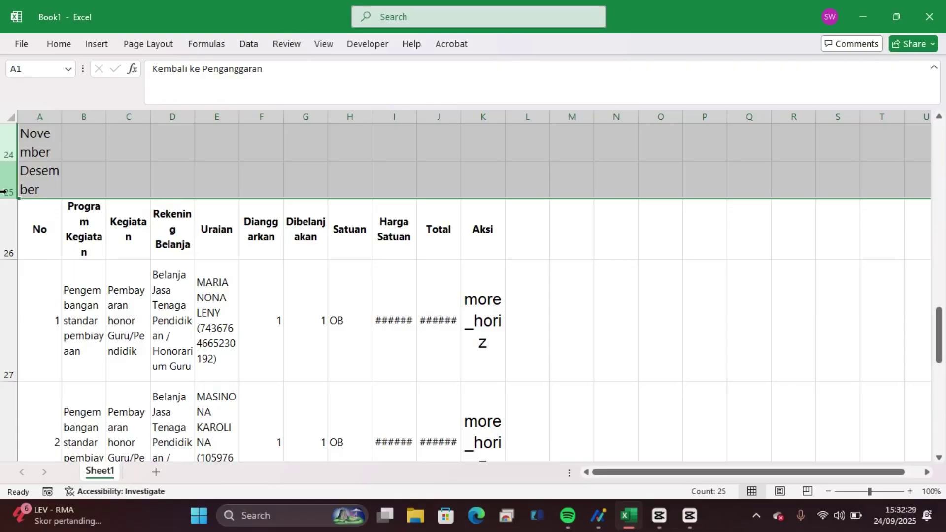
{"action": "right_click", "coordinate": [8, 192]}
{"action": "left_click", "coordinate": [54, 349]}
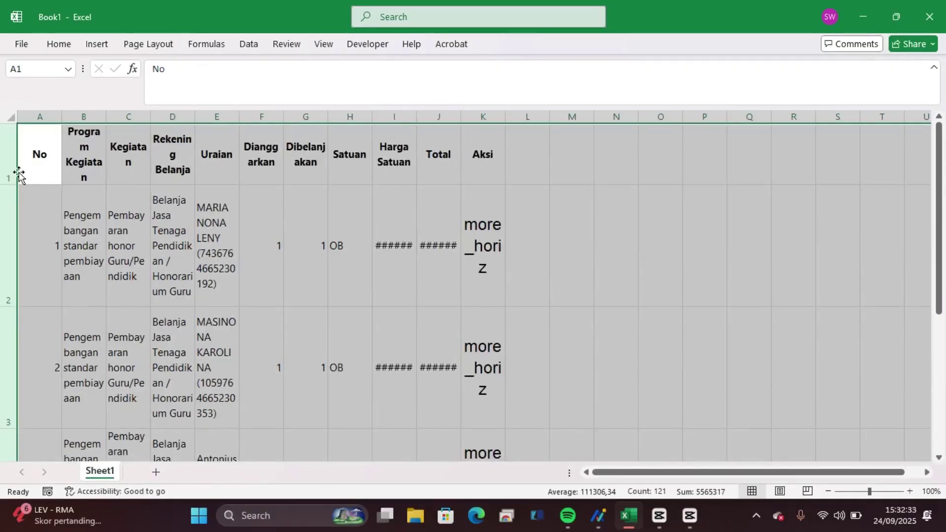
Rename the first column's header in A1 as Bulan and enter Januari in A2.
{"action": "left_click", "coordinate": [38, 155]}
{"action": "type", "text": "Bulan"}
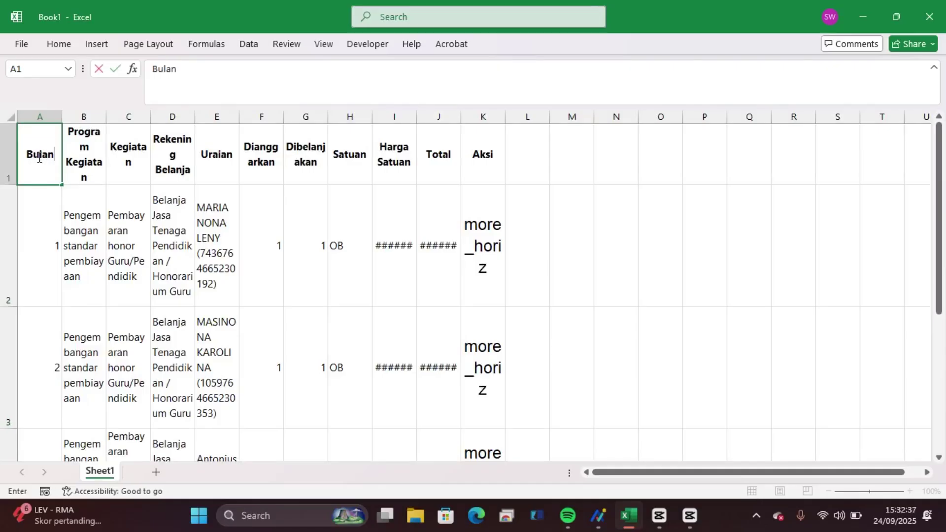
{"action": "type", "text": "n"}
{"action": "key", "text": "BackSpace"}
{"action": "left_click", "coordinate": [43, 271]}
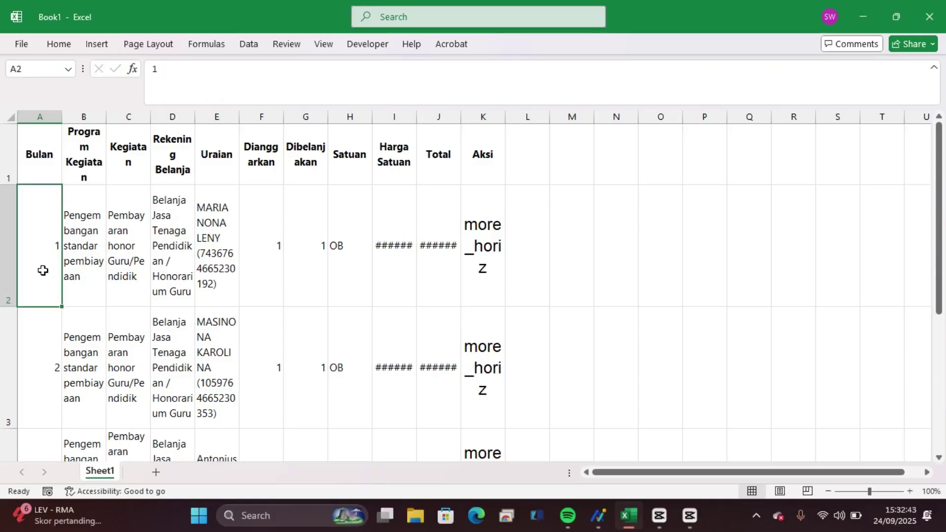
{"action": "type", "text": "Ja"}
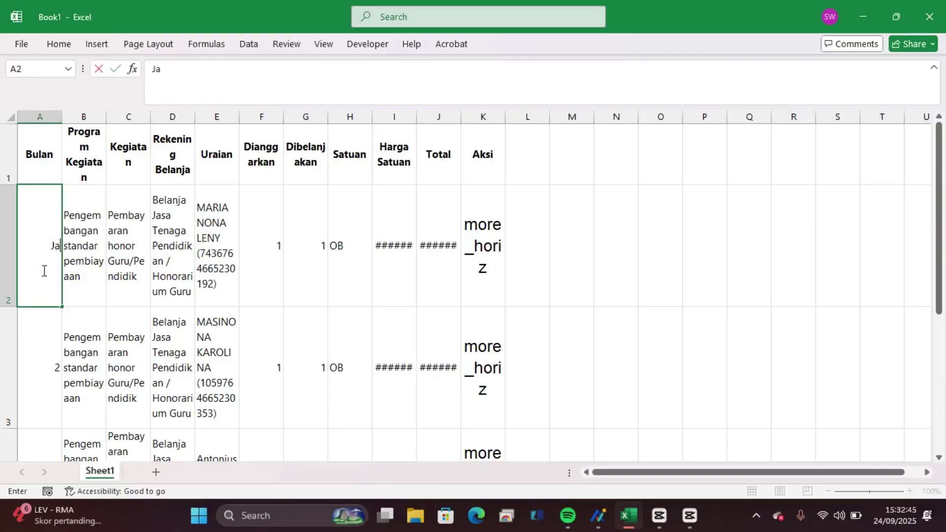
{"action": "type", "text": "nuari"}
{"action": "left_click", "coordinate": [112, 238]}
{"action": "left_click", "coordinate": [43, 266]}
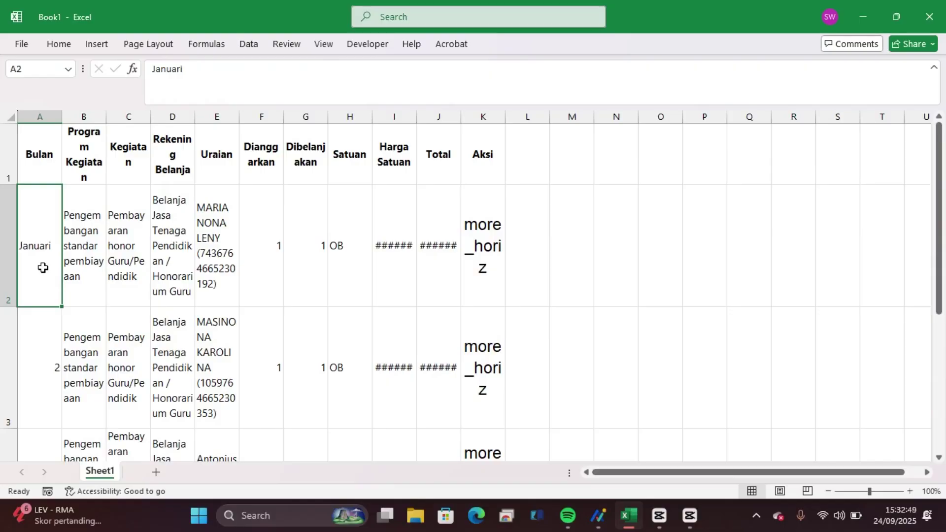
Copy Januari from A2 into A3:A11, down to the last data row.
{"action": "key", "text": "ctrl+c"}
{"action": "scroll", "coordinate": [40, 283], "scroll_direction": "down", "scroll_amount": 3}
{"action": "scroll", "coordinate": [46, 246], "scroll_direction": "up", "scroll_amount": 3}
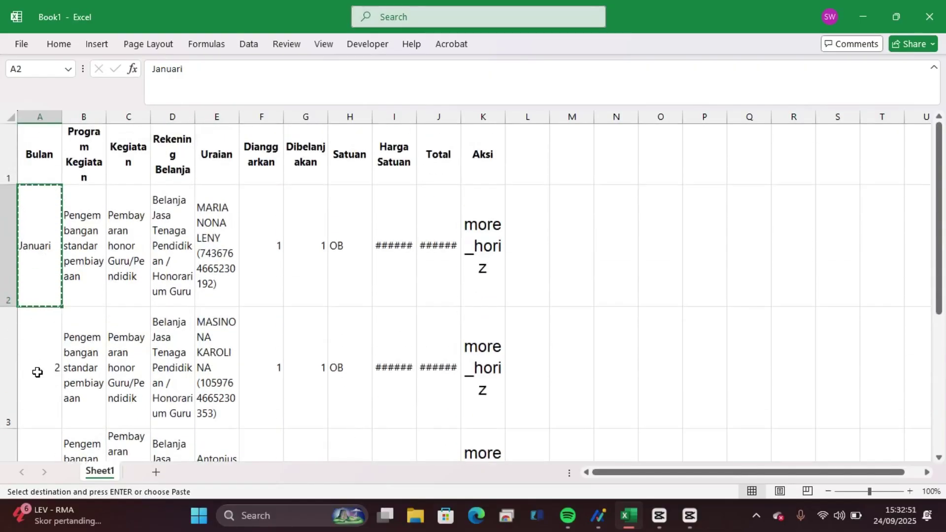
{"action": "left_click_drag", "start_coordinate": [36, 372], "coordinate": [57, 338]}
{"action": "key", "text": "ctrl+v"}
{"action": "scroll", "coordinate": [90, 309], "scroll_direction": "up", "scroll_amount": 5}
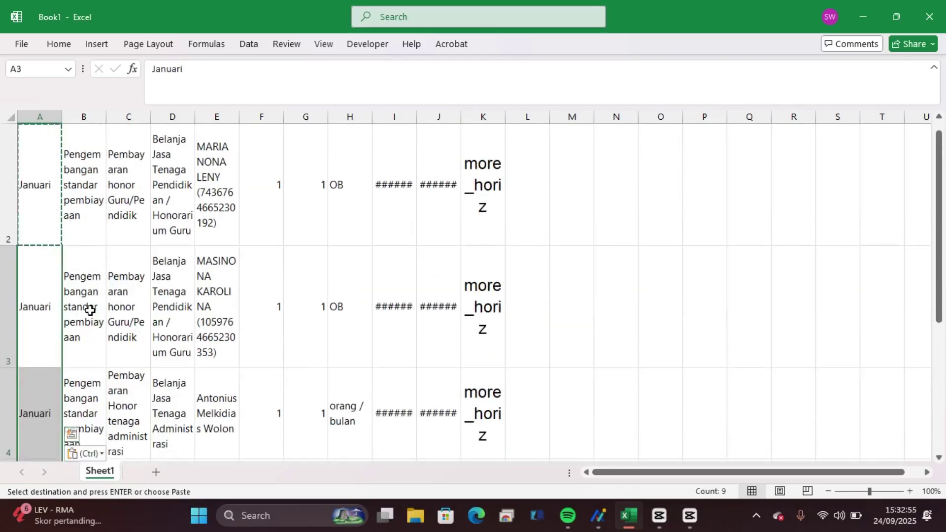
{"action": "scroll", "coordinate": [102, 318], "scroll_direction": "down", "scroll_amount": 4}
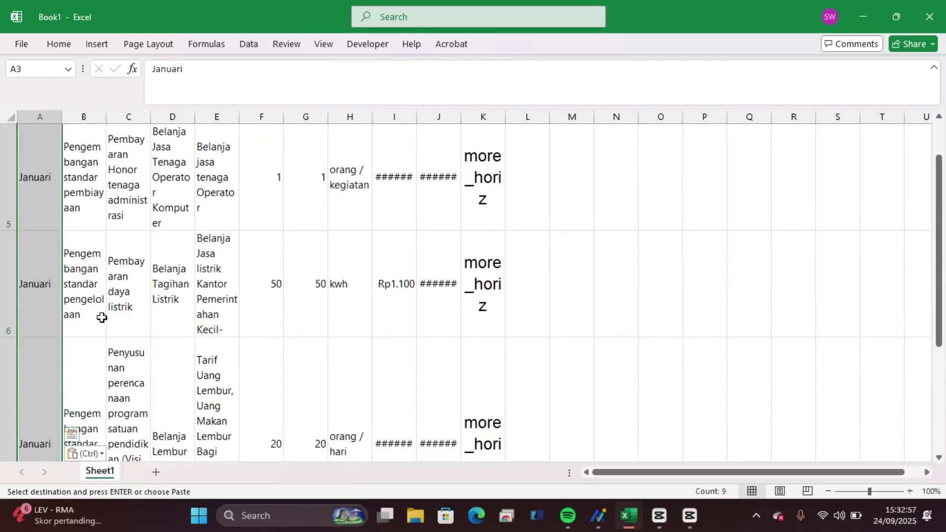
{"action": "scroll", "coordinate": [101, 317], "scroll_direction": "down", "scroll_amount": 2}
{"action": "scroll", "coordinate": [101, 317], "scroll_direction": "up", "scroll_amount": 1}
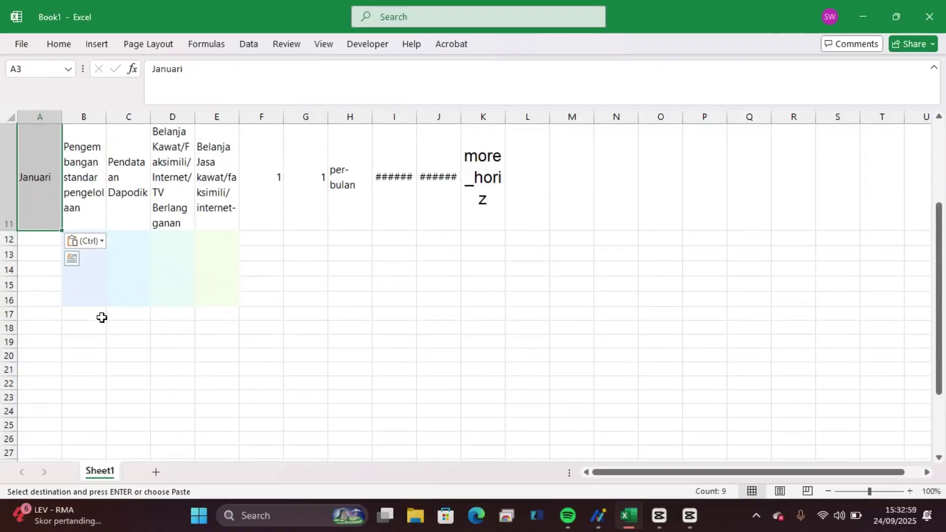
Switch to ARKAS, copy the whole Februari budget page and paste it into the Excel sheet at A12.
{"action": "mouse_move", "coordinate": [649, 528]}
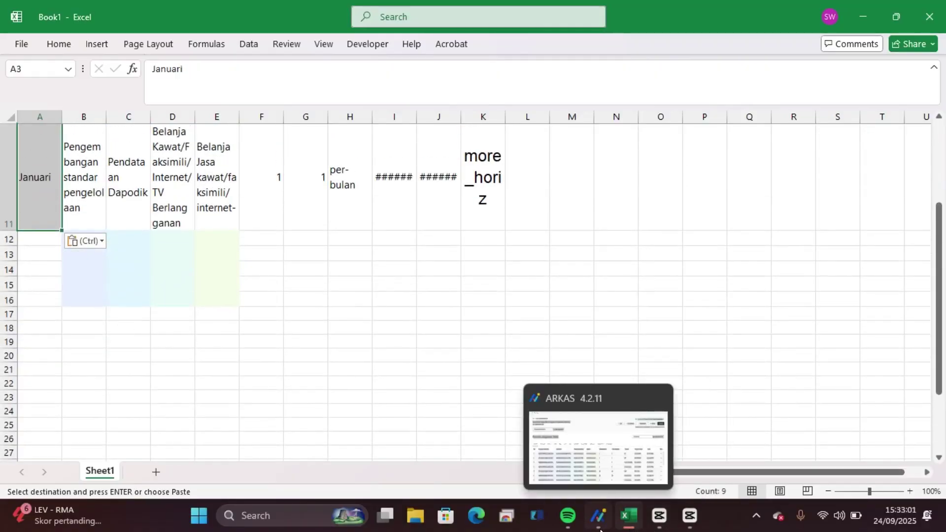
{"action": "left_click", "coordinate": [600, 529]}
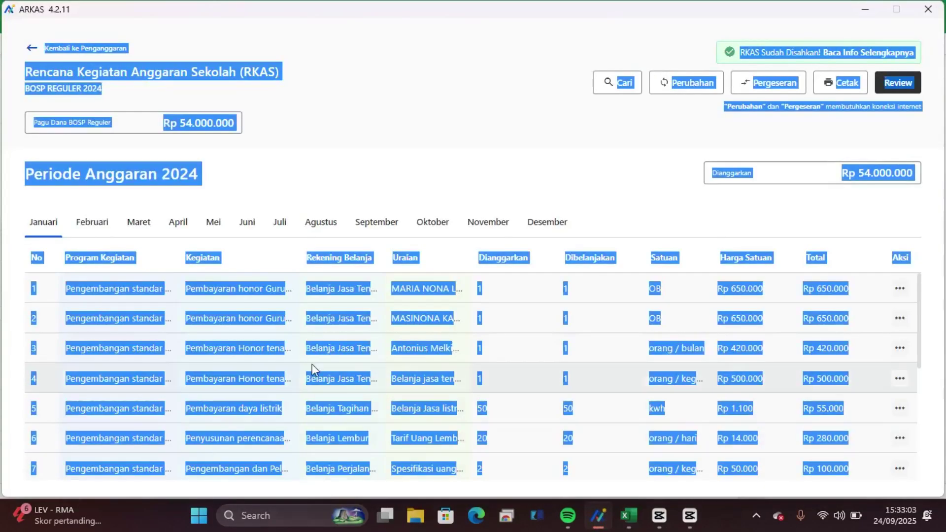
{"action": "left_click", "coordinate": [97, 238]}
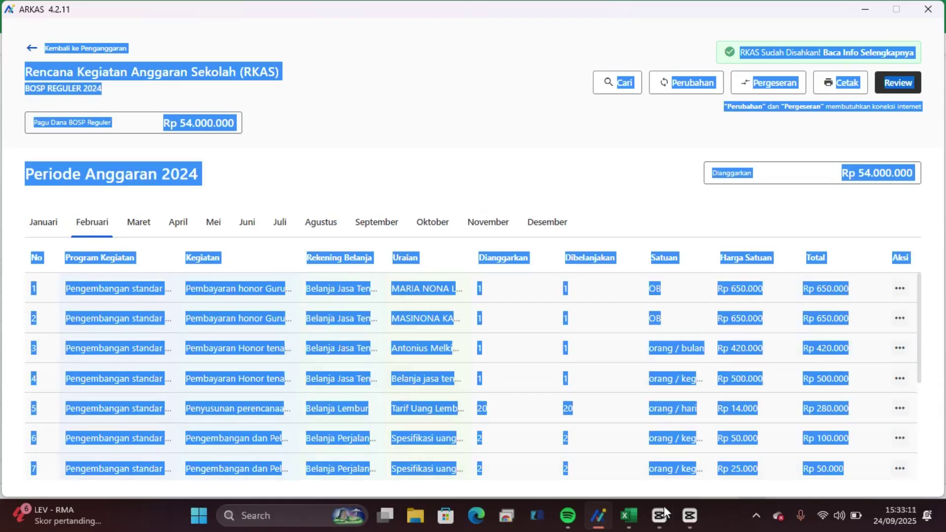
{"action": "scroll", "coordinate": [172, 428], "scroll_direction": "down", "scroll_amount": 3}
{"action": "scroll", "coordinate": [171, 427], "scroll_direction": "down", "scroll_amount": 2}
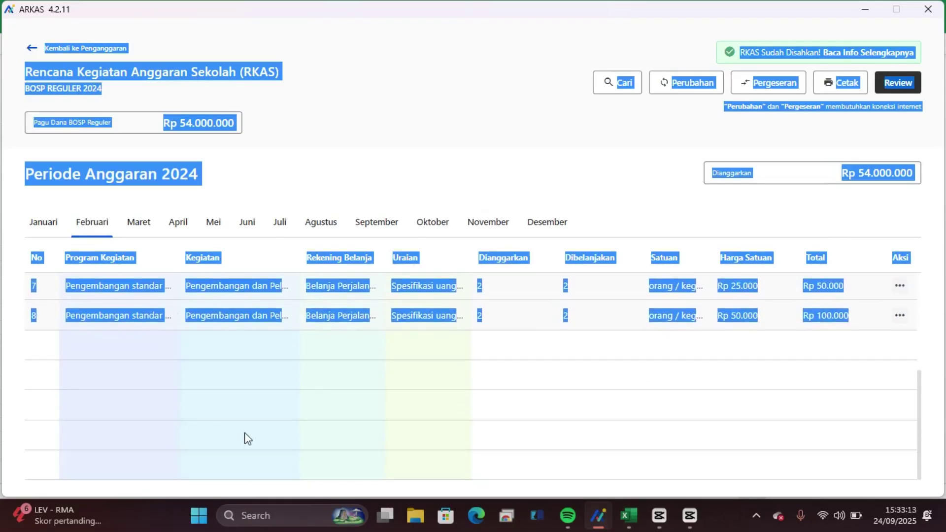
{"action": "left_click", "coordinate": [627, 516]}
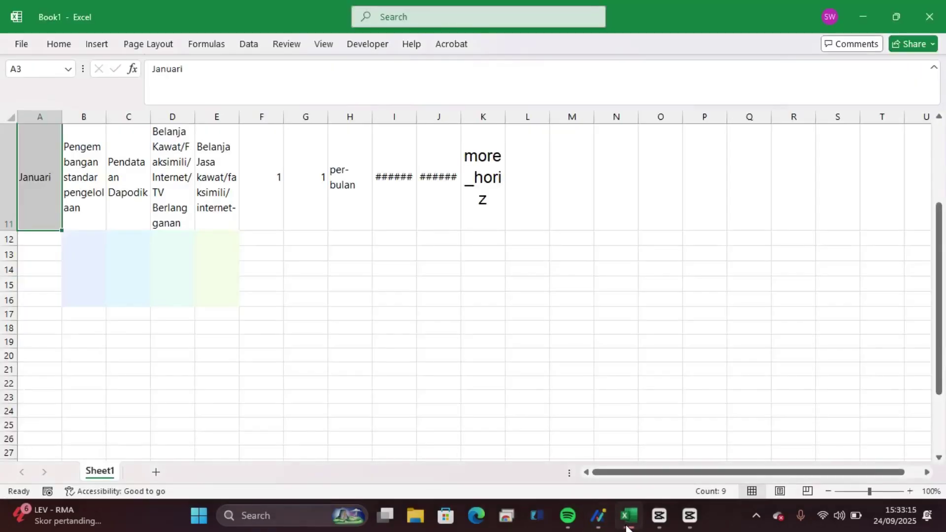
{"action": "left_click", "coordinate": [47, 240]}
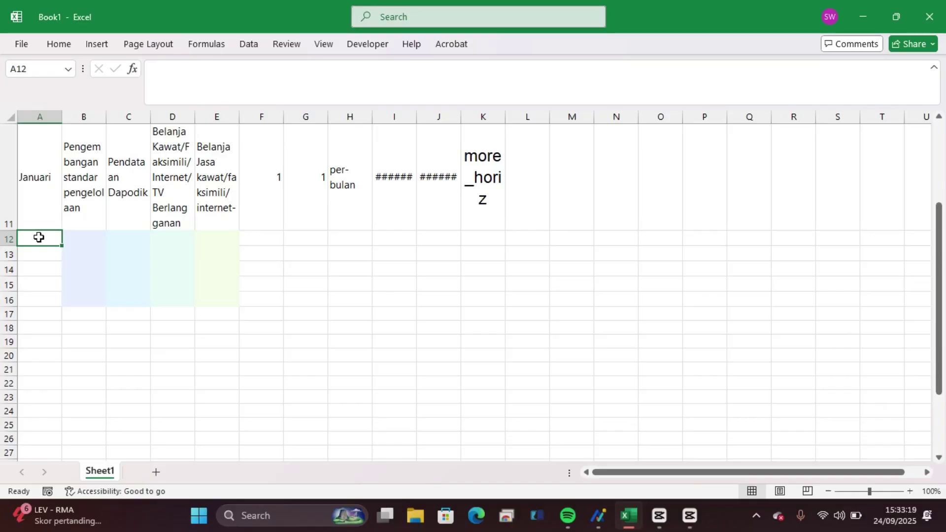
{"action": "key", "text": "ctrl+v"}
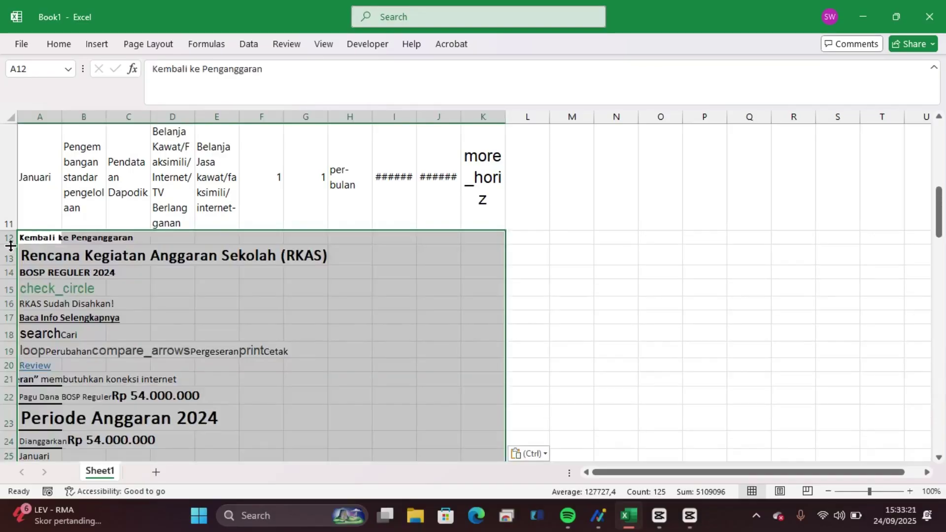
Delete rows 12 to 37, covering the pasted page text and the repeated table header.
{"action": "left_click_drag", "start_coordinate": [6, 238], "coordinate": [2, 159]}
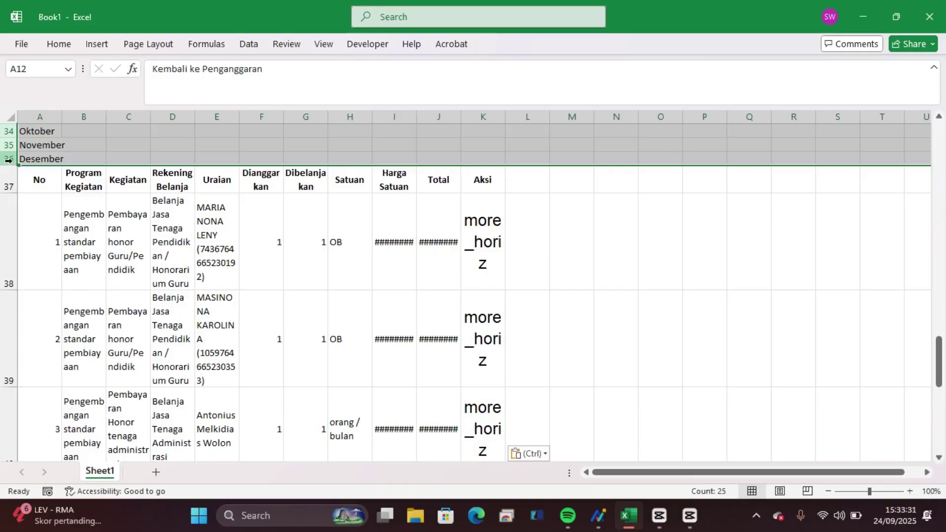
{"action": "left_click_drag", "start_coordinate": [2, 162], "coordinate": [5, 178]}
{"action": "left_click_drag", "start_coordinate": [4, 180], "coordinate": [6, 382]}
{"action": "right_click", "coordinate": [7, 383]}
{"action": "left_click", "coordinate": [45, 251]}
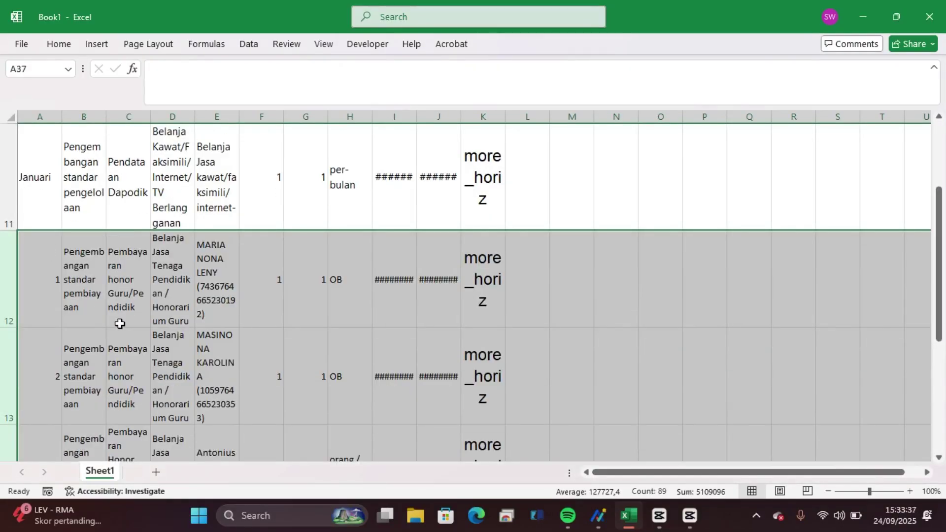
Enter Februari in A12 in place of the row number.
{"action": "left_click", "coordinate": [44, 264]}
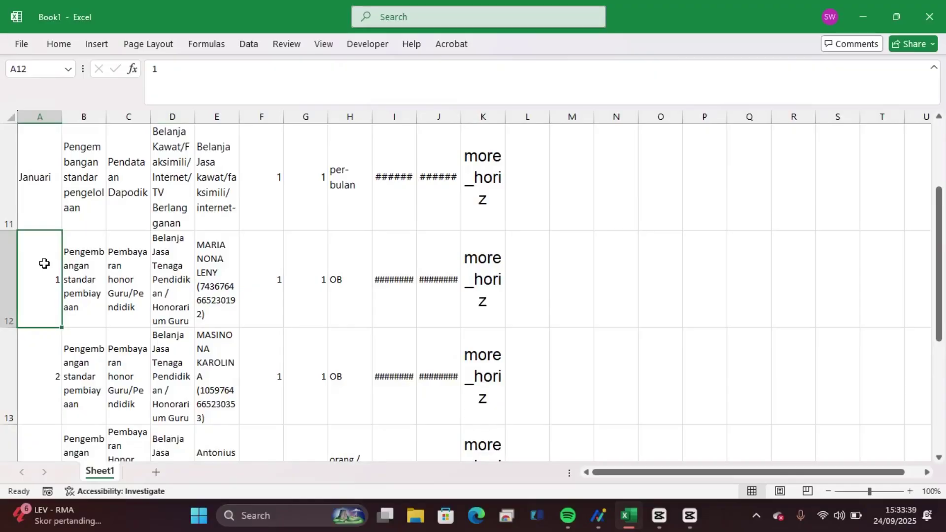
{"action": "type", "text": "Februari"}
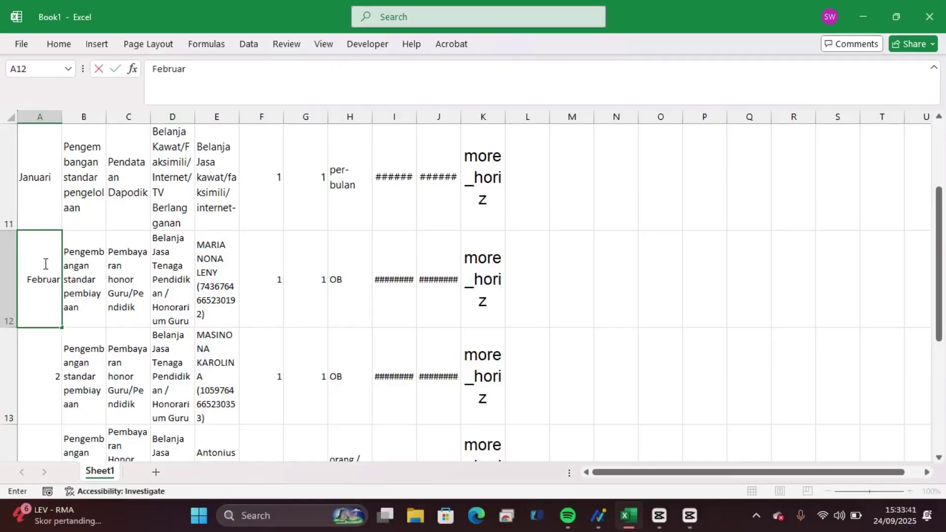
{"action": "left_click", "coordinate": [72, 277]}
{"action": "left_click", "coordinate": [38, 285]}
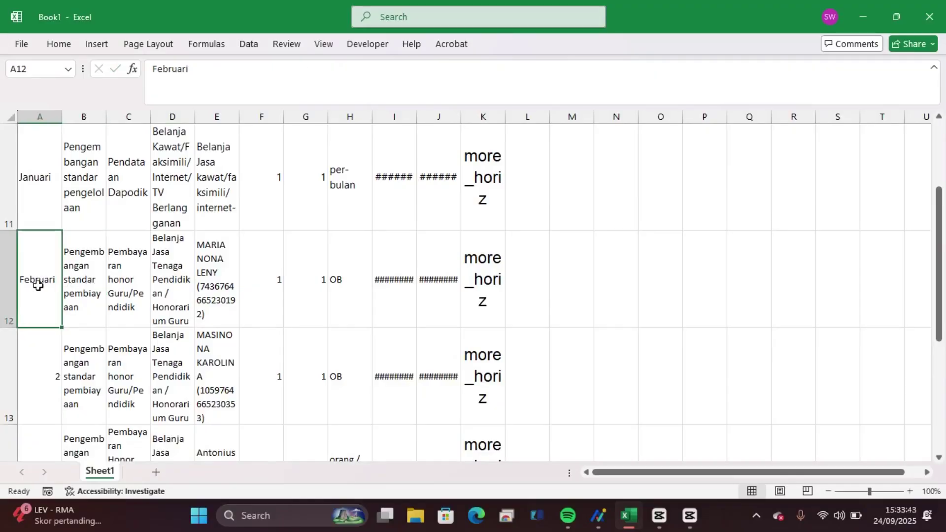
Copy Februari from A12 into A13:A19, down to the last pasted data row.
{"action": "key", "text": "ctrl+c"}
{"action": "mouse_move", "coordinate": [32, 349]}
{"action": "left_mouse_down"}
{"action": "mouse_move", "coordinate": [39, 492]}
{"action": "mouse_move", "coordinate": [34, 349]}
{"action": "left_mouse_up"}
{"action": "key", "text": "ctrl+v"}
{"action": "scroll", "coordinate": [116, 352], "scroll_direction": "up", "scroll_amount": 1}
{"action": "scroll", "coordinate": [114, 355], "scroll_direction": "down", "scroll_amount": 3}
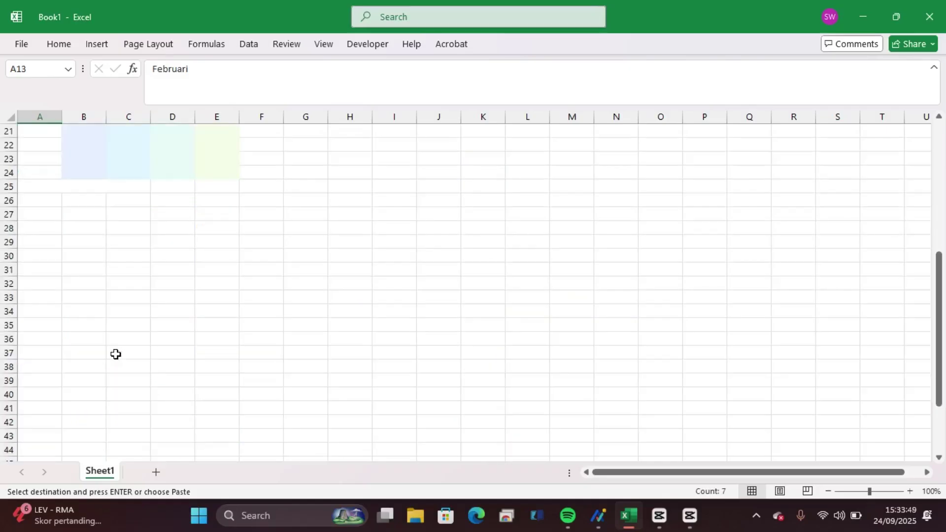
{"action": "scroll", "coordinate": [115, 354], "scroll_direction": "up", "scroll_amount": 2}
{"action": "scroll", "coordinate": [115, 354], "scroll_direction": "down", "scroll_amount": 1}
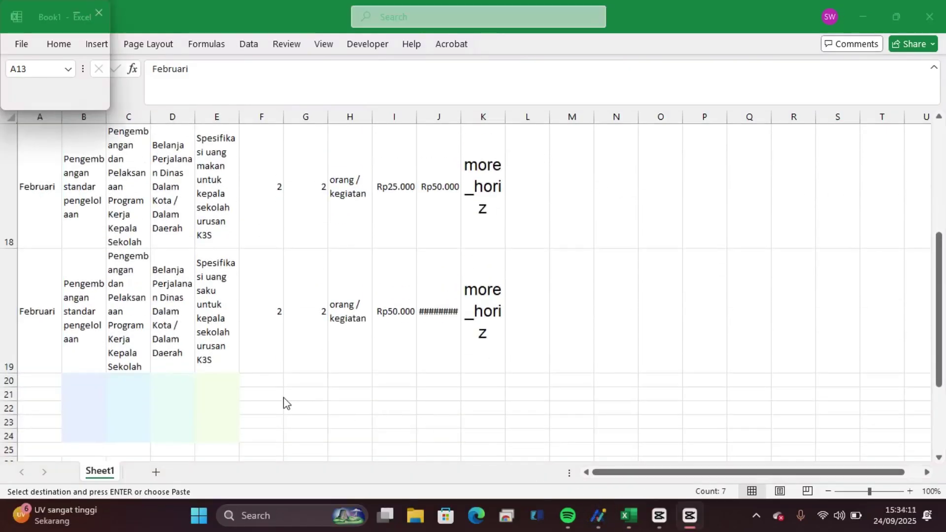
Review the month labels in the Bulan column across the Januari and Februari rows.
{"action": "scroll", "coordinate": [46, 374], "scroll_direction": "up", "scroll_amount": 5}
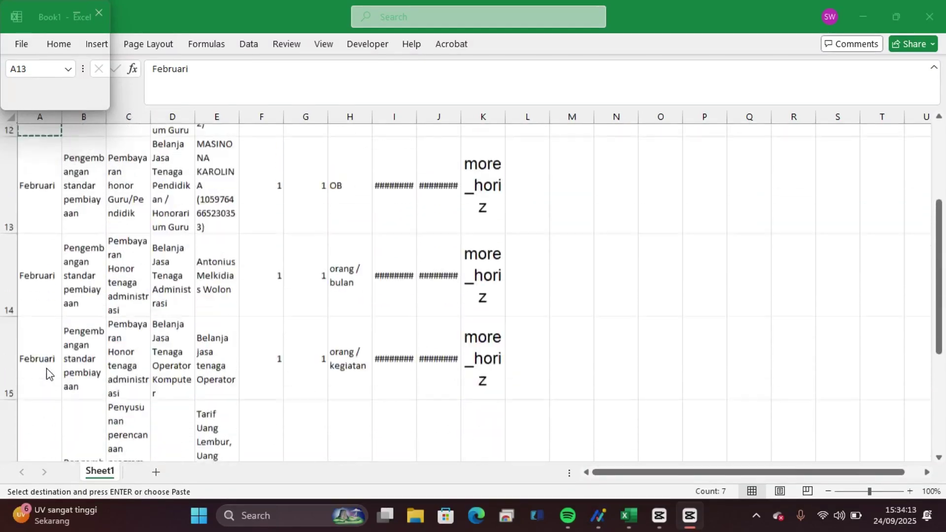
{"action": "scroll", "coordinate": [47, 373], "scroll_direction": "up", "scroll_amount": 3}
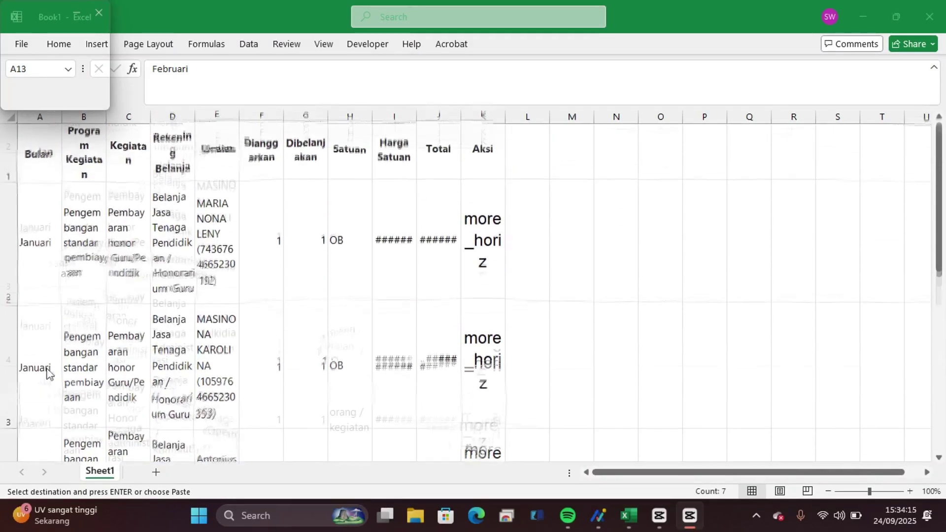
{"action": "scroll", "coordinate": [46, 373], "scroll_direction": "down", "scroll_amount": 4}
{"action": "scroll", "coordinate": [46, 374], "scroll_direction": "down", "scroll_amount": 8}
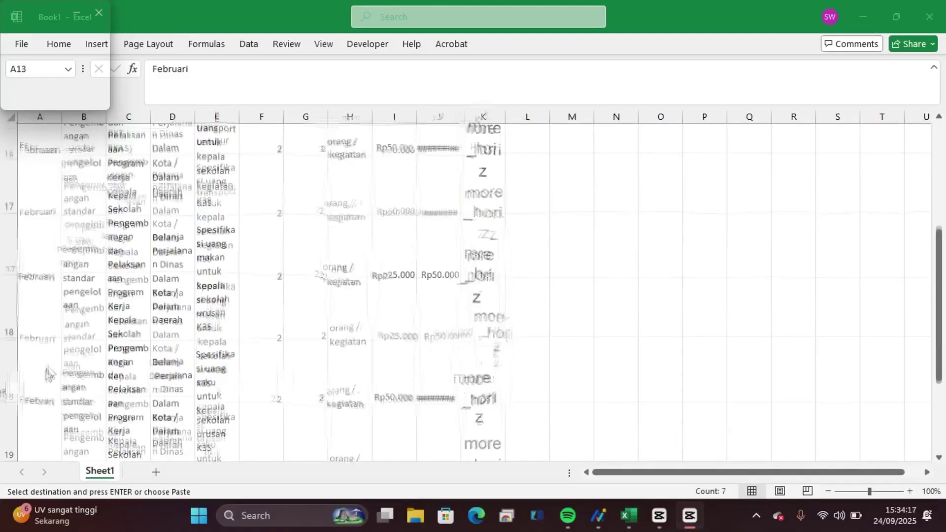
{"action": "scroll", "coordinate": [51, 367], "scroll_direction": "up", "scroll_amount": 3}
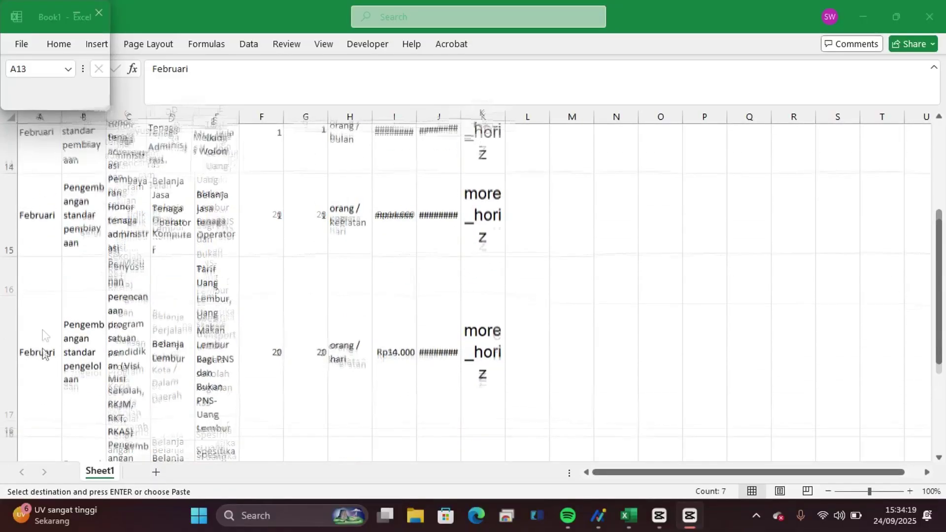
{"action": "scroll", "coordinate": [54, 369], "scroll_direction": "down", "scroll_amount": 3}
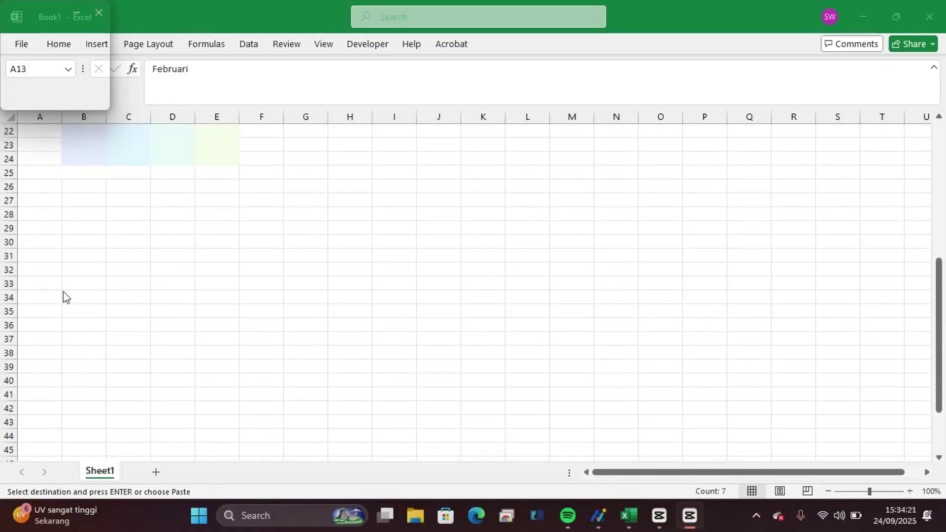
{"action": "scroll", "coordinate": [63, 298], "scroll_direction": "up", "scroll_amount": 1}
Try to paste the clipboard content into A20 below the Februari rows.
{"action": "left_click", "coordinate": [46, 255]}
{"action": "key", "text": "ctrl+v"}
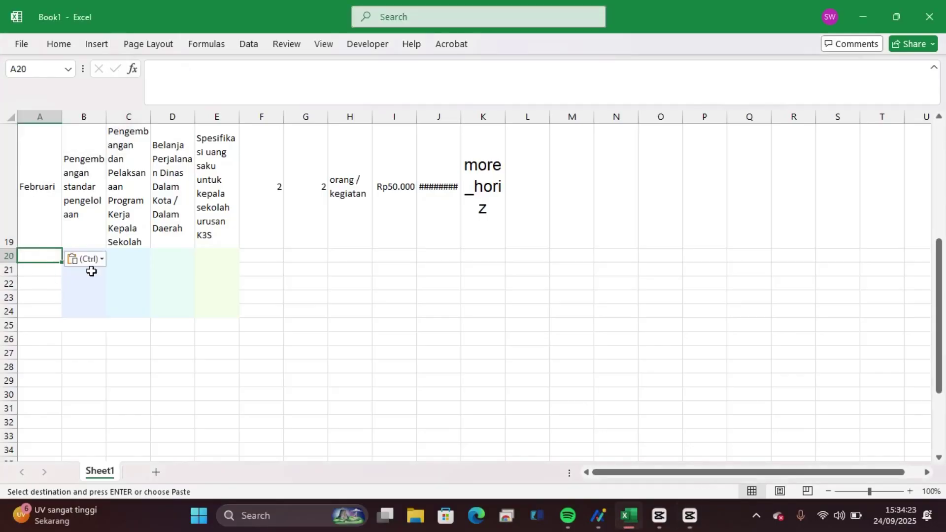
Copy the Maret budget page from ARKAS and paste it into the Excel sheet at A20, below the Februari rows.
{"action": "left_click", "coordinate": [597, 516]}
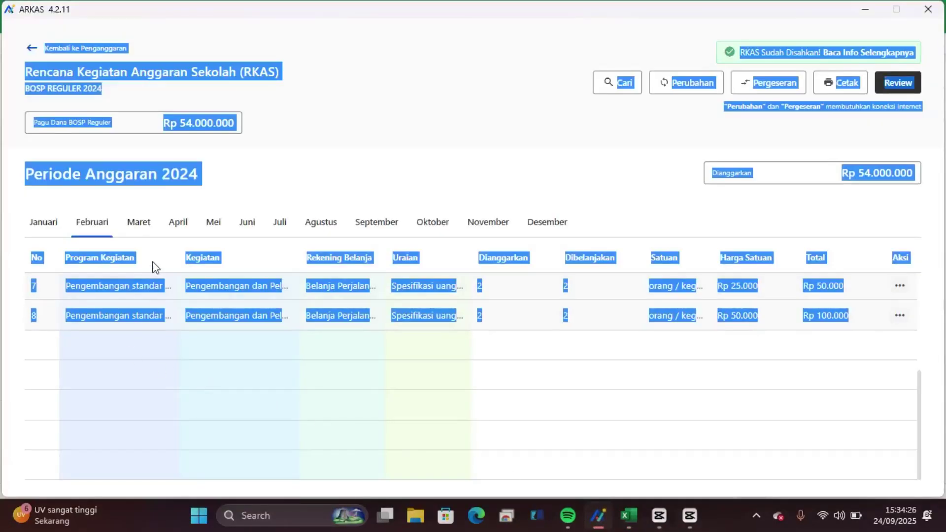
{"action": "left_click", "coordinate": [140, 224]}
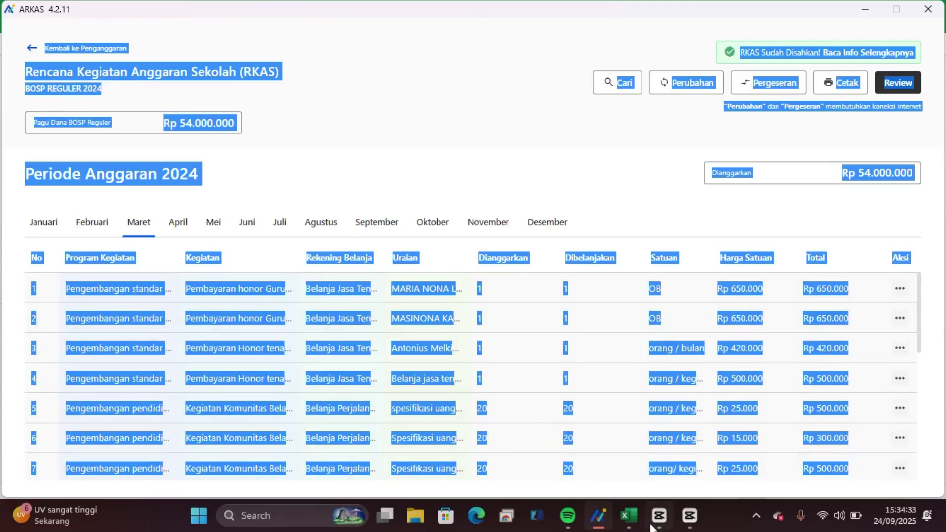
{"action": "mouse_move", "coordinate": [634, 529]}
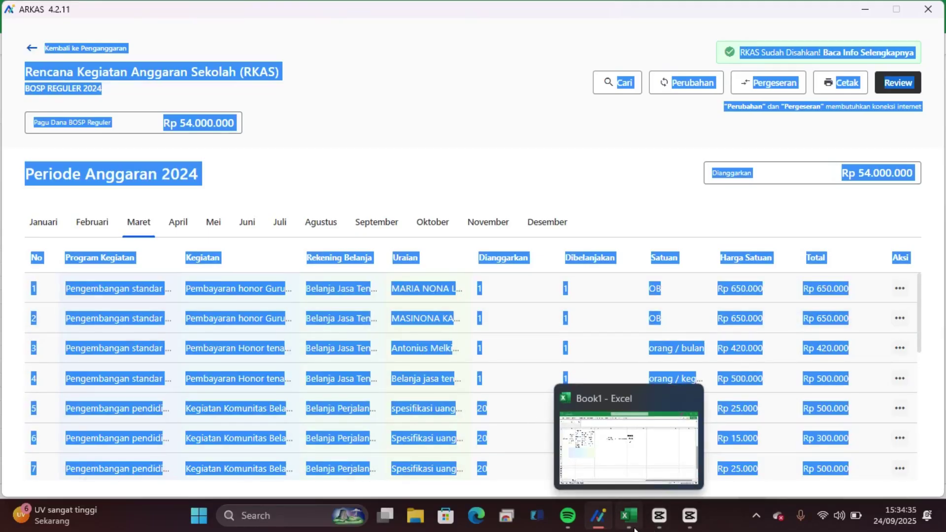
{"action": "left_click", "coordinate": [619, 529]}
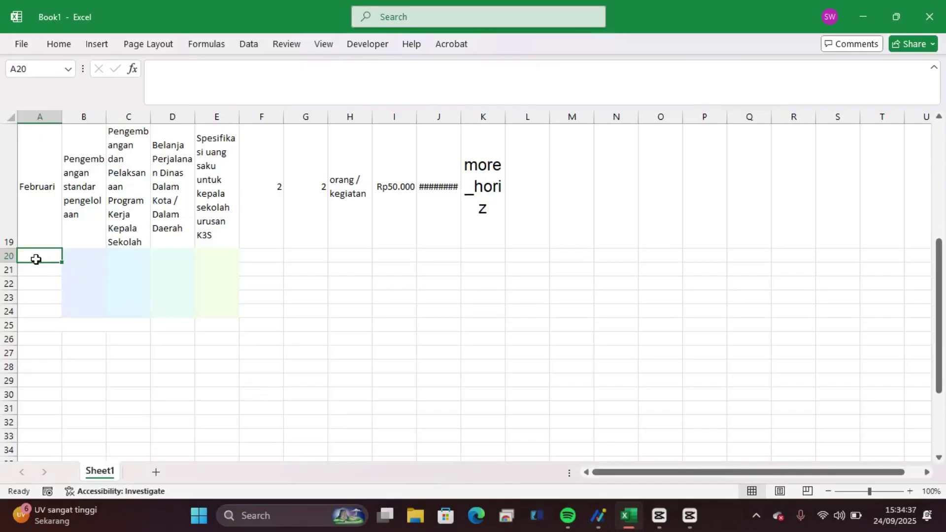
{"action": "key", "text": "ctrl+v"}
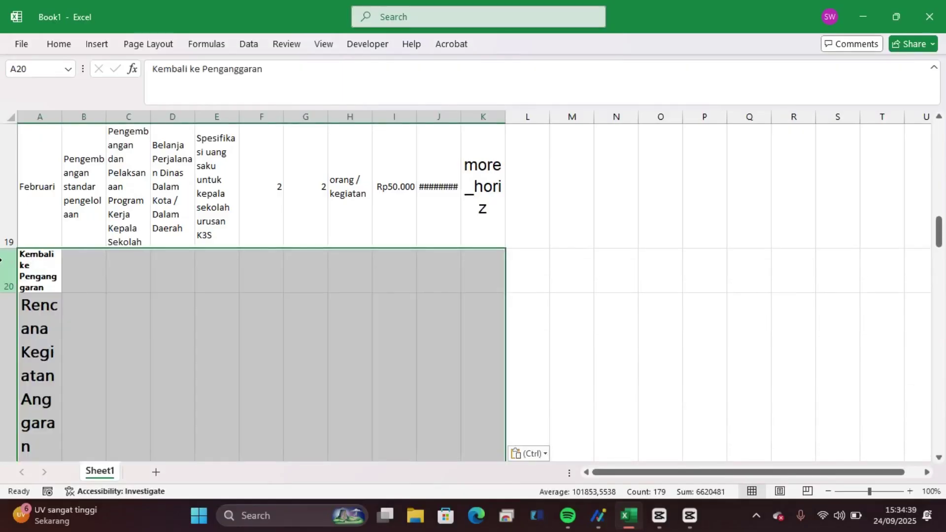
Delete the pasted page heading and column header rows between the last Februari row and the first Maret entry.
{"action": "left_click_drag", "start_coordinate": [2, 263], "coordinate": [8, 169]}
{"action": "right_click", "coordinate": [7, 170]}
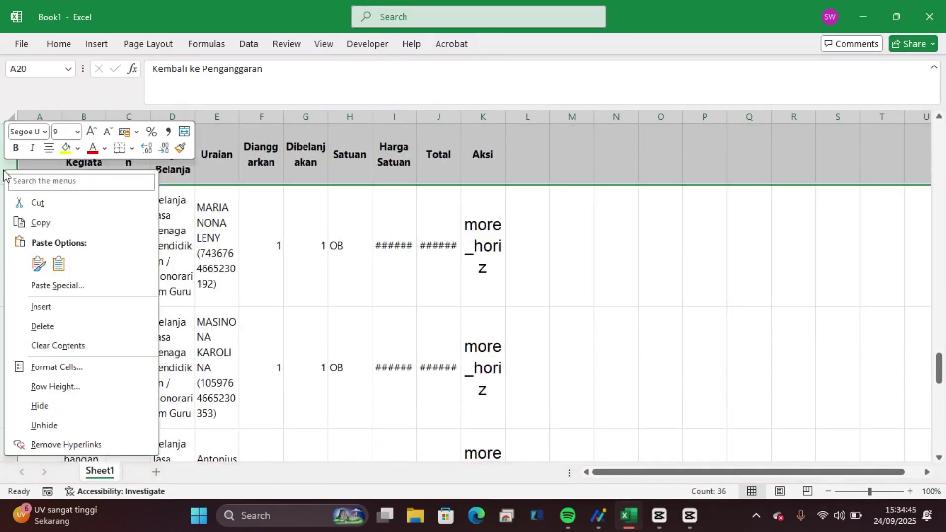
{"action": "left_click", "coordinate": [40, 326]}
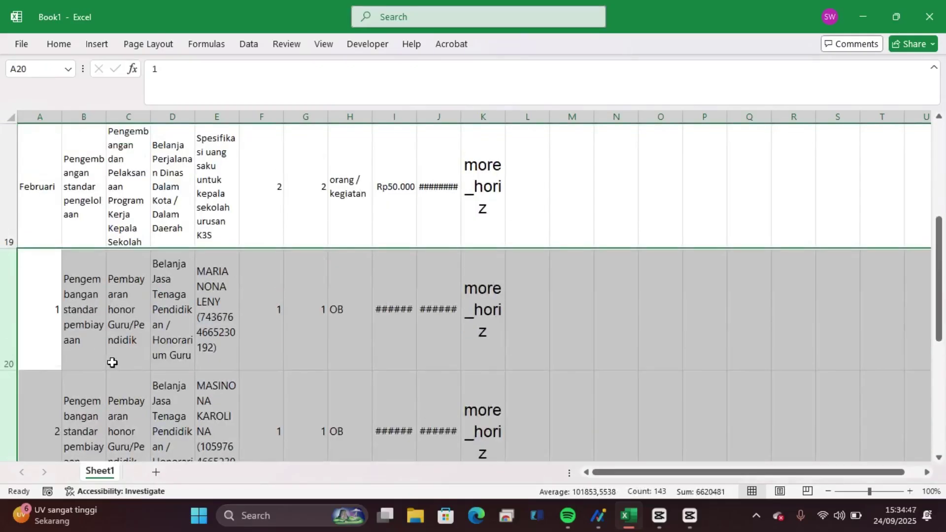
Enter Maret in A20 in place of the row number.
{"action": "scroll", "coordinate": [112, 362], "scroll_direction": "down", "scroll_amount": 2}
{"action": "scroll", "coordinate": [100, 361], "scroll_direction": "down", "scroll_amount": 2}
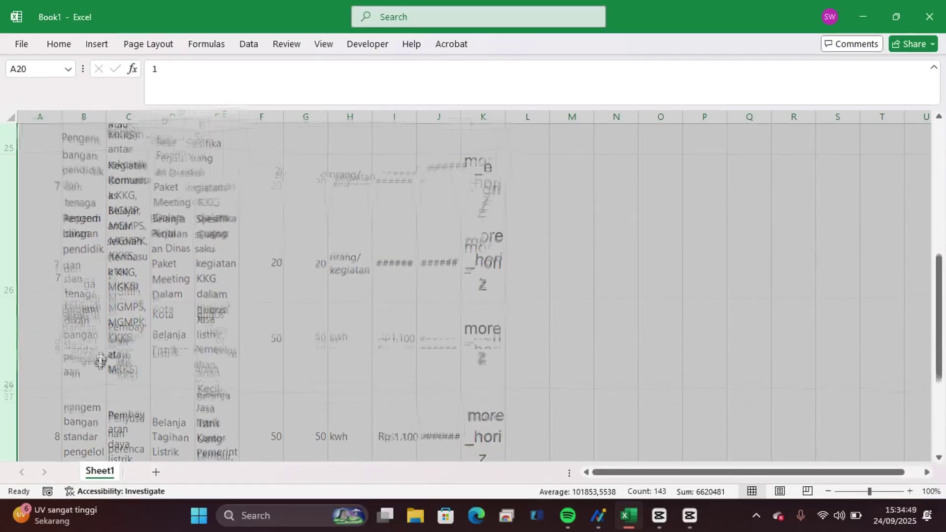
{"action": "scroll", "coordinate": [100, 361], "scroll_direction": "down", "scroll_amount": 1}
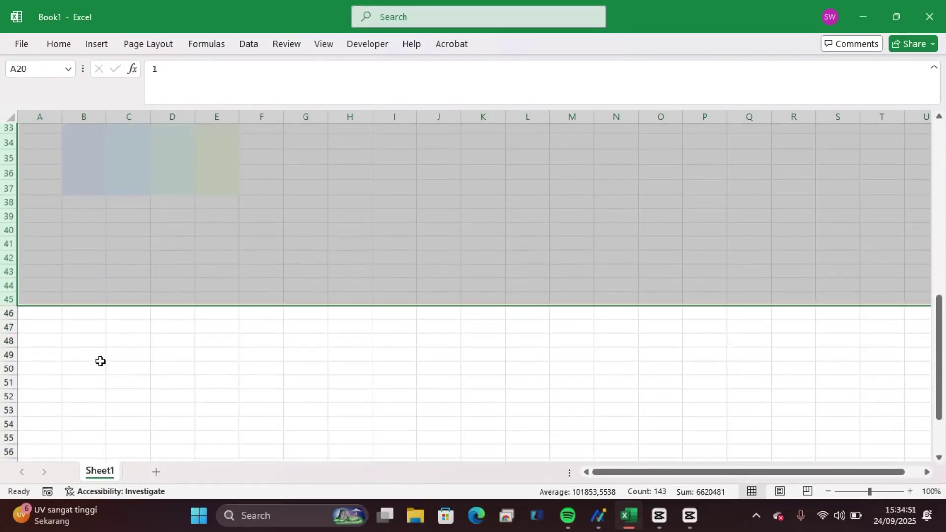
{"action": "scroll", "coordinate": [100, 362], "scroll_direction": "up", "scroll_amount": 3}
{"action": "scroll", "coordinate": [100, 361], "scroll_direction": "up", "scroll_amount": 3}
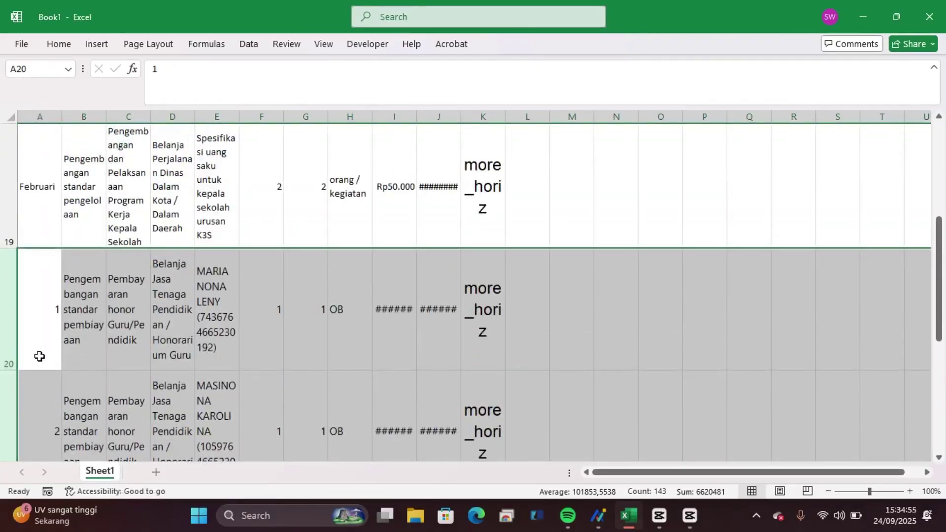
{"action": "left_click", "coordinate": [46, 332]}
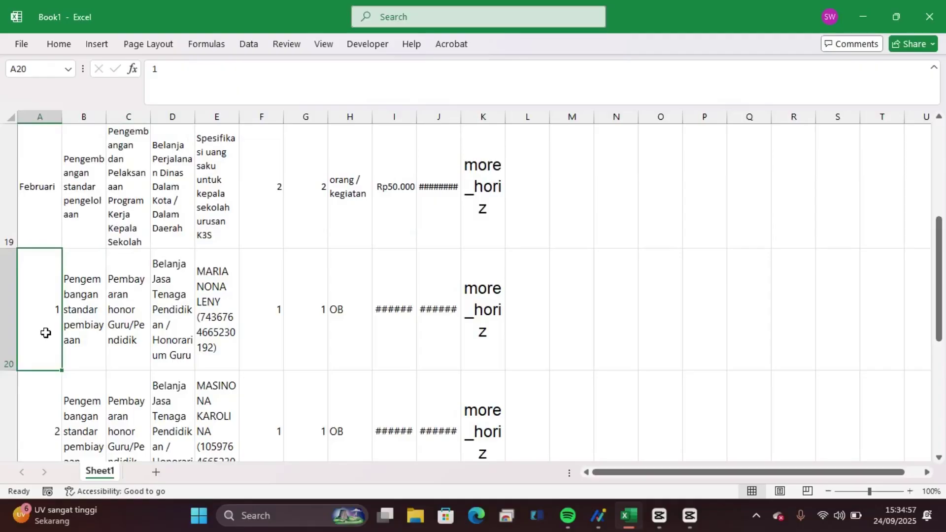
{"action": "type", "text": "Ma"}
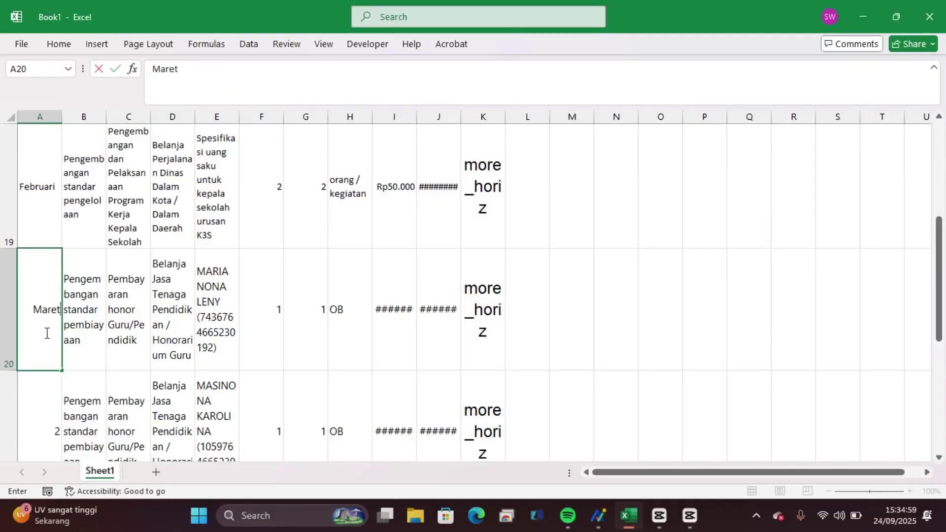
{"action": "type", "text": "ret"}
{"action": "left_click", "coordinate": [76, 365]}
Copy Maret from A20 into A21:A32, down to the last pasted data row.
{"action": "left_click", "coordinate": [36, 331]}
{"action": "key", "text": "ctrl+c"}
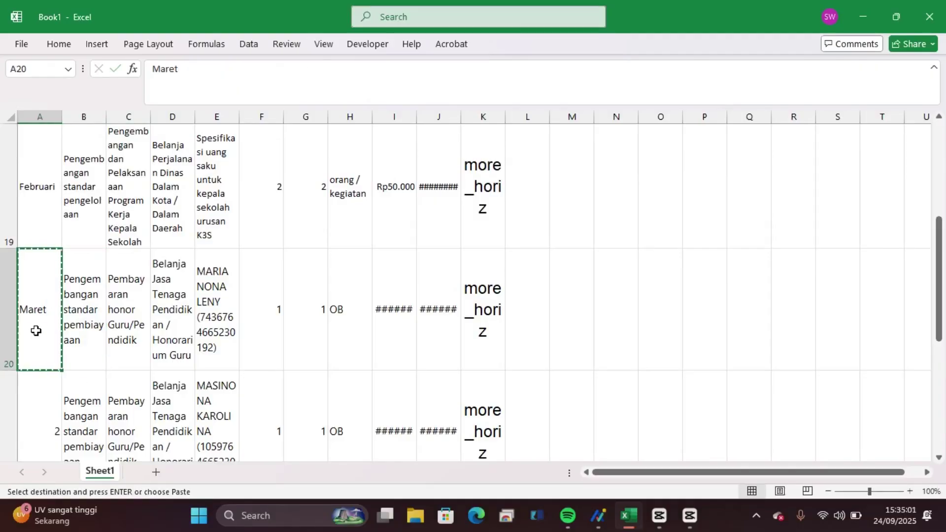
{"action": "scroll", "coordinate": [55, 367], "scroll_direction": "down", "scroll_amount": 2}
{"action": "scroll", "coordinate": [53, 338], "scroll_direction": "up", "scroll_amount": 1}
{"action": "scroll", "coordinate": [54, 338], "scroll_direction": "up", "scroll_amount": 4}
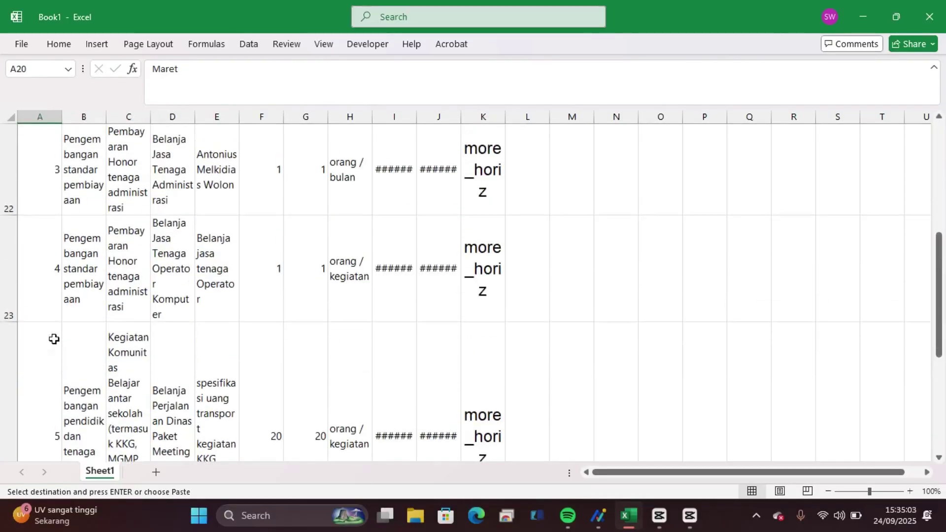
{"action": "left_click_drag", "start_coordinate": [49, 397], "coordinate": [49, 345]}
{"action": "left_click_drag", "start_coordinate": [49, 306], "coordinate": [44, 349]}
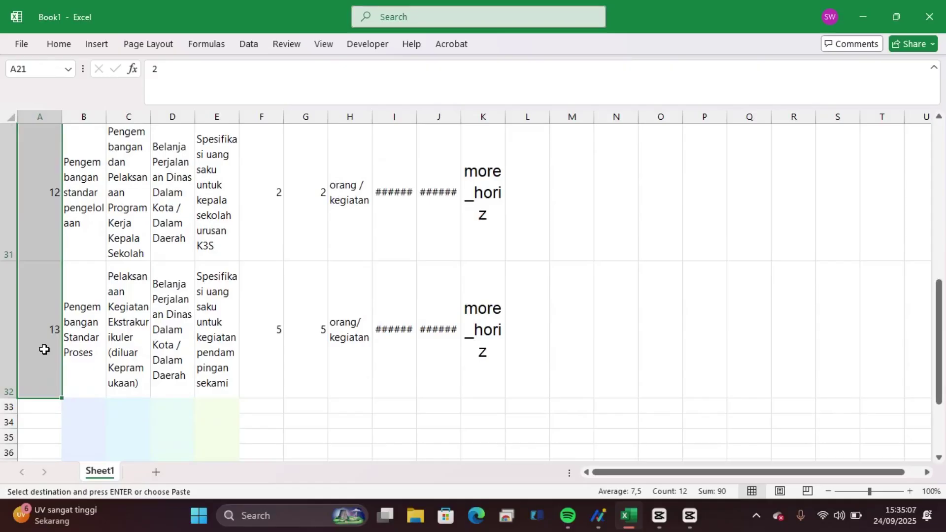
{"action": "key", "text": "ctrl+v"}
{"action": "scroll", "coordinate": [43, 349], "scroll_direction": "up", "scroll_amount": 4}
{"action": "scroll", "coordinate": [171, 363], "scroll_direction": "down", "scroll_amount": 2}
{"action": "scroll", "coordinate": [171, 362], "scroll_direction": "down", "scroll_amount": 2}
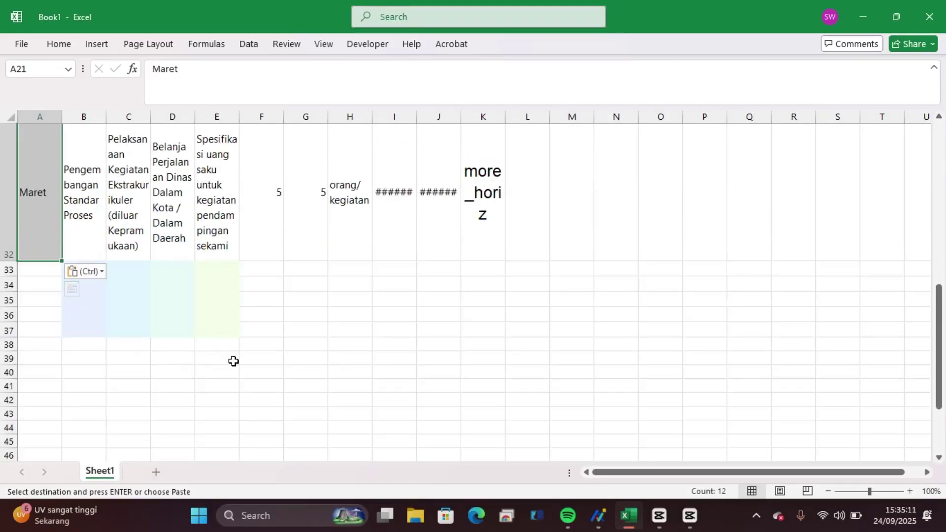
{"action": "left_click", "coordinate": [291, 331]}
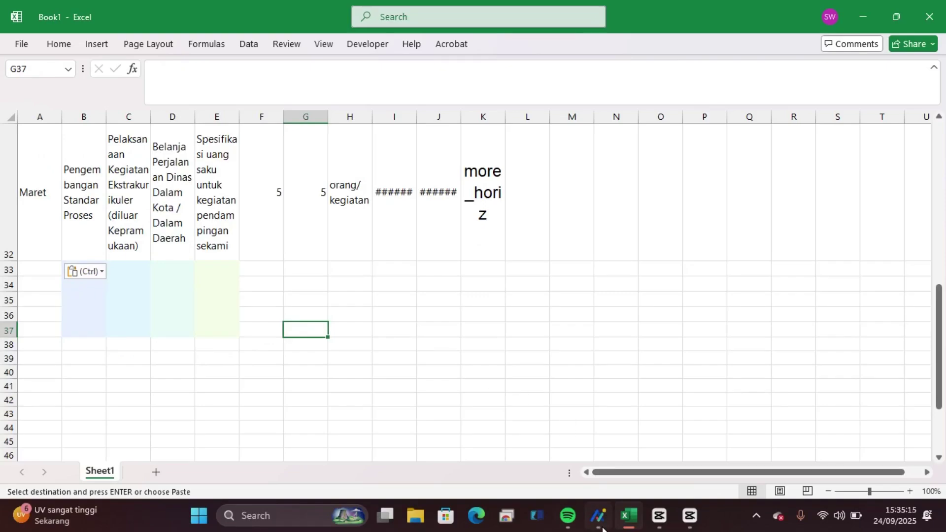
Switch to ARKAS, open the Juli budget table and copy the whole page content.
{"action": "left_click", "coordinate": [573, 529]}
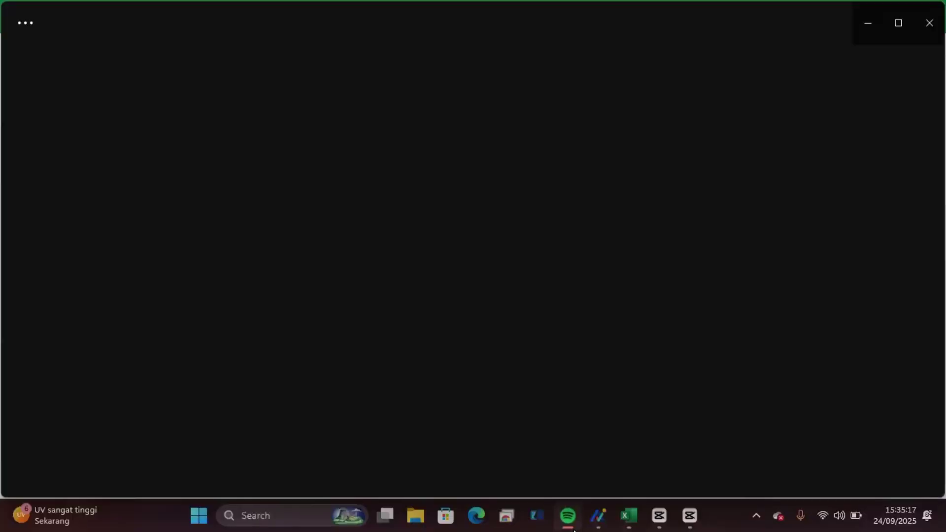
{"action": "left_click", "coordinate": [597, 528]}
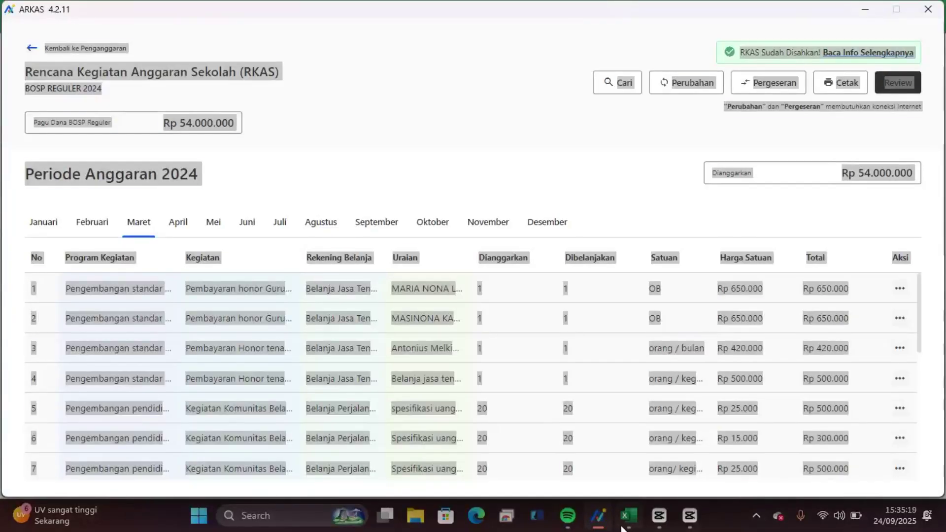
{"action": "key", "text": "ctrl+a"}
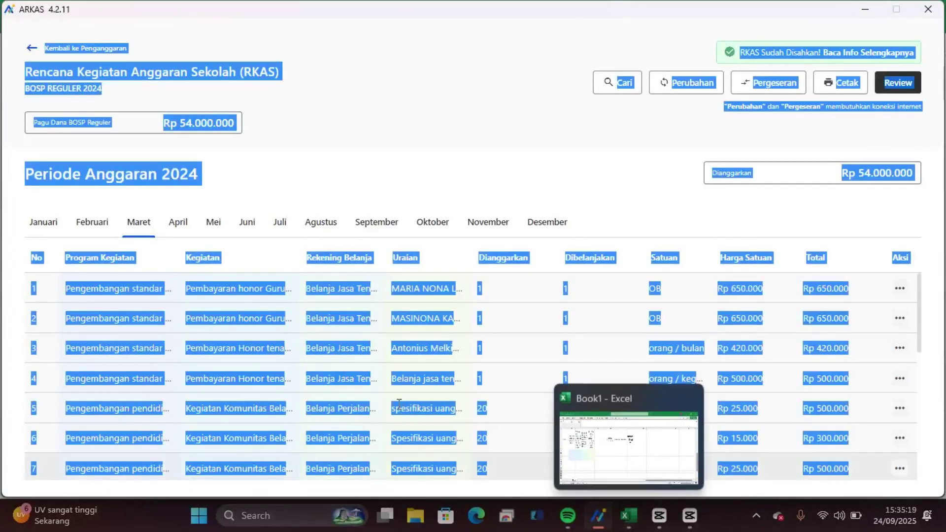
{"action": "left_click", "coordinate": [283, 232]}
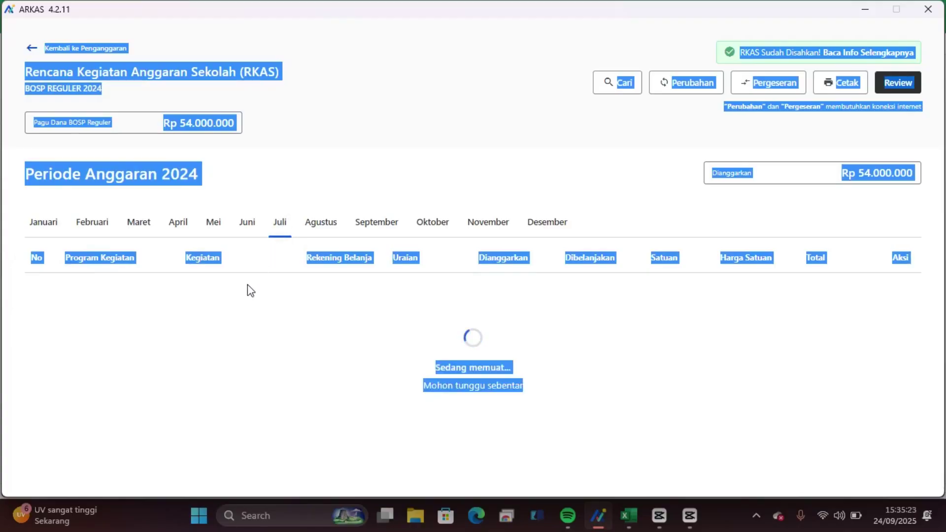
{"action": "scroll", "coordinate": [247, 296], "scroll_direction": "down", "scroll_amount": 6}
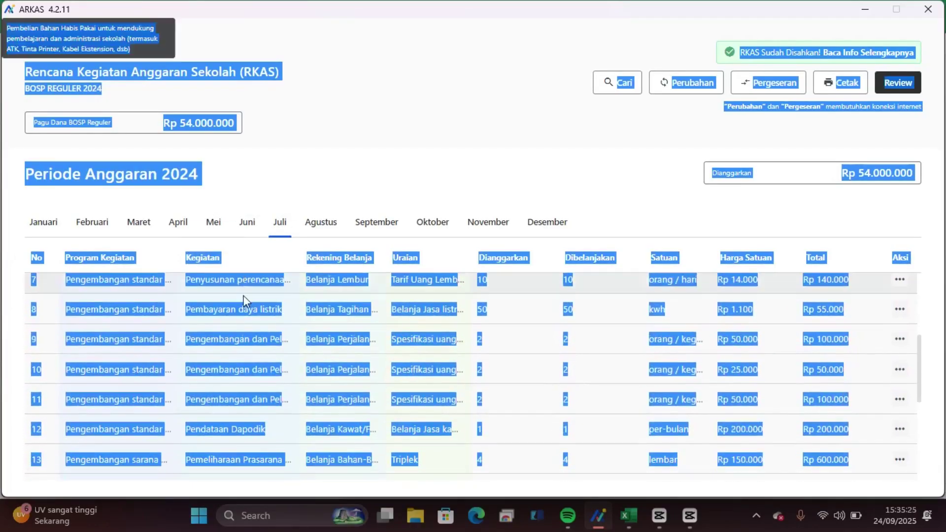
{"action": "scroll", "coordinate": [196, 320], "scroll_direction": "up", "scroll_amount": 6}
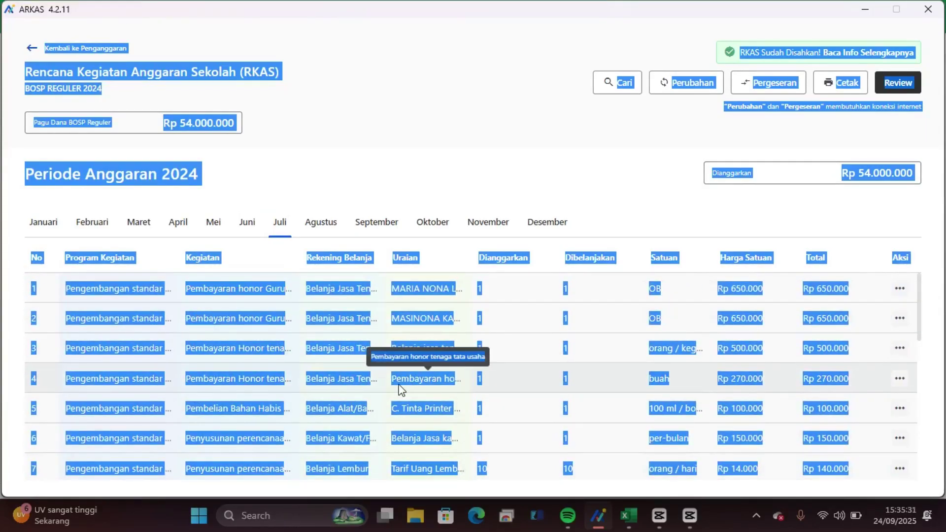
Paste the Juli table into the Excel sheet at A33 and delete its page heading and column header rows.
{"action": "left_click", "coordinate": [635, 530]}
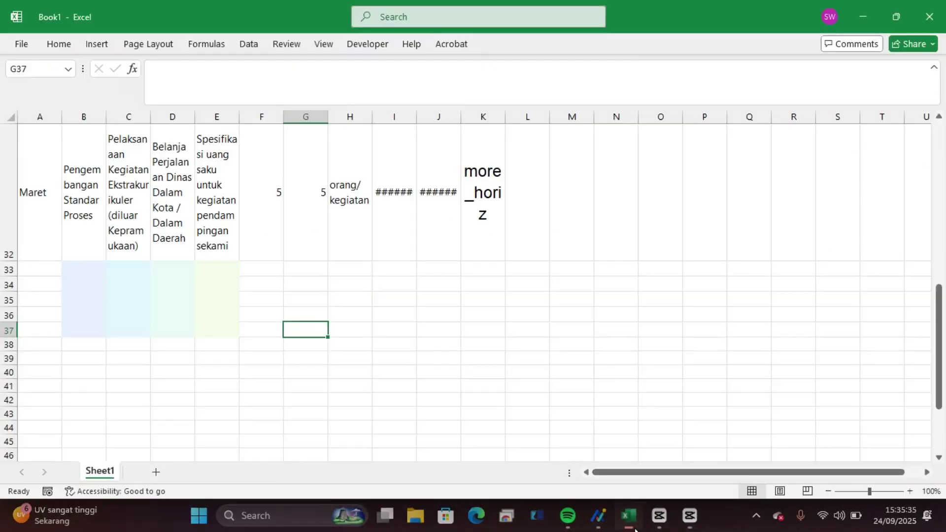
{"action": "left_click", "coordinate": [35, 271]}
{"action": "key", "text": "ctrl+v"}
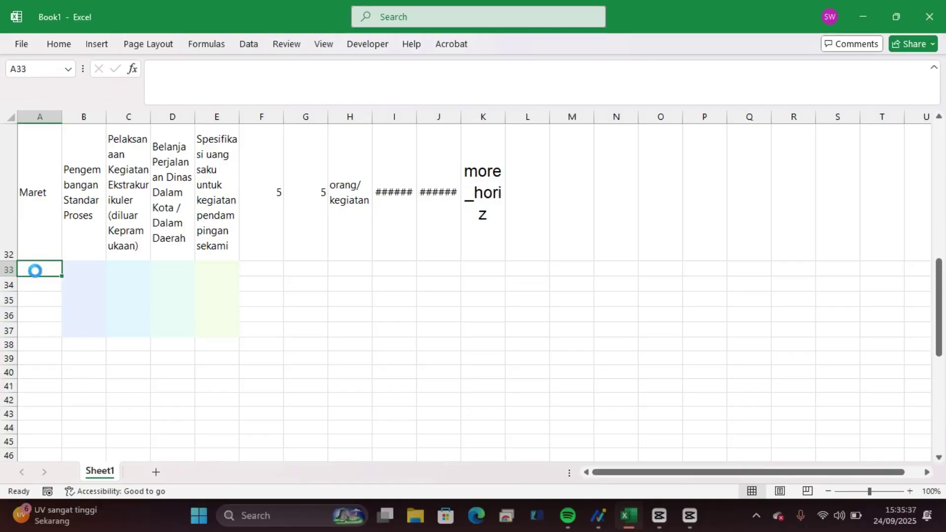
{"action": "left_click_drag", "start_coordinate": [10, 278], "coordinate": [17, 350]}
{"action": "right_click", "coordinate": [16, 350]}
{"action": "left_click", "coordinate": [51, 226]}
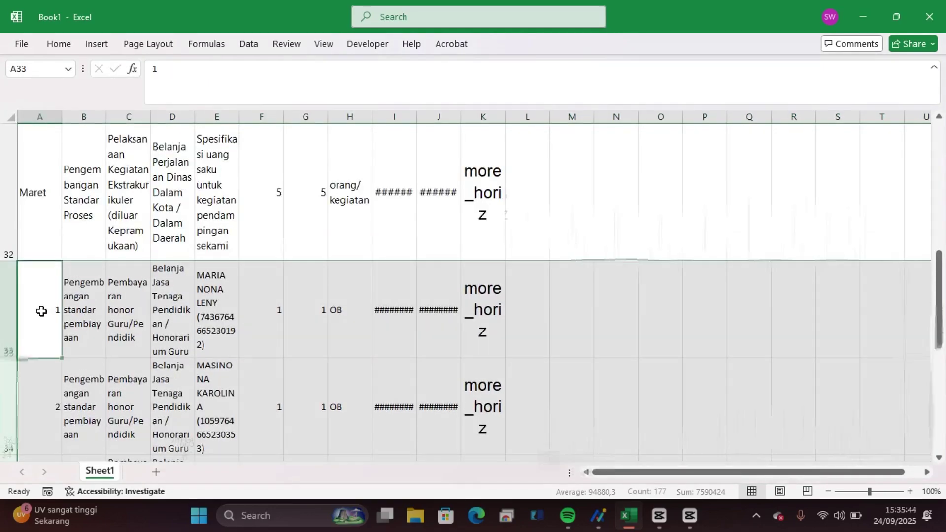
Enter Juli in A33 in place of the row number.
{"action": "left_click", "coordinate": [42, 311]}
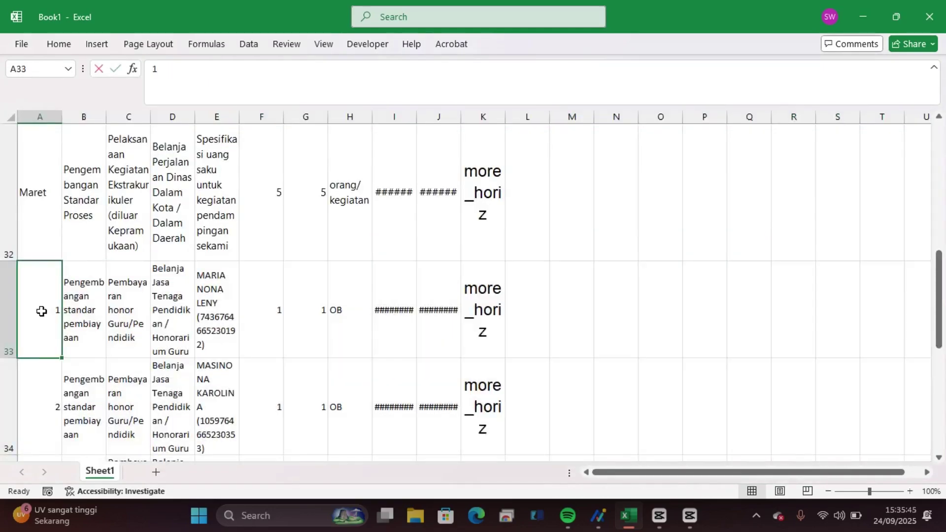
{"action": "type", "text": "Juli"}
{"action": "left_click", "coordinate": [74, 312]}
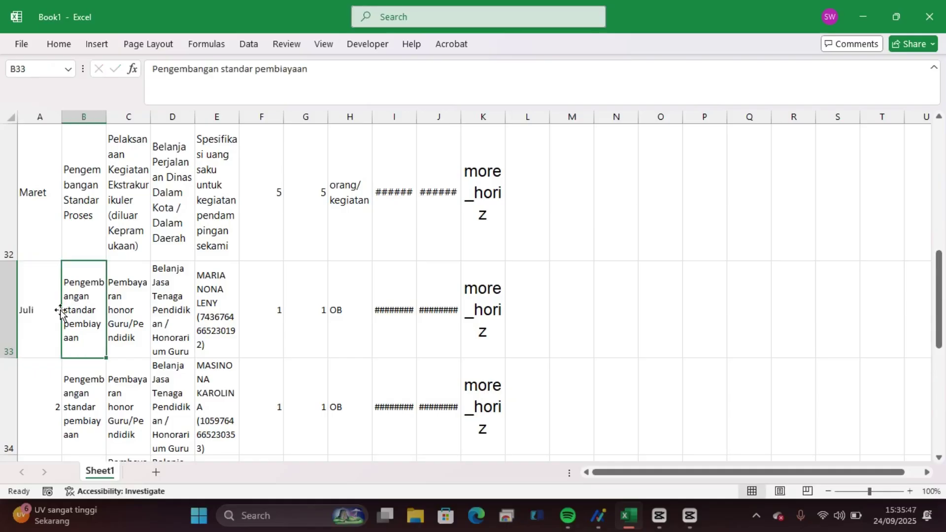
Copy Juli from A33 into A34:A48, down to the last pasted data row.
{"action": "left_click", "coordinate": [32, 316]}
{"action": "key", "text": "ctrl+c"}
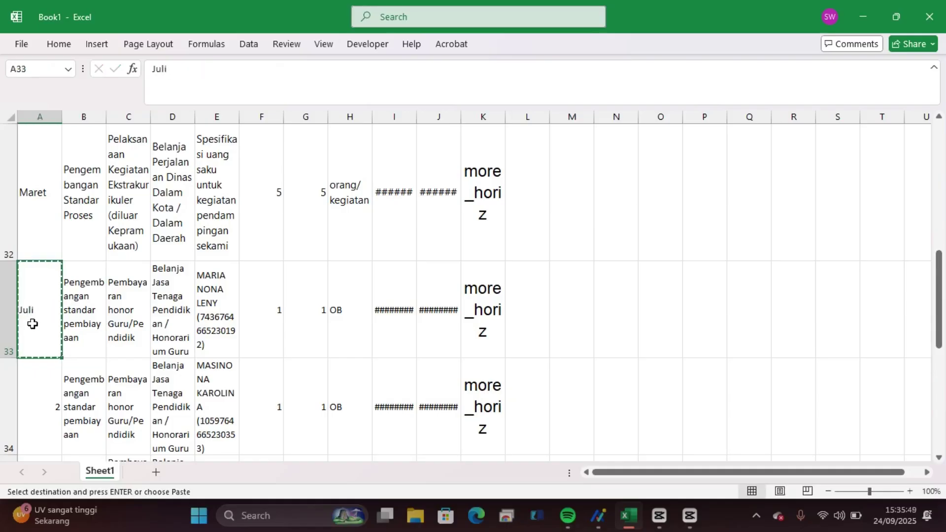
{"action": "left_click_drag", "start_coordinate": [39, 379], "coordinate": [46, 226]}
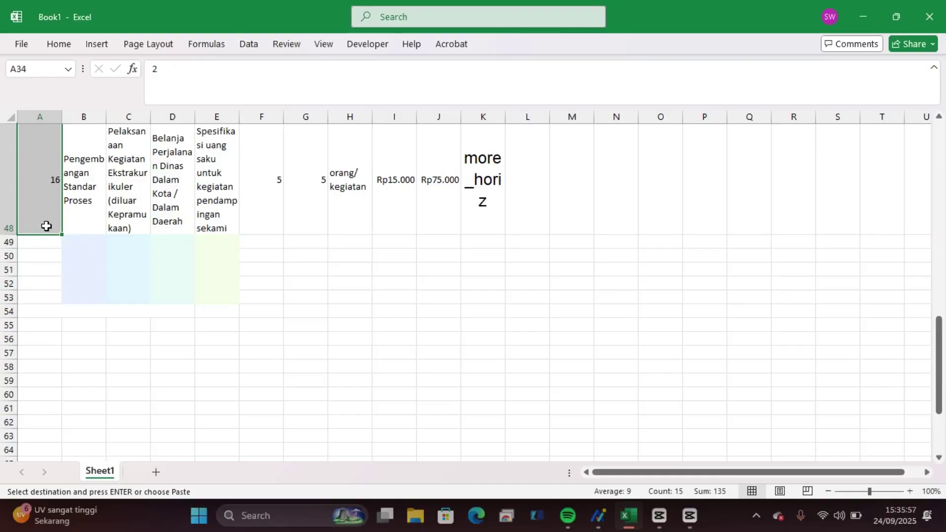
{"action": "key", "text": "ctrl+v"}
{"action": "scroll", "coordinate": [46, 227], "scroll_direction": "up", "scroll_amount": 5}
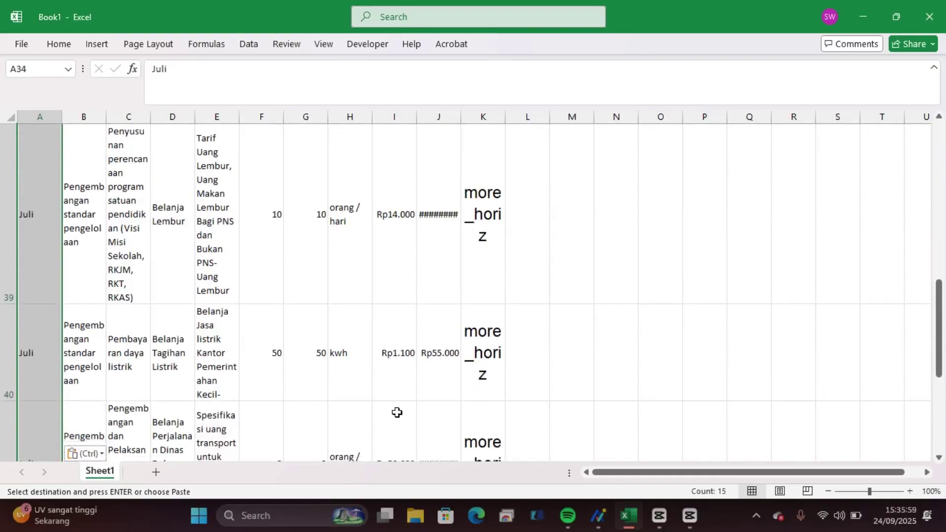
Copy the whole Desember budget table page from ARKAS and paste it into the Excel sheet at A49.
{"action": "left_click", "coordinate": [598, 516]}
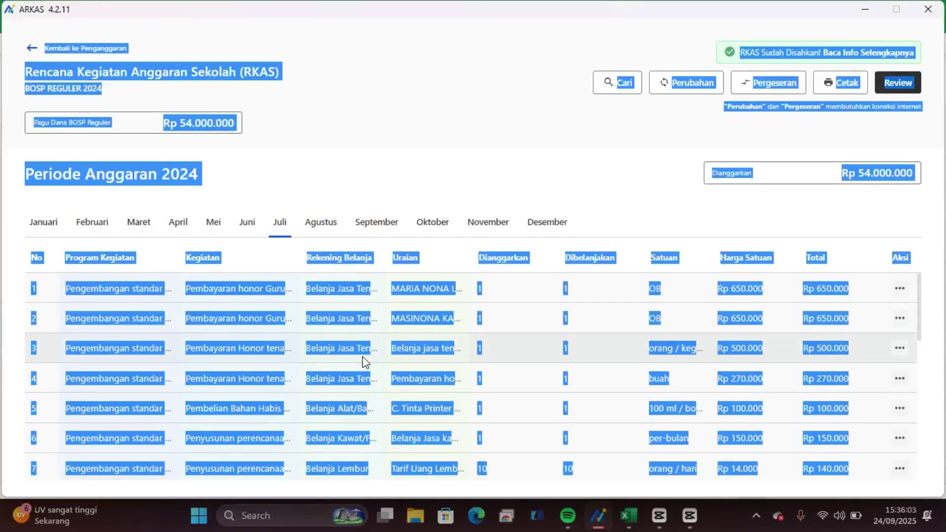
{"action": "left_click", "coordinate": [537, 229]}
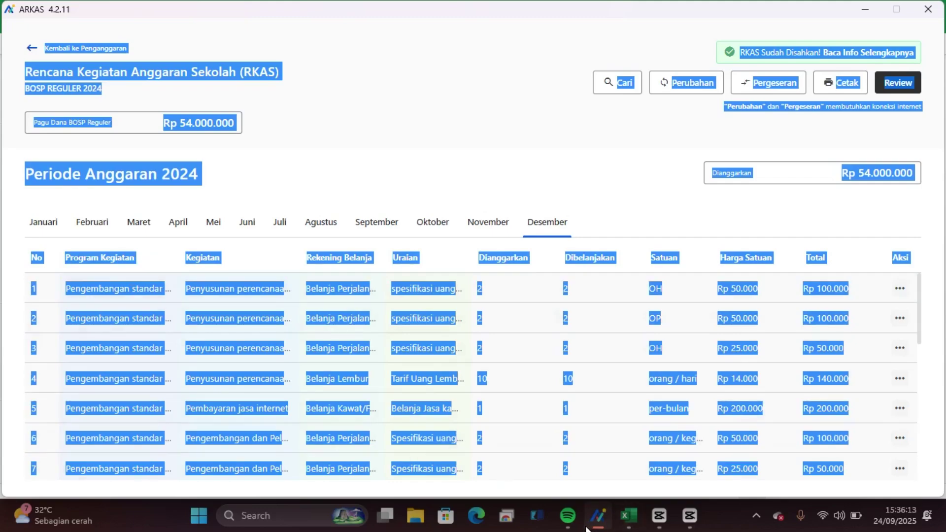
{"action": "left_click", "coordinate": [628, 516]}
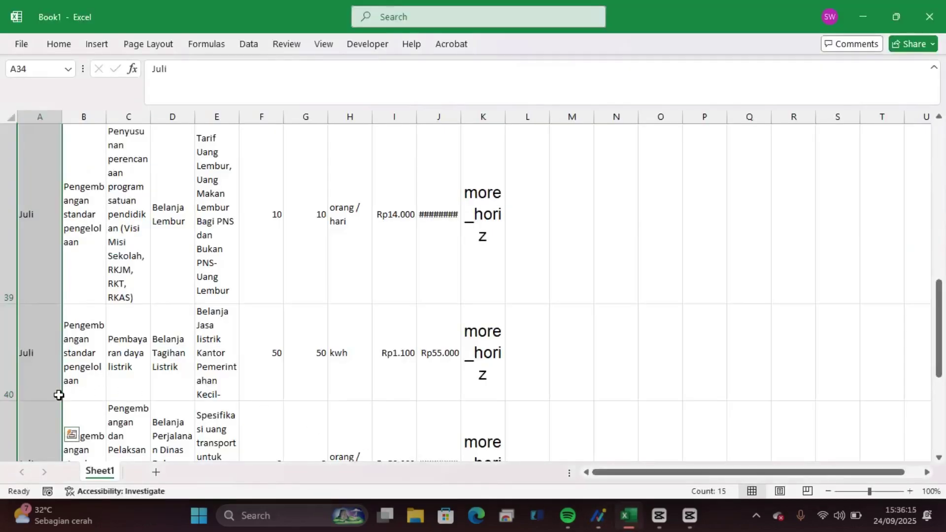
{"action": "scroll", "coordinate": [58, 395], "scroll_direction": "down", "scroll_amount": 3}
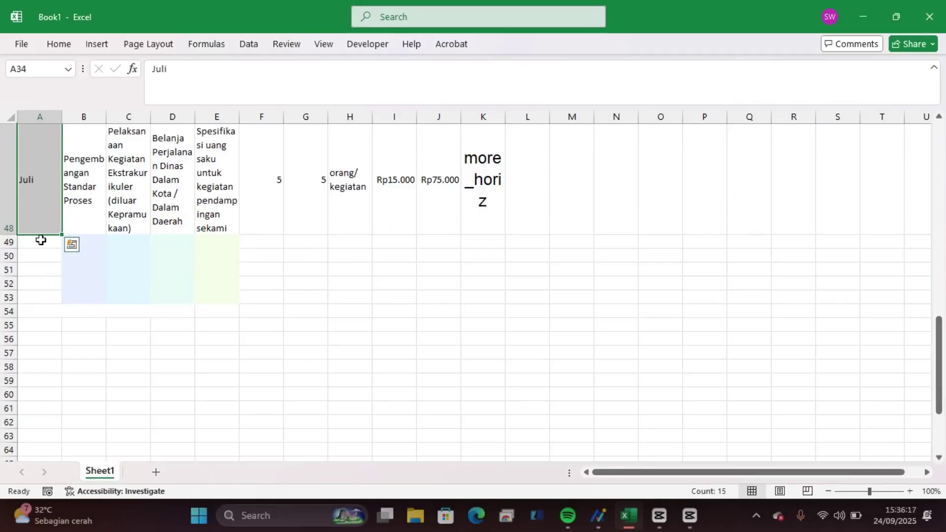
{"action": "left_click", "coordinate": [40, 240]}
{"action": "key", "text": "ctrl+v"}
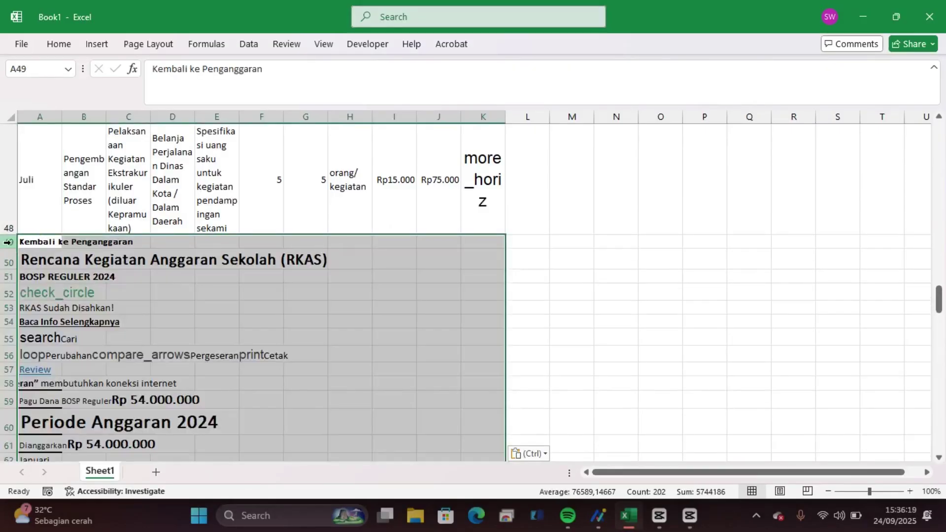
Delete the page heading and column header rows above the pasted Desember data, starting from row 49.
{"action": "left_click_drag", "start_coordinate": [8, 241], "coordinate": [12, 220]}
{"action": "left_click_drag", "start_coordinate": [14, 137], "coordinate": [1, 171]}
{"action": "right_click", "coordinate": [2, 172]}
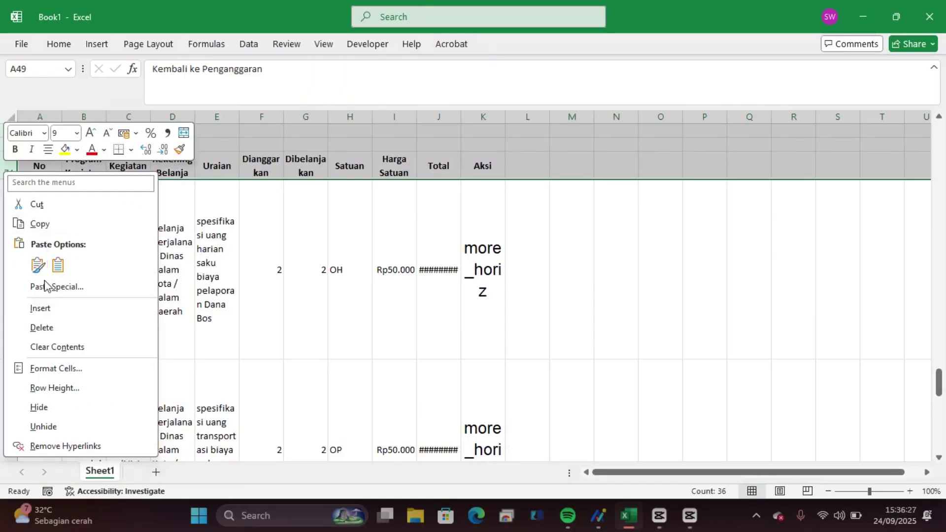
{"action": "left_click", "coordinate": [42, 328]}
Enter Desember in A49 in place of the row number and widen column A to fit it.
{"action": "left_click", "coordinate": [44, 287]}
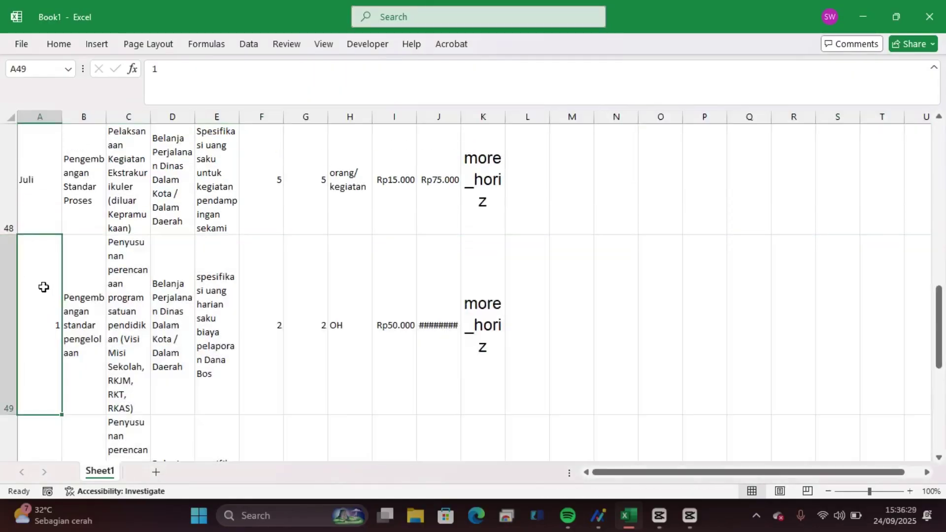
{"action": "type", "text": "De"}
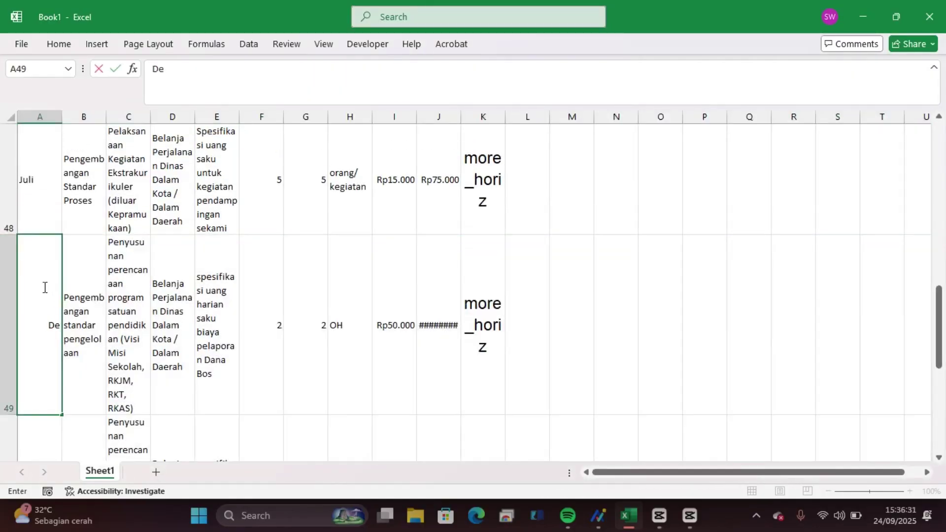
{"action": "type", "text": "sember"}
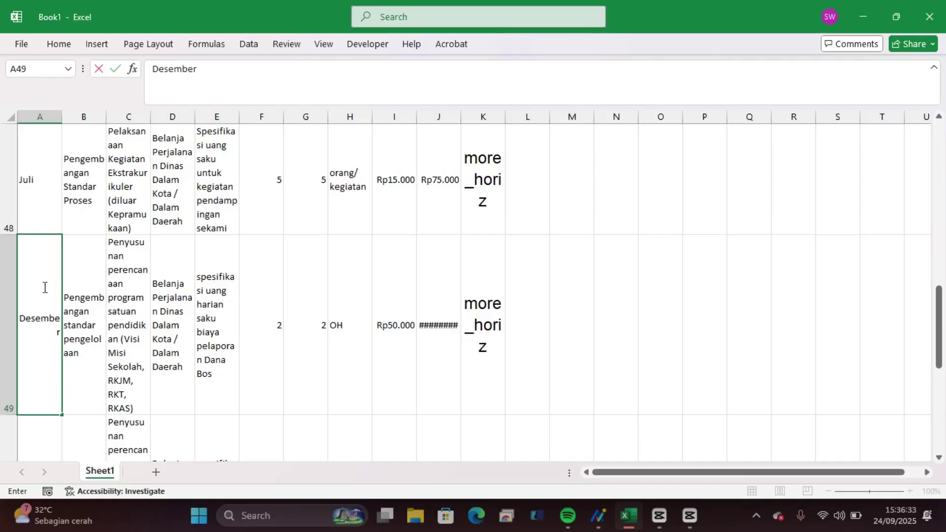
{"action": "left_click", "coordinate": [78, 169]}
{"action": "left_click_drag", "start_coordinate": [62, 118], "coordinate": [69, 122]}
Copy Desember from A49 into A50:A63, down to the last pasted data row.
{"action": "left_click", "coordinate": [58, 303]}
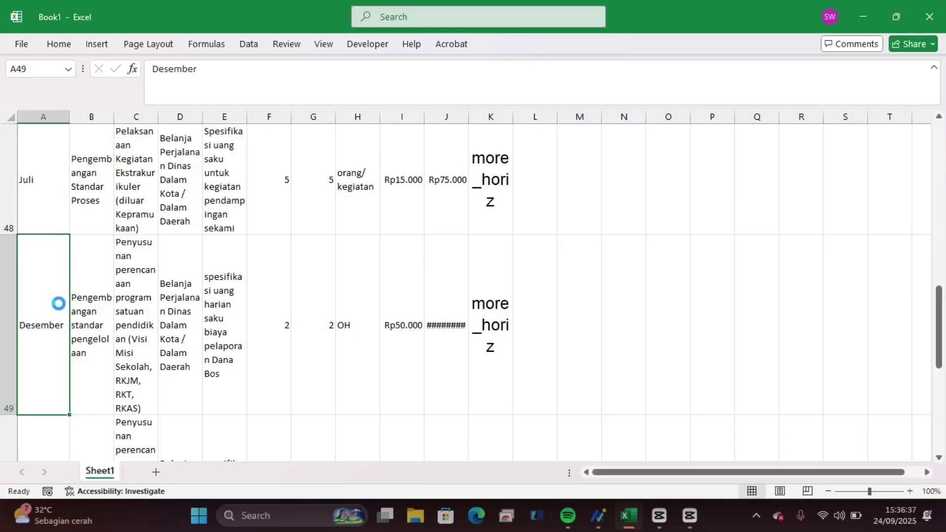
{"action": "key", "text": "ctrl+c"}
{"action": "scroll", "coordinate": [44, 335], "scroll_direction": "down", "scroll_amount": 5}
{"action": "scroll", "coordinate": [46, 345], "scroll_direction": "up", "scroll_amount": 3}
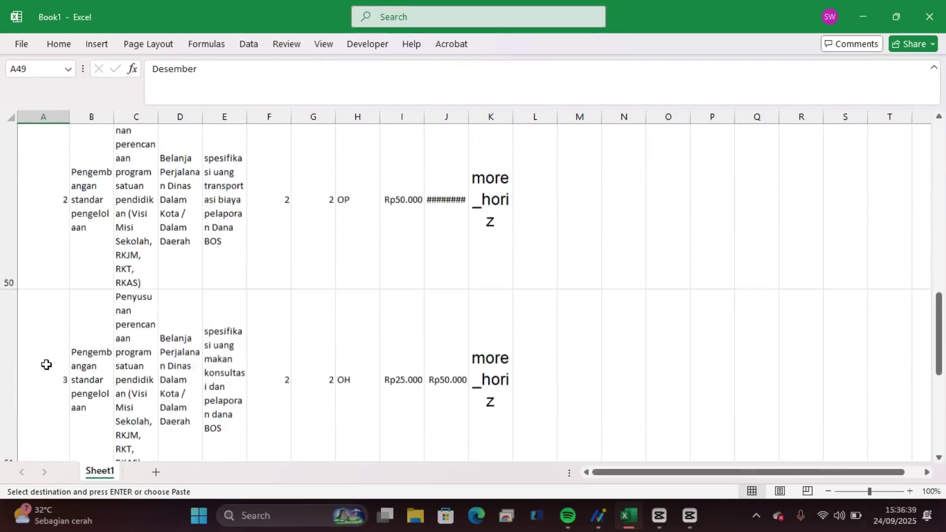
{"action": "scroll", "coordinate": [46, 364], "scroll_direction": "up", "scroll_amount": 2}
{"action": "left_click", "coordinate": [43, 433]}
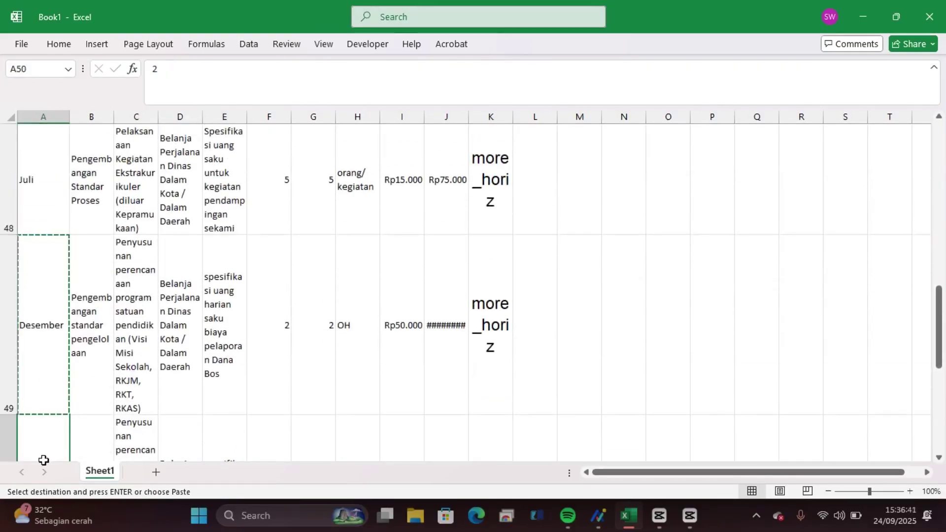
{"action": "left_click_drag", "start_coordinate": [44, 460], "coordinate": [44, 277]}
{"action": "key", "text": "ctrl+v"}
{"action": "left_click", "coordinate": [295, 344]}
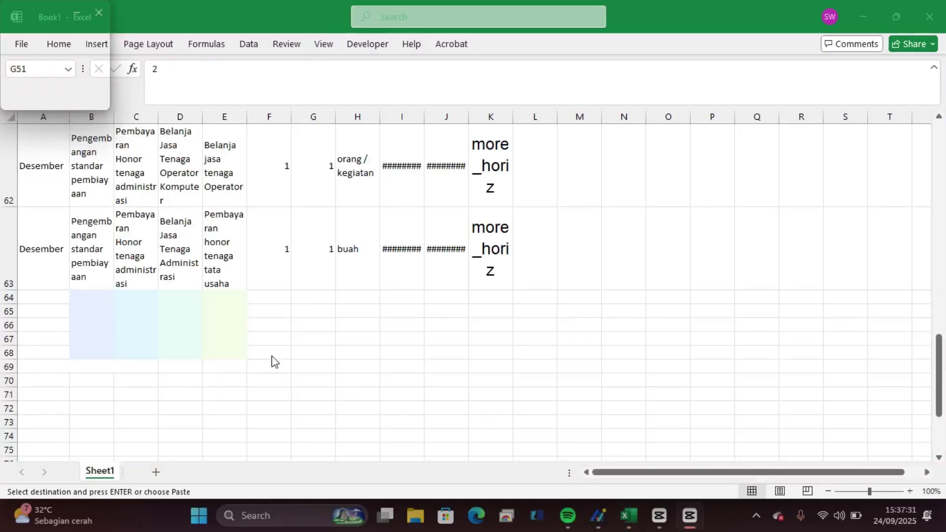
Return to the start of the sheet and delete the whole Aksi column (K).
{"action": "scroll", "coordinate": [57, 292], "scroll_direction": "up", "scroll_amount": 19}
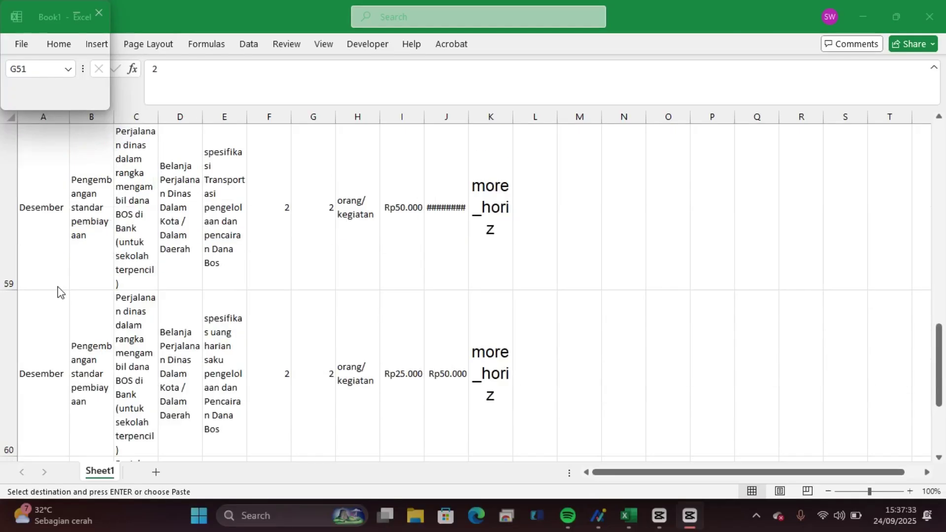
{"action": "scroll", "coordinate": [57, 291], "scroll_direction": "up", "scroll_amount": 3}
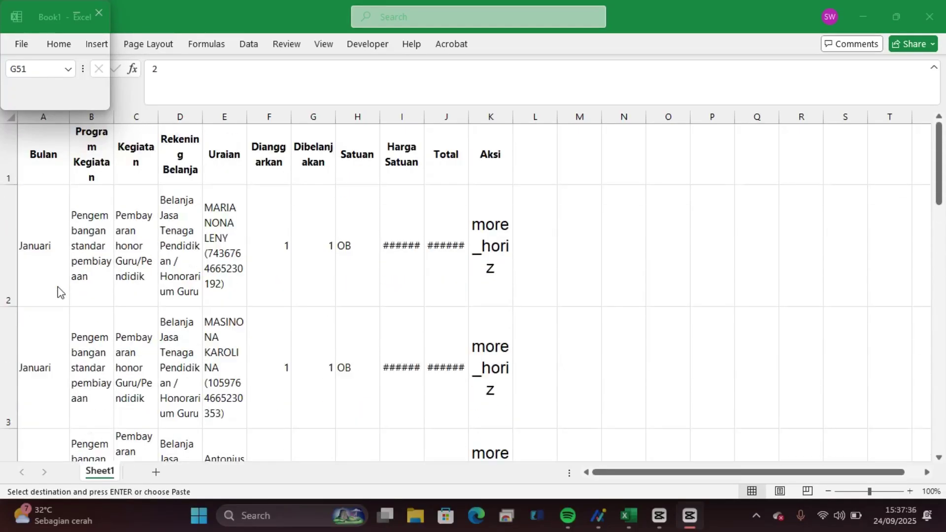
{"action": "left_click", "coordinate": [491, 118]}
{"action": "right_click", "coordinate": [487, 146]}
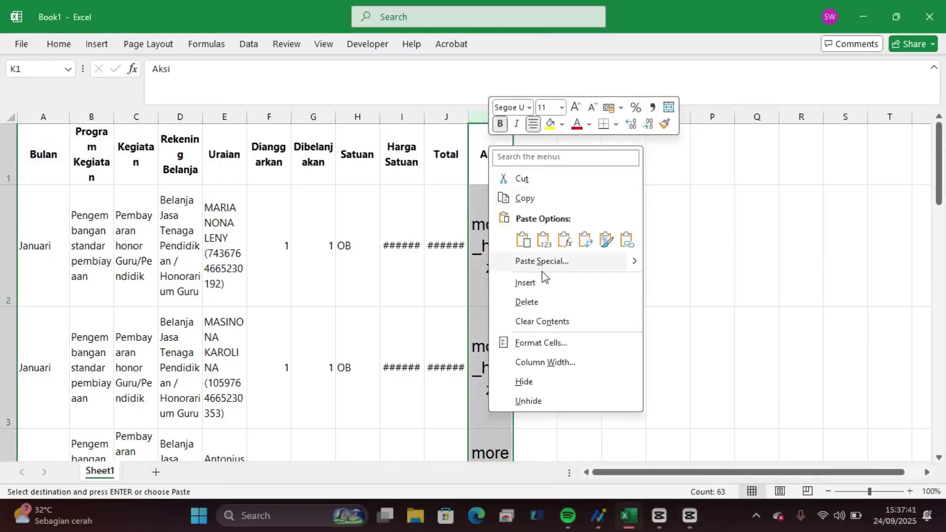
{"action": "left_click", "coordinate": [536, 302]}
{"action": "left_click", "coordinate": [297, 249]}
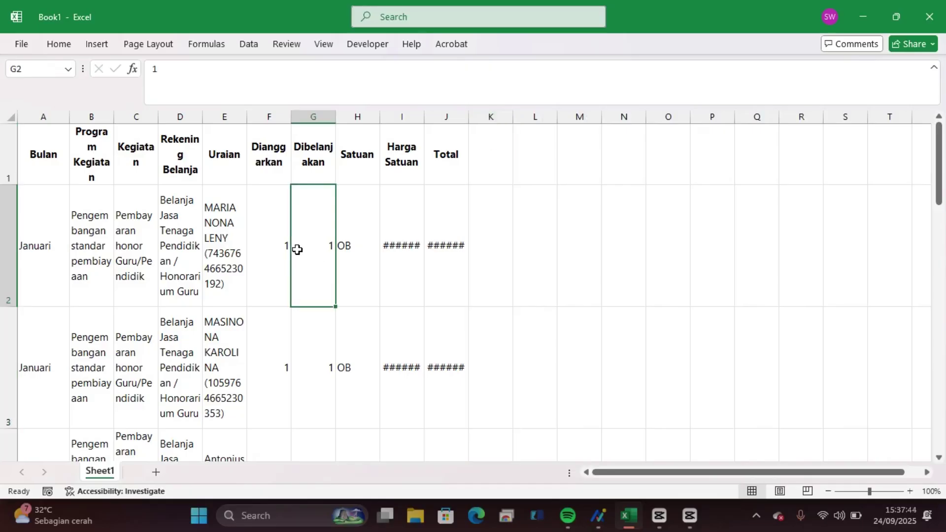
Insert a blank row above the table's header row.
{"action": "left_click", "coordinate": [10, 170]}
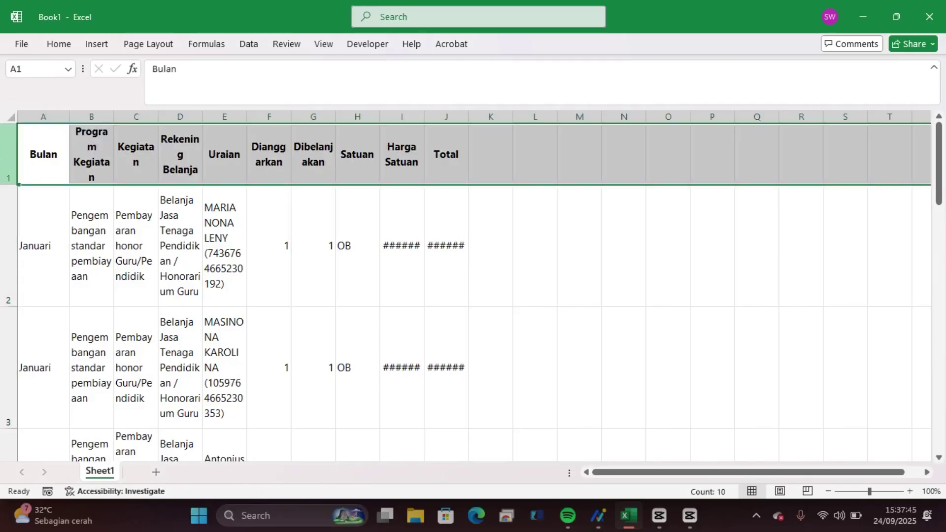
{"action": "left_click", "coordinate": [58, 45]}
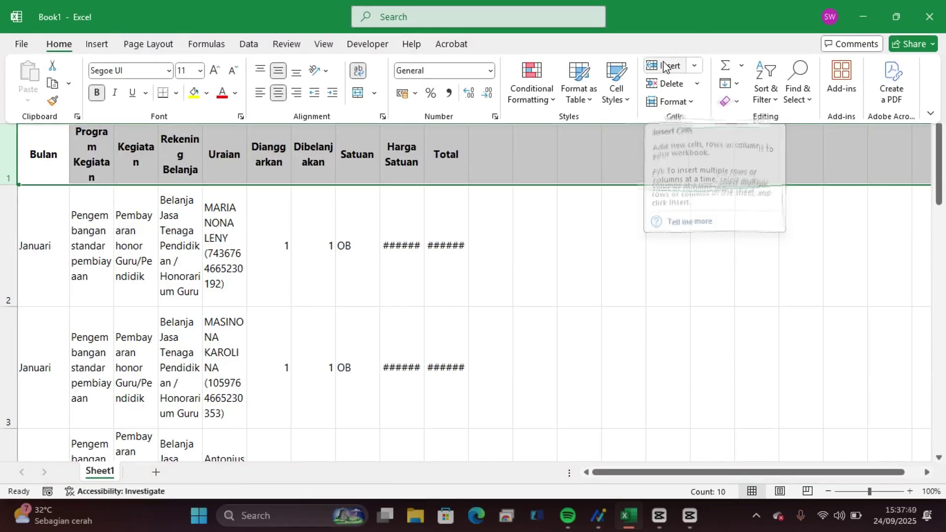
{"action": "left_click", "coordinate": [665, 66]}
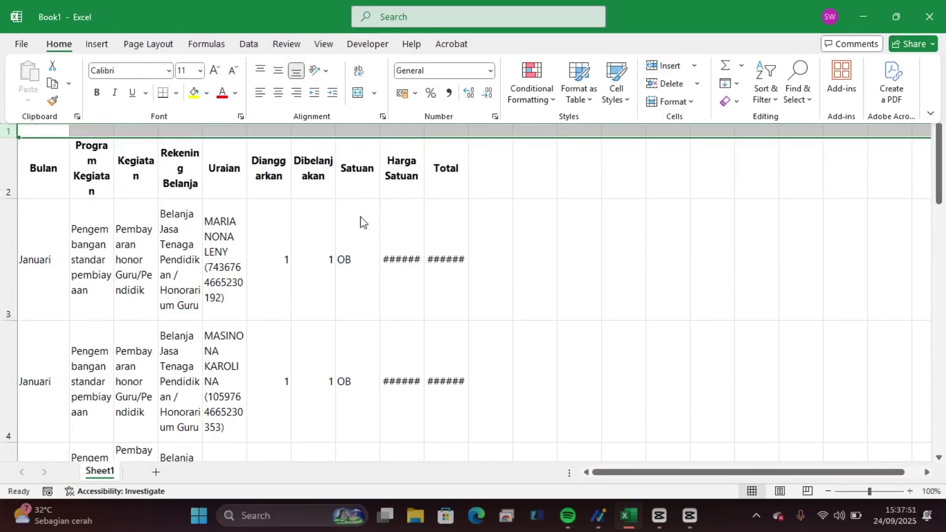
Enter the heading RKAS INDUK in F1 and merge and center it across F1:J1.
{"action": "left_click", "coordinate": [282, 131]}
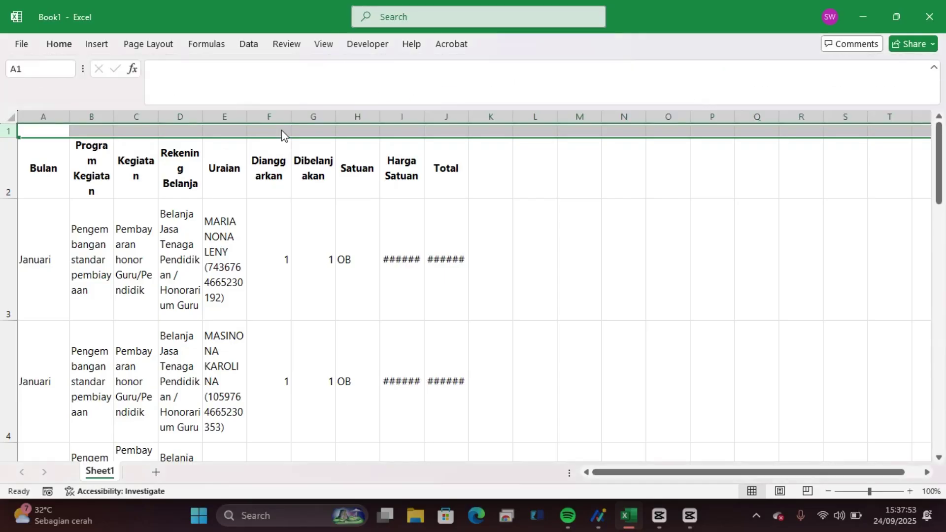
{"action": "left_click", "coordinate": [282, 130]}
{"action": "key", "text": "Caps_Lock"}
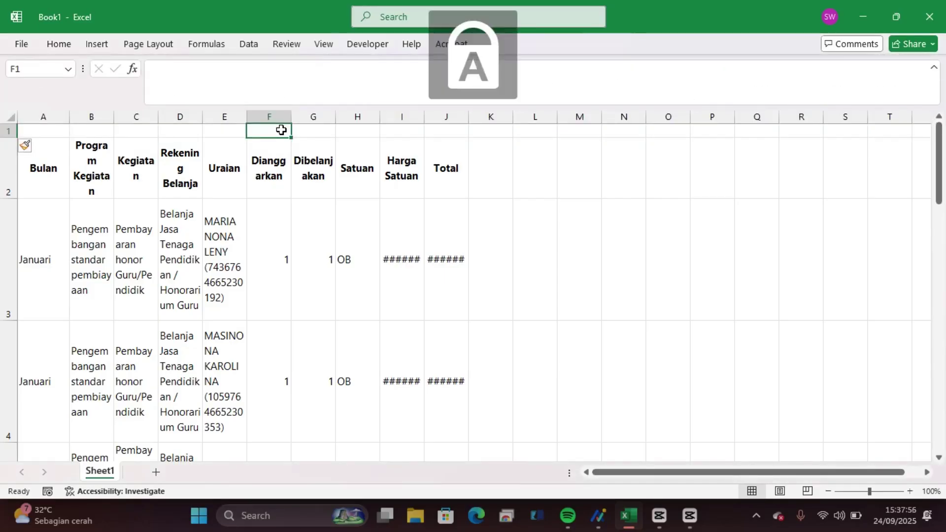
{"action": "type", "text": "RKAS INDUK"}
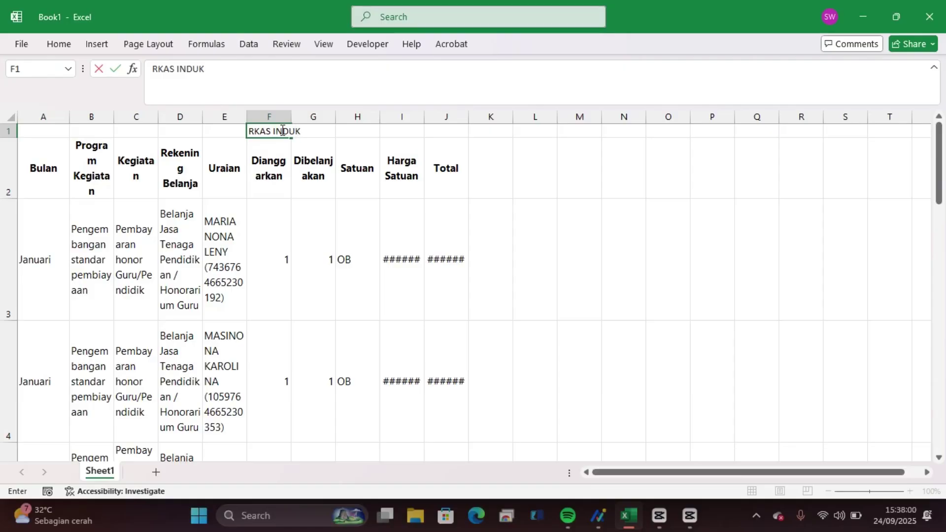
{"action": "left_click", "coordinate": [312, 183]}
{"action": "left_click_drag", "start_coordinate": [264, 132], "coordinate": [449, 136]}
{"action": "left_click", "coordinate": [59, 44]}
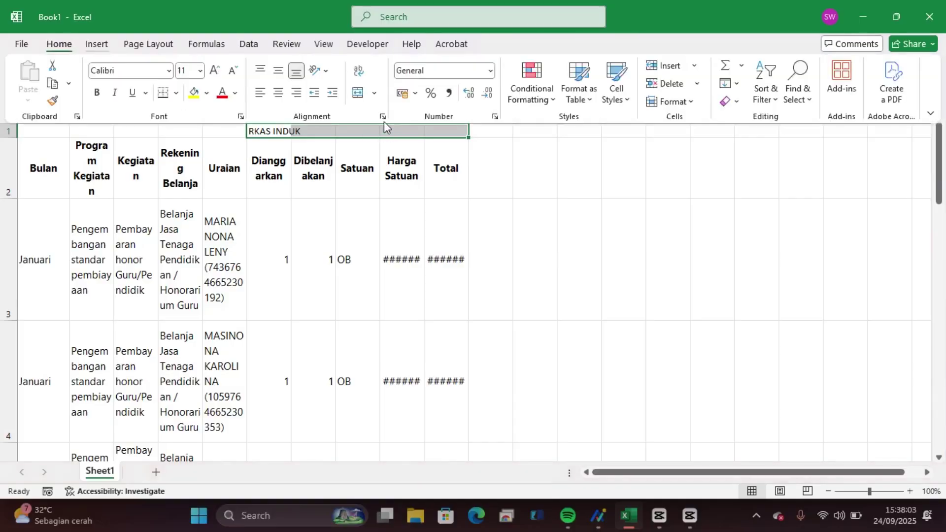
{"action": "left_click", "coordinate": [359, 95]}
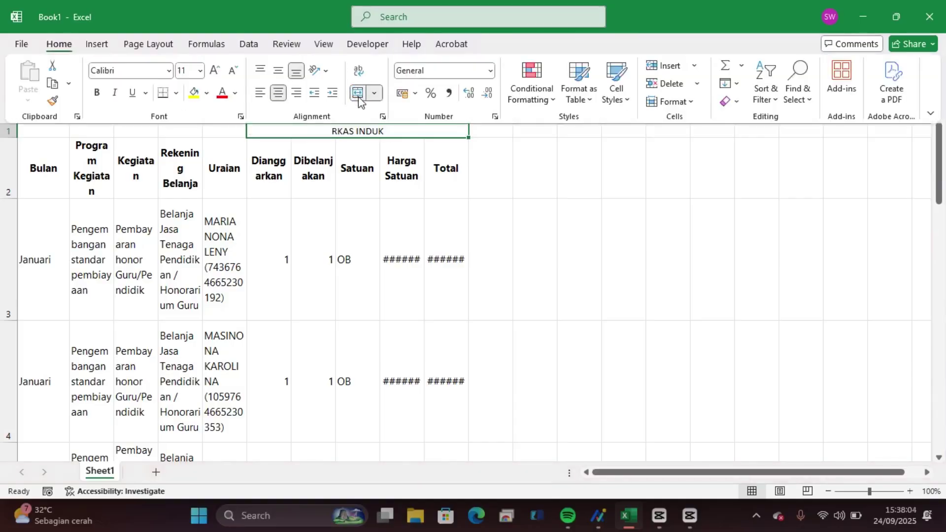
Widen the Harga Satuan and Total columns (I and J) so the amounts fit.
{"action": "left_click", "coordinate": [324, 203]}
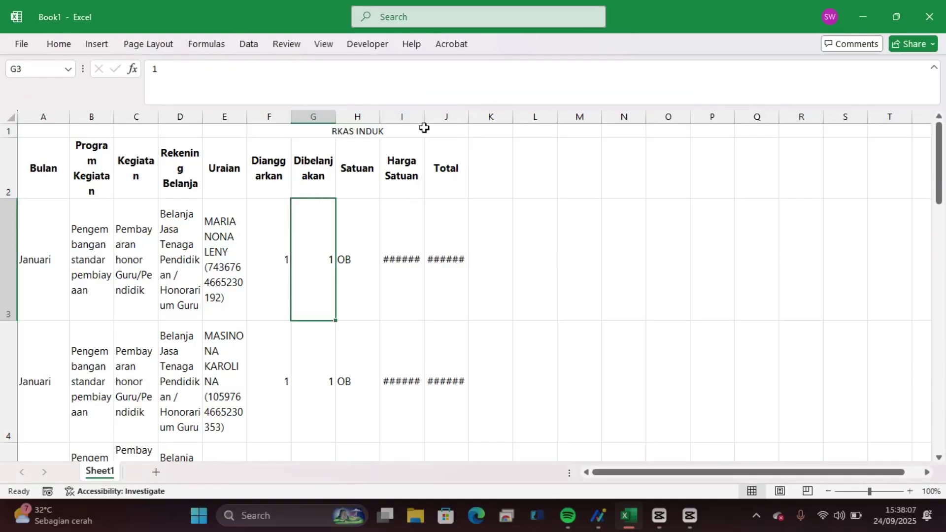
{"action": "left_click_drag", "start_coordinate": [424, 122], "coordinate": [498, 119]}
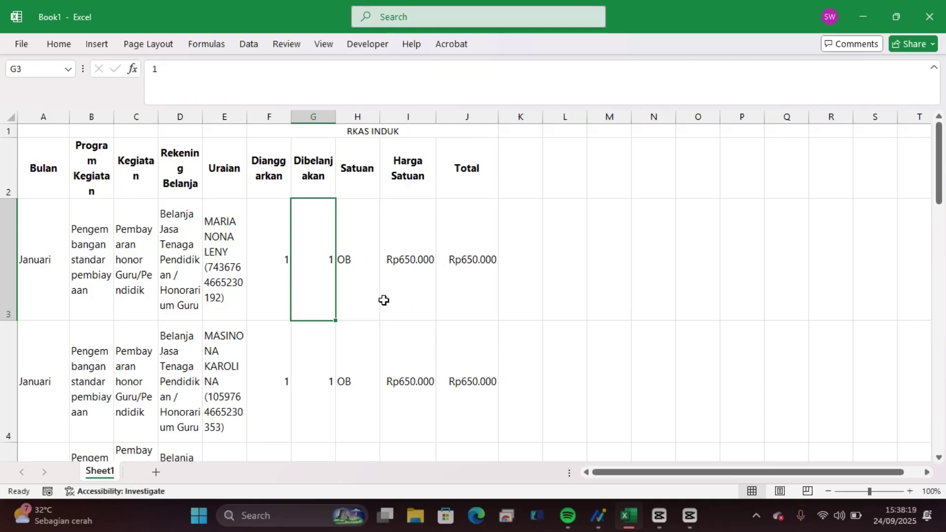
Check whether the Total in J3 holds a formula or a fixed value.
{"action": "left_click", "coordinate": [273, 258]}
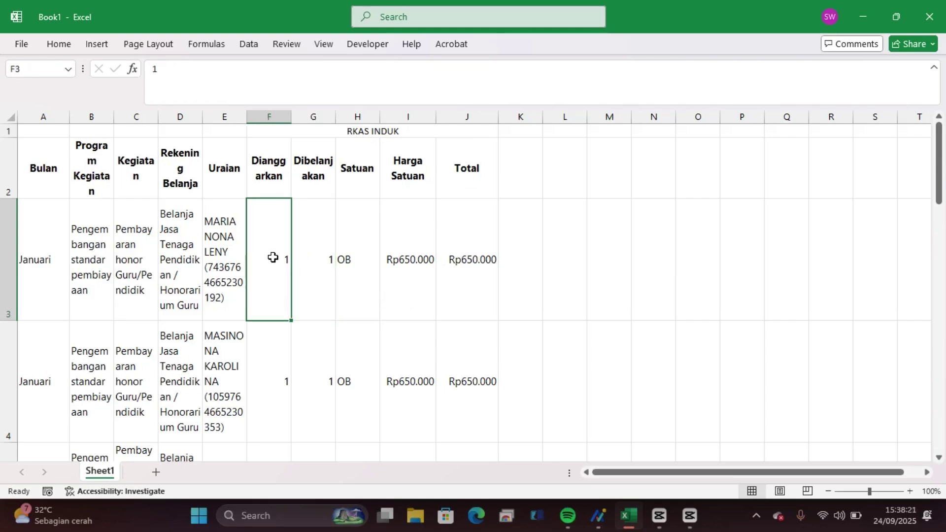
{"action": "double_click", "coordinate": [472, 261]}
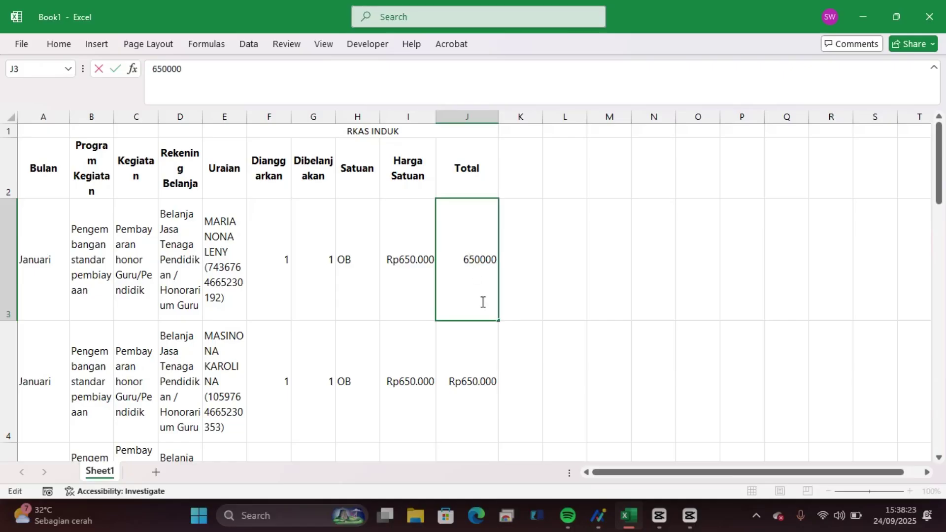
{"action": "left_click", "coordinate": [561, 297]}
{"action": "double_click", "coordinate": [457, 272]}
{"action": "left_click", "coordinate": [530, 269]}
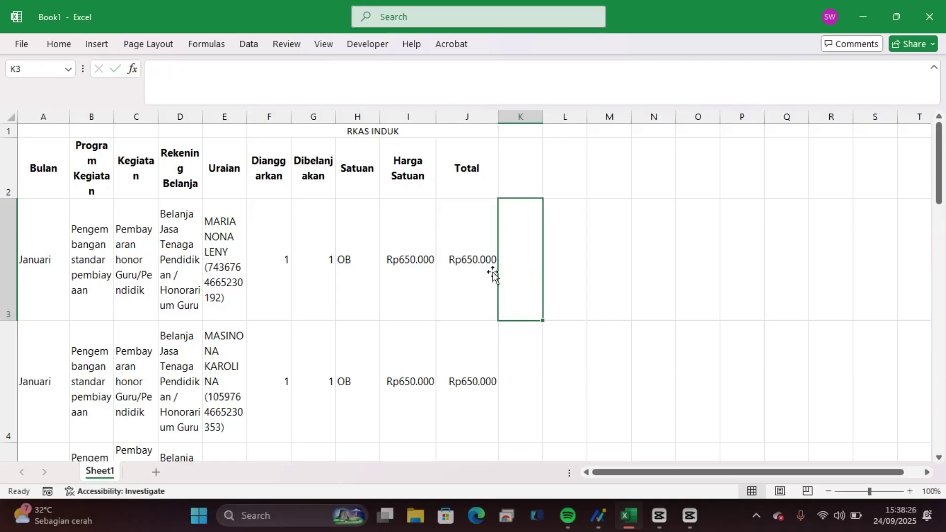
{"action": "double_click", "coordinate": [469, 271]}
{"action": "left_click", "coordinate": [526, 270]}
Replace the Total in J3 with the formula =F3*I3, multiplying Dianggarkan by Harga Satuan, and inspect the entered formula.
{"action": "left_click", "coordinate": [462, 274]}
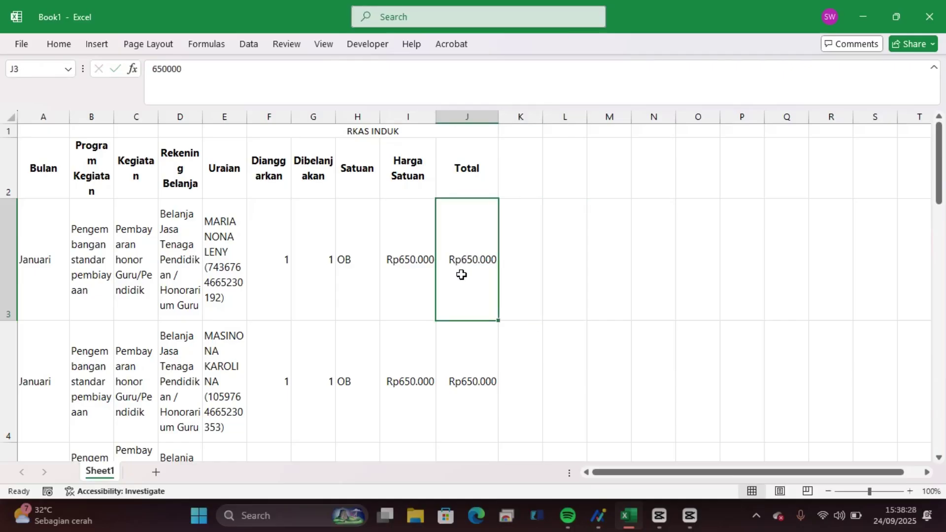
{"action": "type", "text": "="}
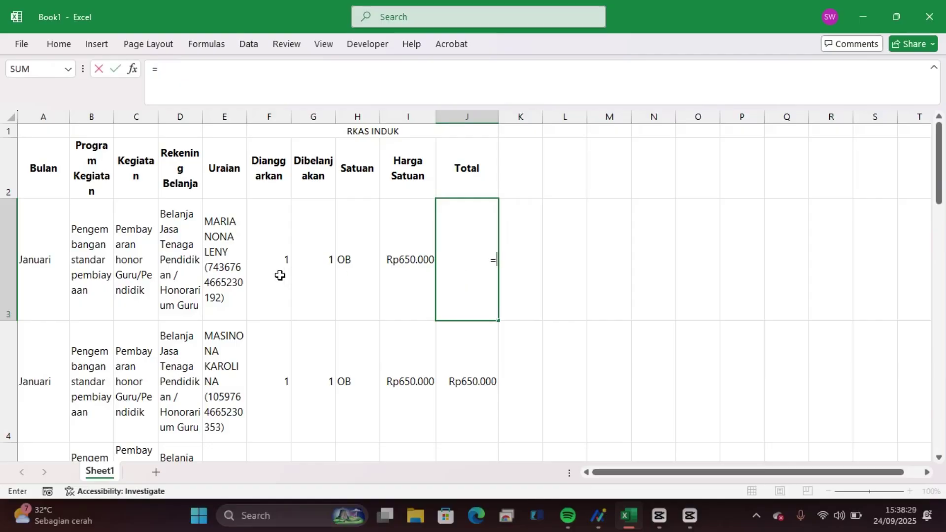
{"action": "left_click", "coordinate": [274, 274]}
{"action": "type", "text": "*"}
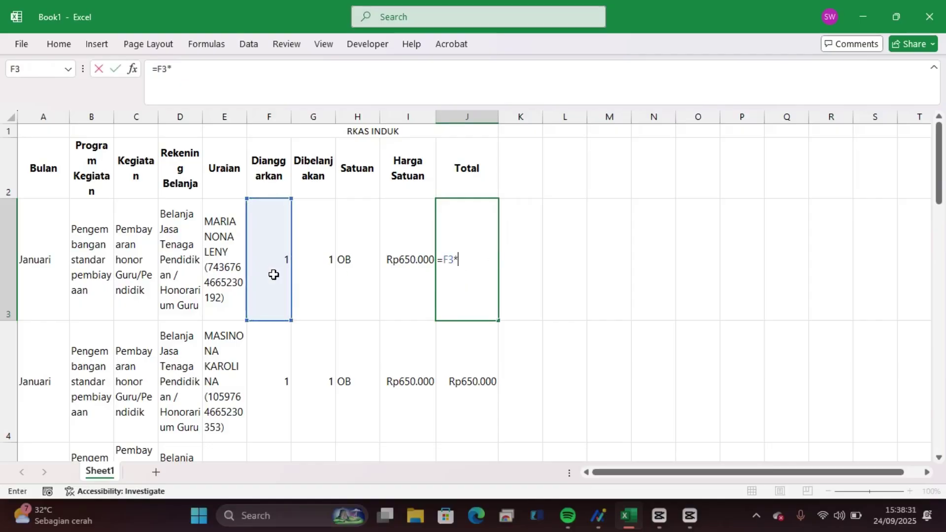
{"action": "left_click", "coordinate": [403, 254]}
{"action": "key", "text": "Return"}
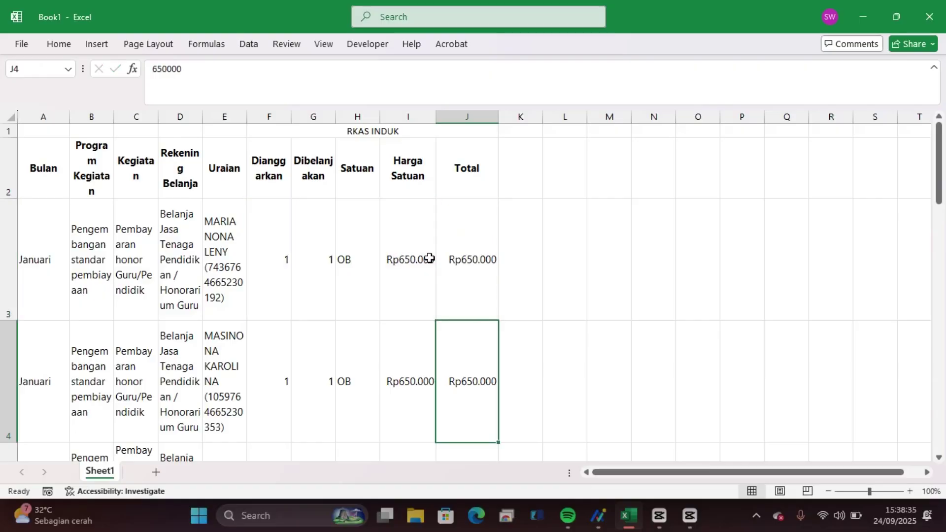
{"action": "double_click", "coordinate": [475, 267]}
{"action": "left_click", "coordinate": [541, 277]}
{"action": "left_click", "coordinate": [467, 275]}
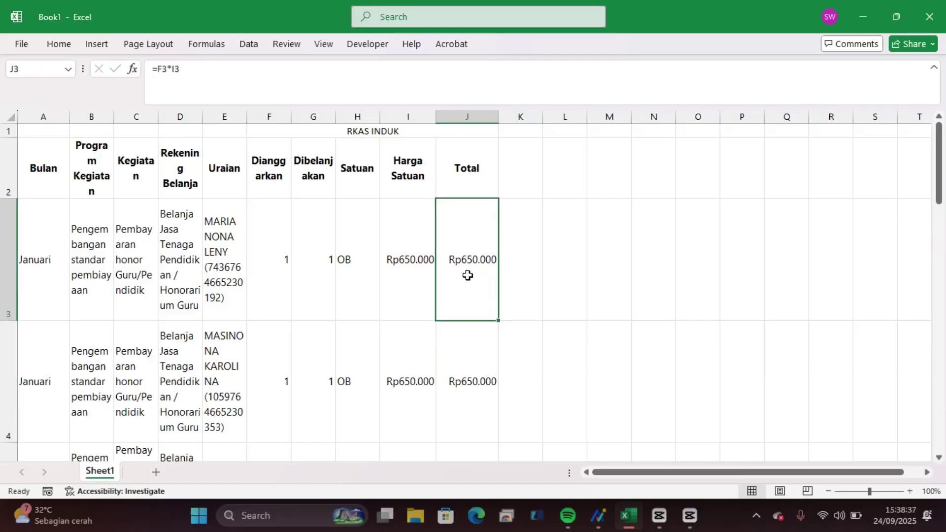
Fill the Total formula from J3 down to J64 and inspect one of the filled December cells.
{"action": "left_click_drag", "start_coordinate": [499, 322], "coordinate": [495, 291]}
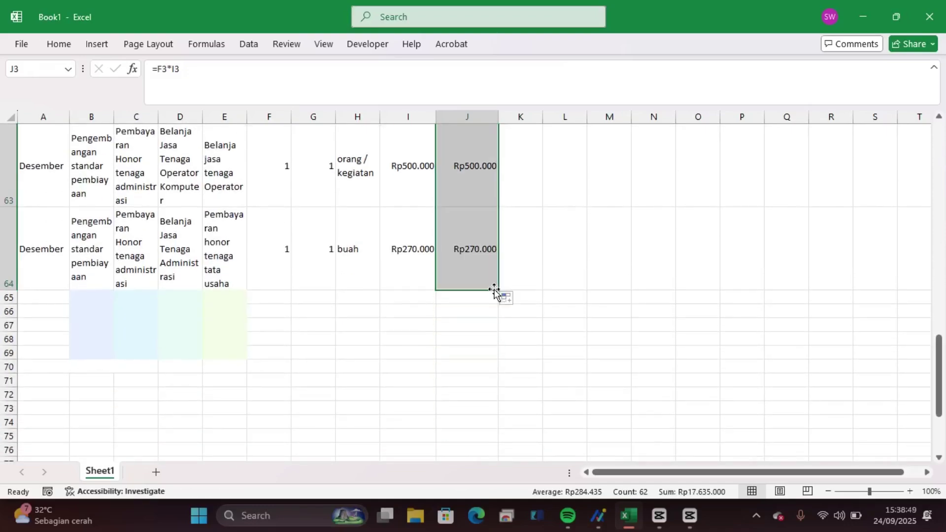
{"action": "left_click", "coordinate": [475, 356]}
{"action": "scroll", "coordinate": [476, 356], "scroll_direction": "up", "scroll_amount": 3}
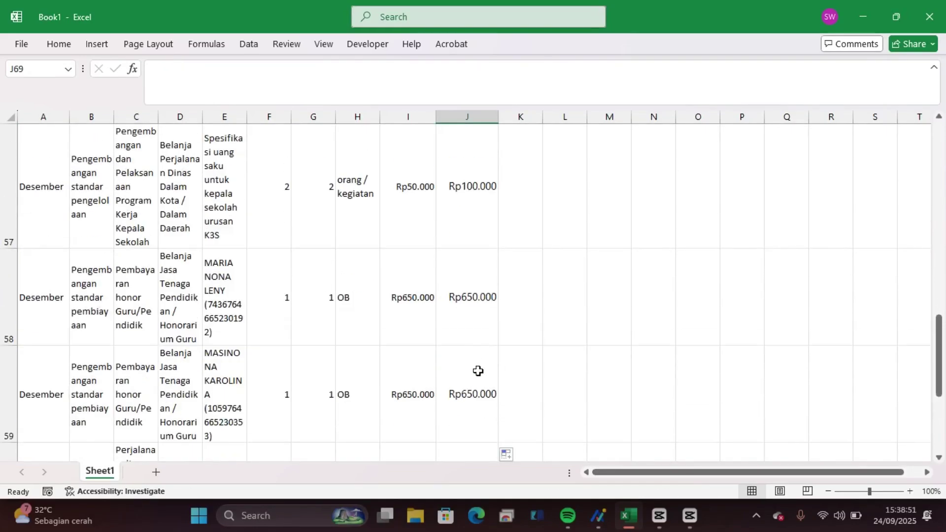
{"action": "double_click", "coordinate": [477, 383]}
{"action": "left_click", "coordinate": [517, 393]}
{"action": "scroll", "coordinate": [517, 393], "scroll_direction": "up", "scroll_amount": 19}
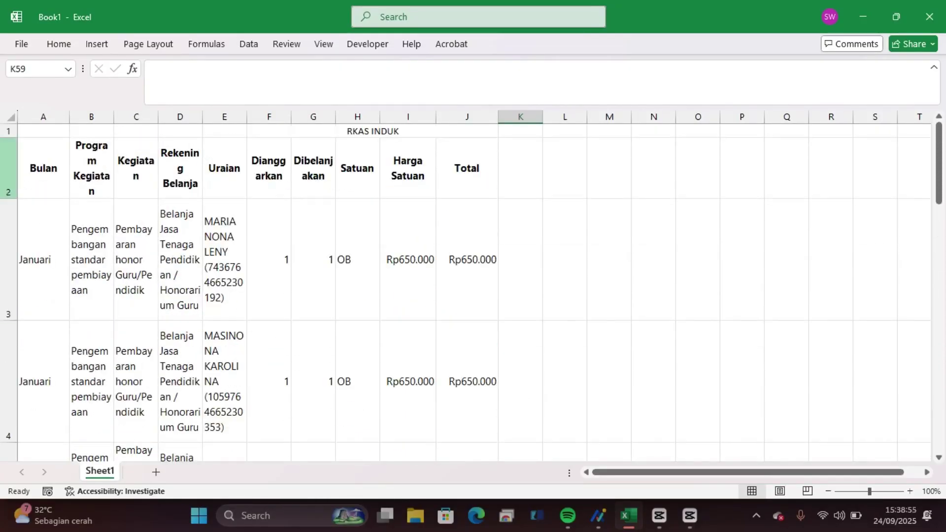
Apply one uniform, smaller row height to row 2 and all data rows below it.
{"action": "left_click_drag", "start_coordinate": [7, 159], "coordinate": [8, 277]}
{"action": "right_click", "coordinate": [7, 277]}
{"action": "left_click", "coordinate": [57, 222]}
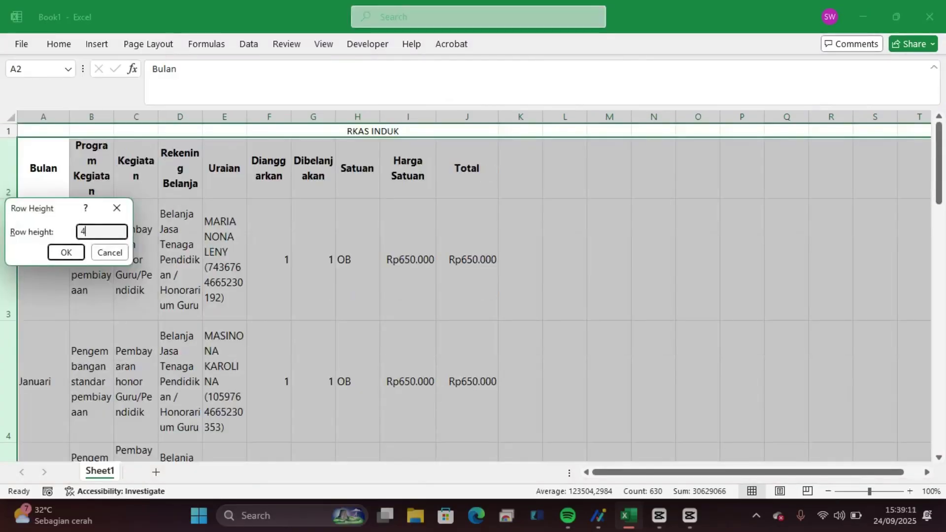
{"action": "left_click", "coordinate": [55, 254]}
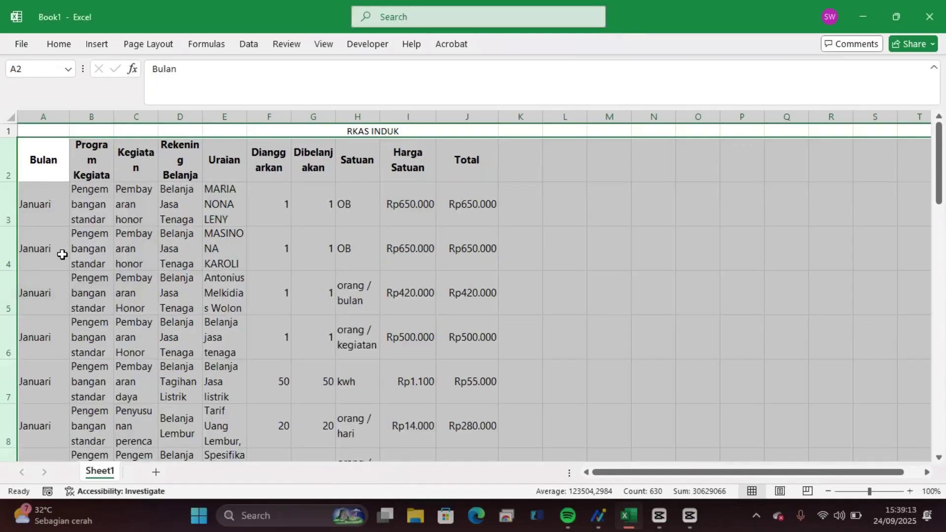
{"action": "left_click", "coordinate": [569, 308]}
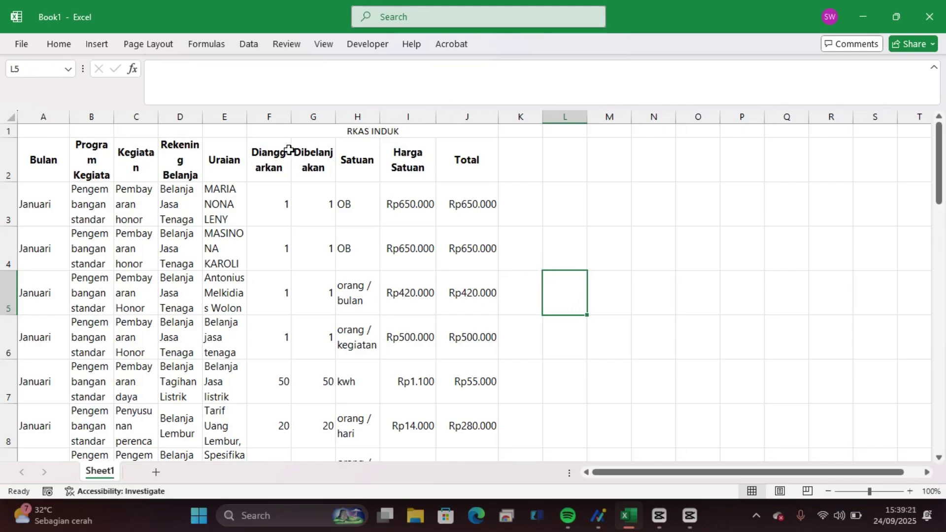
Duplicate the RKAS INDUK block by copying columns F:J and pasting them starting at column K.
{"action": "left_click_drag", "start_coordinate": [277, 132], "coordinate": [443, 202]}
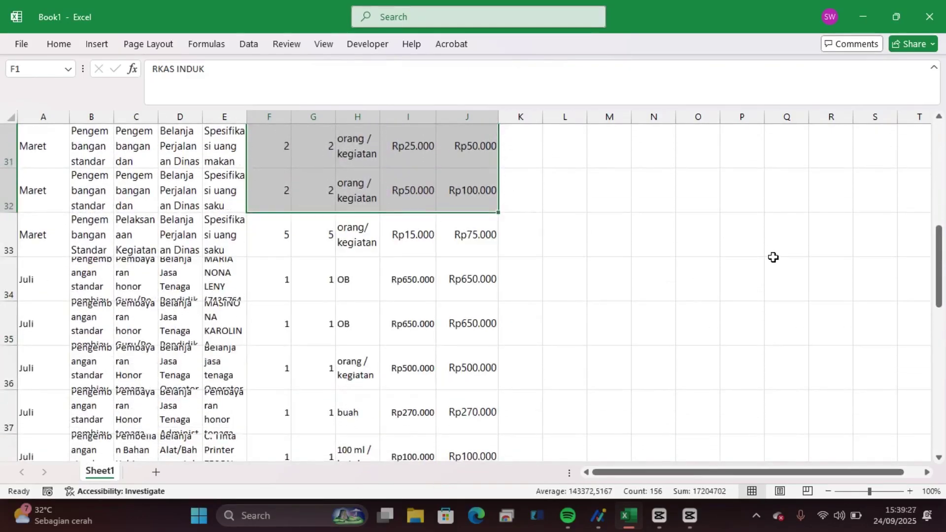
{"action": "left_click_drag", "start_coordinate": [943, 279], "coordinate": [941, 172]}
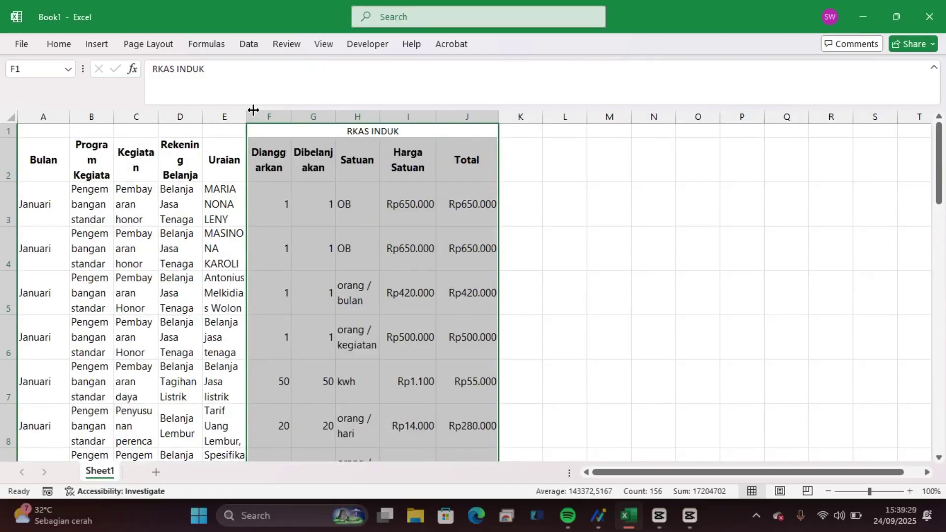
{"action": "left_click_drag", "start_coordinate": [270, 113], "coordinate": [461, 121]}
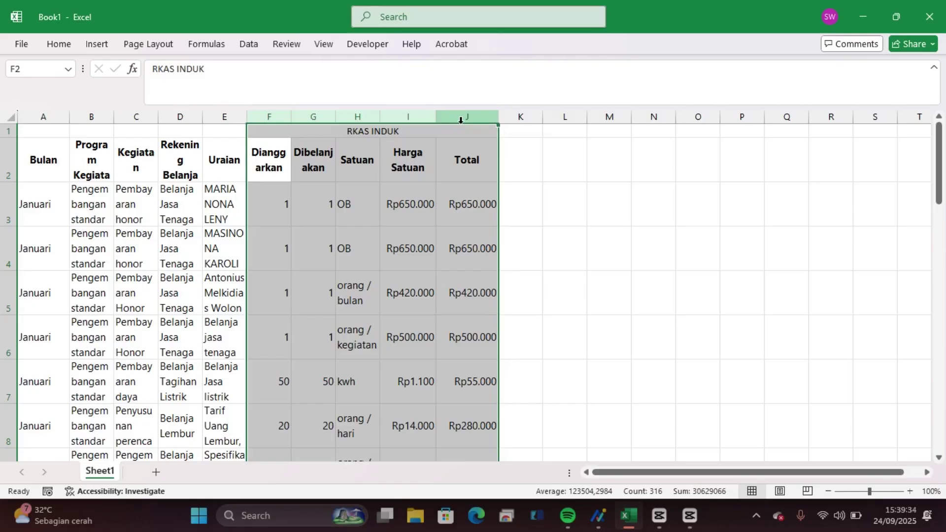
{"action": "key", "text": "ctrl+c"}
{"action": "left_click", "coordinate": [519, 117]}
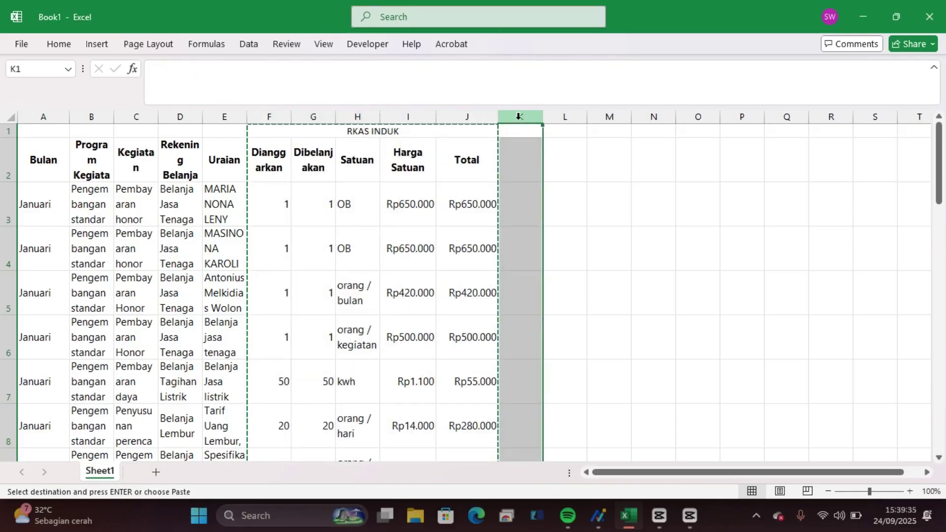
{"action": "key", "text": "ctrl+v"}
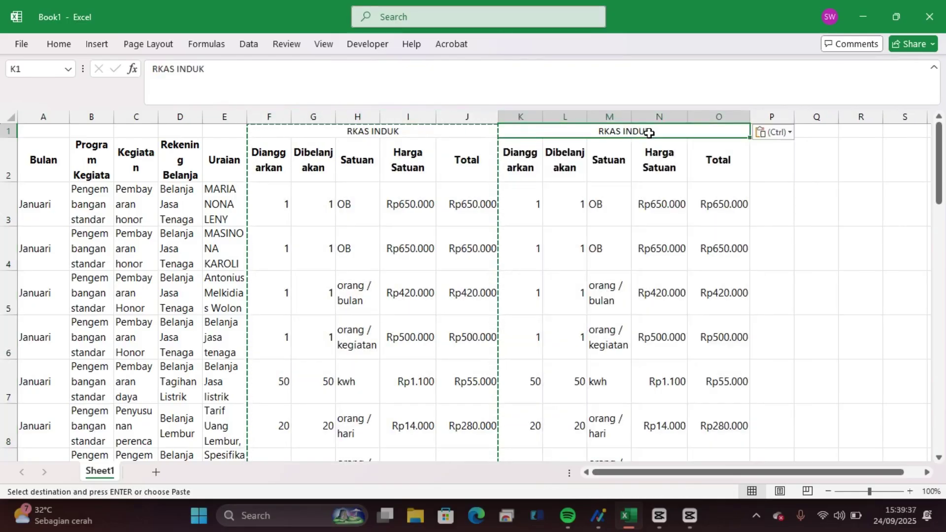
Change the heading of the copied block in K1 to RKAS PERUBAHAN.
{"action": "type", "text": "r"}
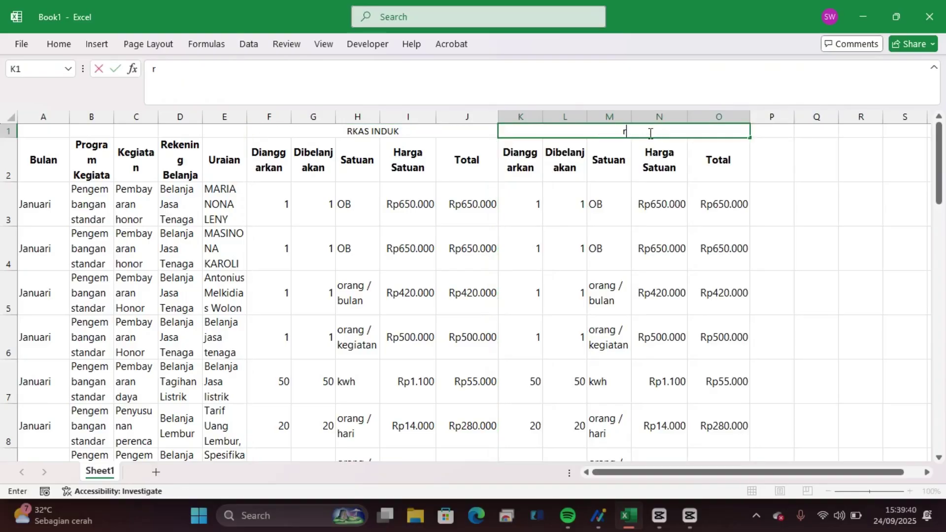
{"action": "type", "text": "KAS PERUBAHAN"}
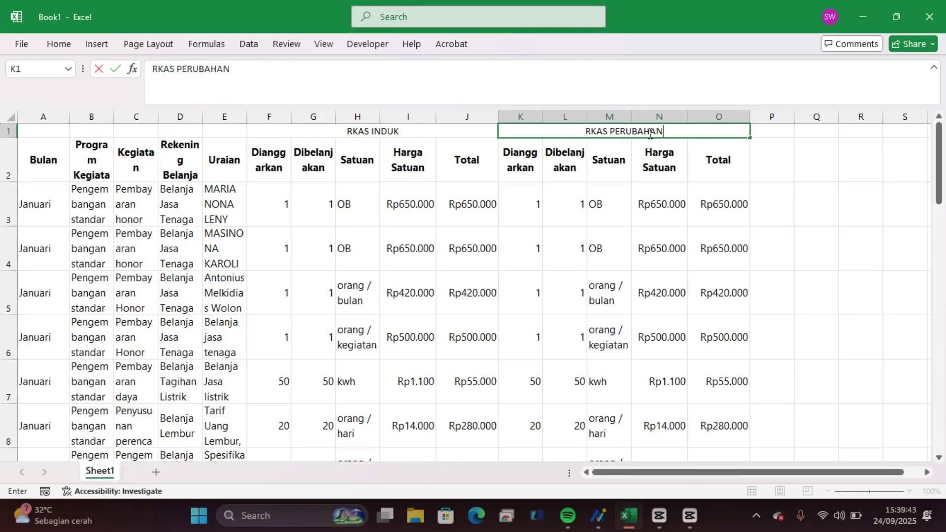
{"action": "left_click", "coordinate": [783, 214]}
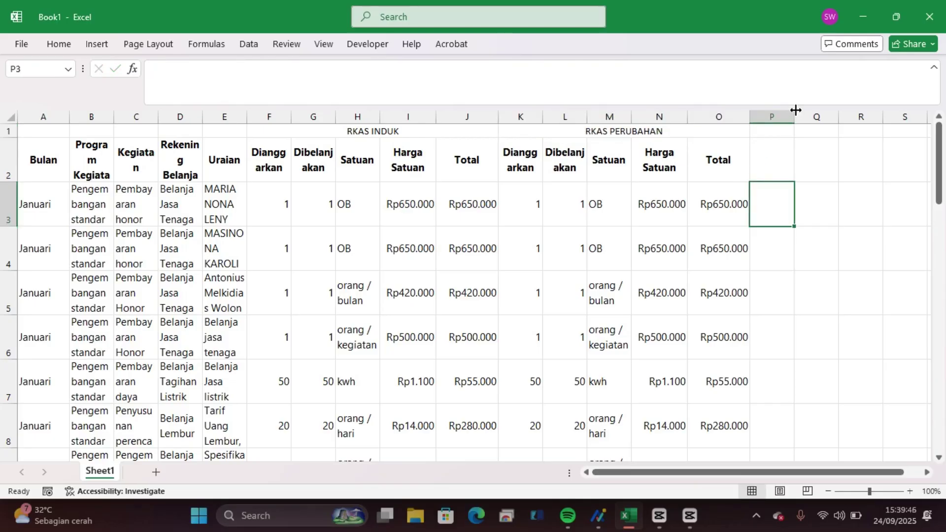
Widen column P and enter the heading BERTAMBAH/BERKURANG in P2, with bold formatting removed.
{"action": "left_click_drag", "start_coordinate": [794, 116], "coordinate": [818, 116]}
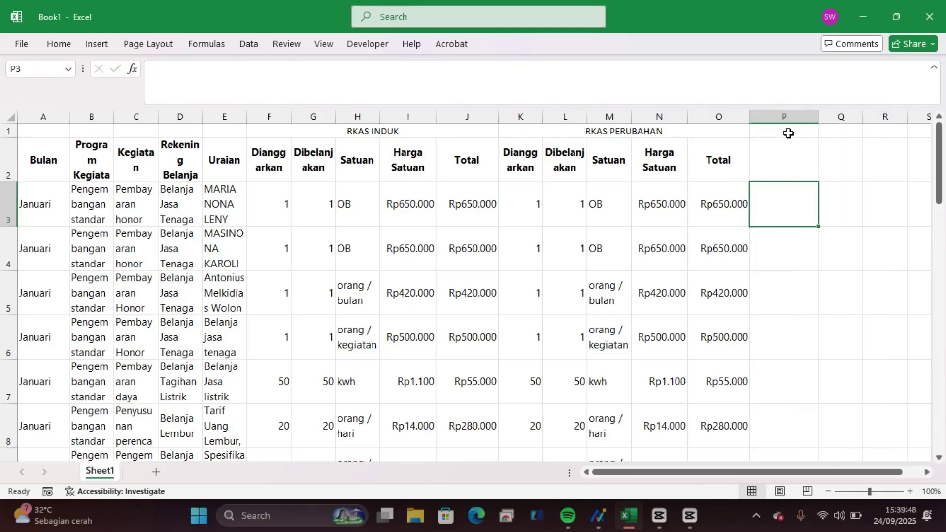
{"action": "left_click", "coordinate": [778, 154]}
{"action": "type", "text": "bERTAMBA"}
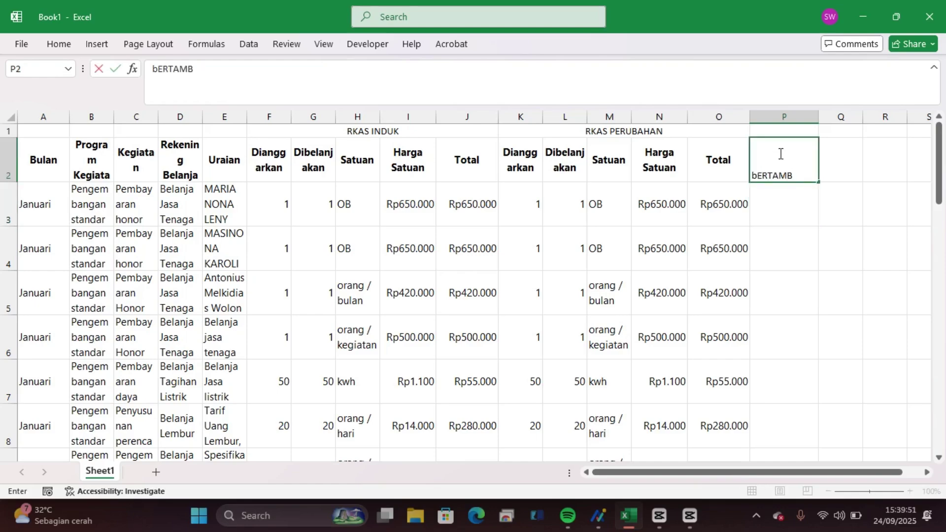
{"action": "key", "text": "BackSpace"}
{"action": "key", "text": "BackSpace"}
{"action": "key", "text": "BackSpace"}
{"action": "key", "text": "BackSpace"}
{"action": "key", "text": "BackSpace"}
{"action": "key", "text": "BackSpace"}
{"action": "key", "text": "BackSpace"}
{"action": "key", "text": "Caps_Lock"}
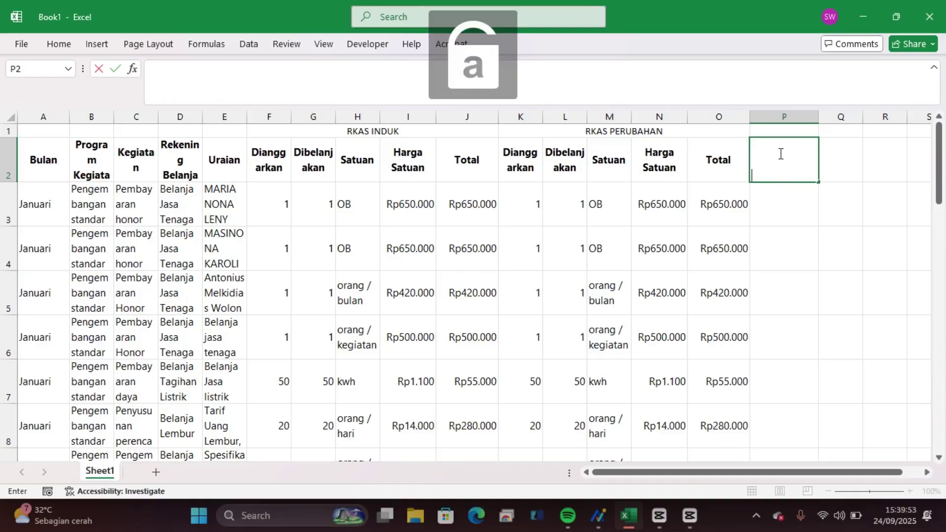
{"action": "type", "text": "ber"}
{"action": "key", "text": "BackSpace"}
{"action": "key", "text": "Caps_Lock"}
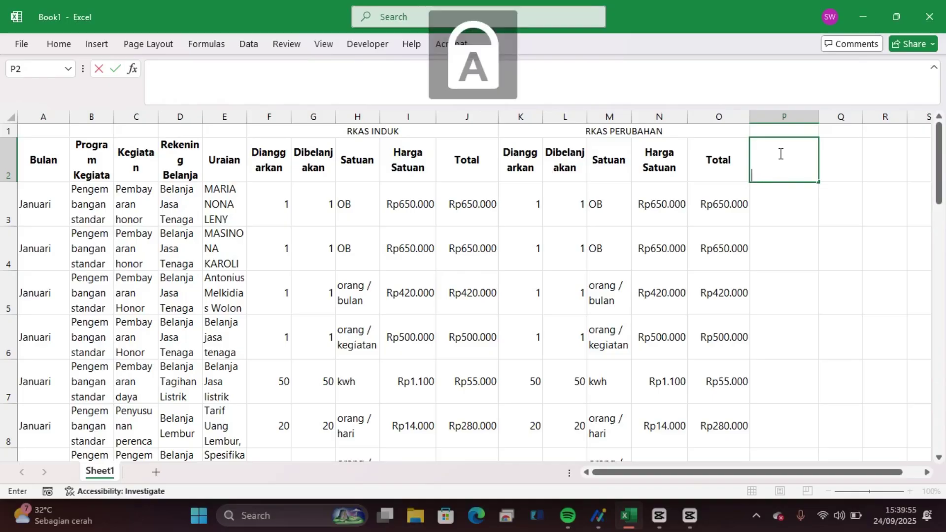
{"action": "type", "text": "BERTA"}
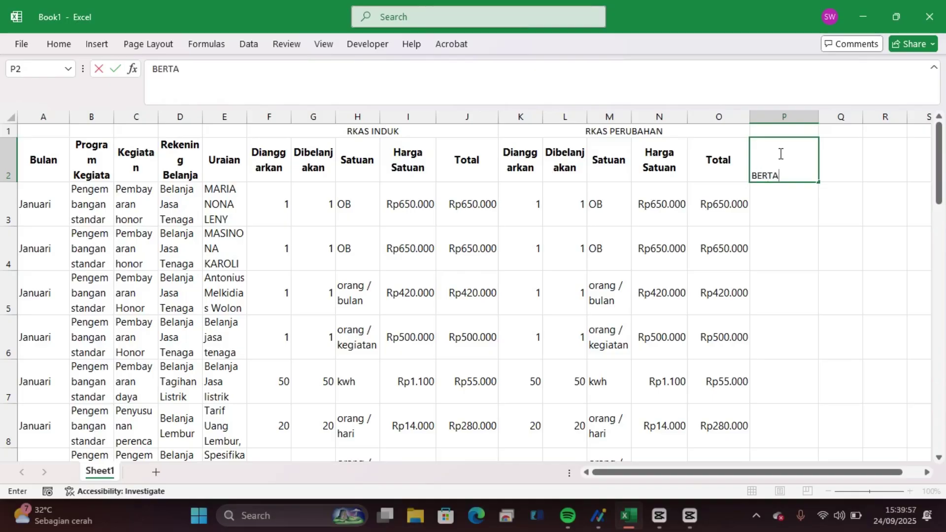
{"action": "type", "text": "MBAH/BER"}
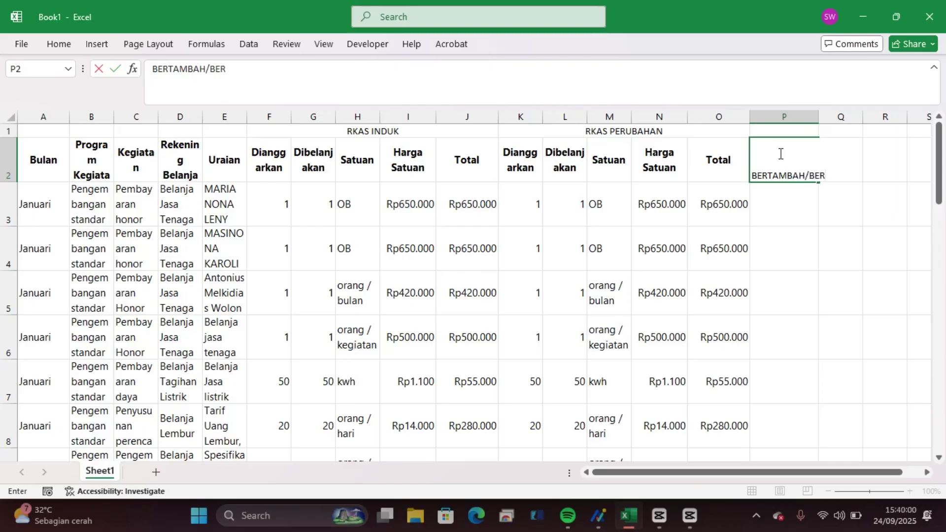
{"action": "type", "text": "KURANG"}
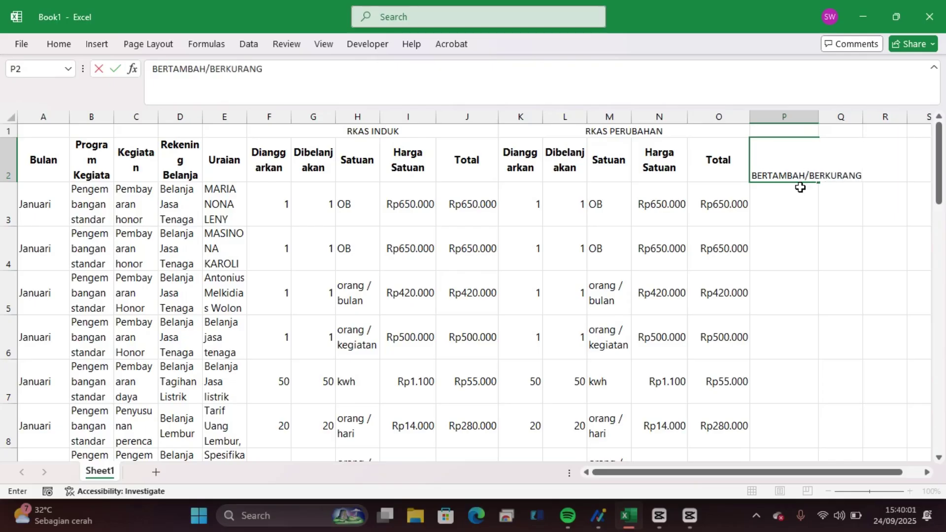
{"action": "left_click", "coordinate": [808, 247]}
{"action": "left_click", "coordinate": [787, 163]}
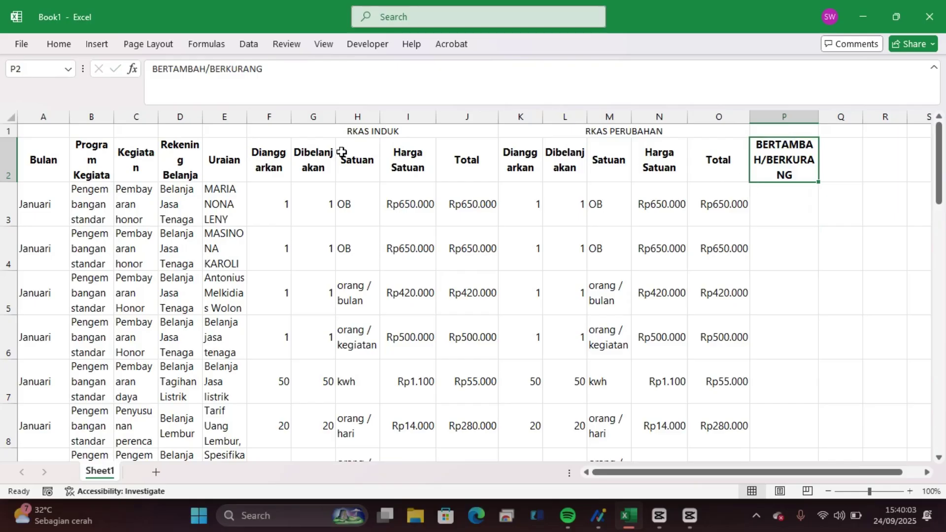
{"action": "key", "text": "ctrl+b"}
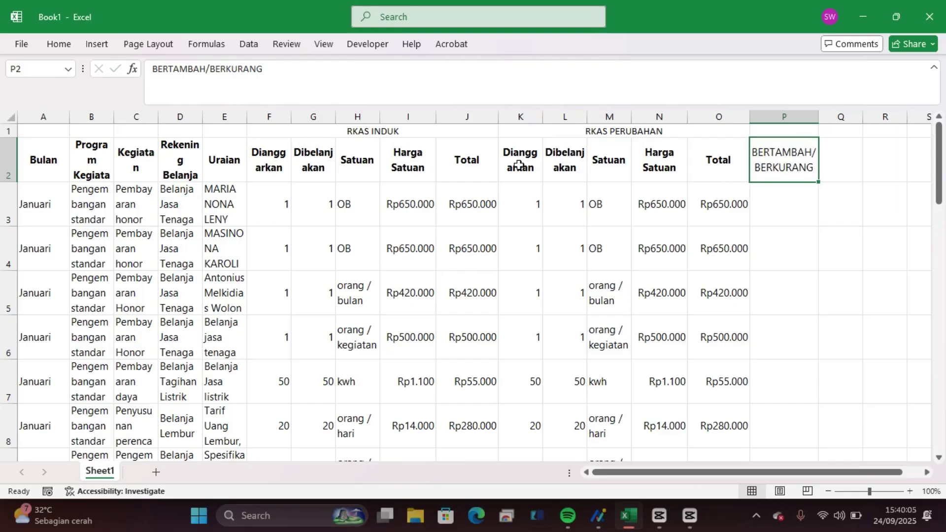
Widen column Q and enter the heading KETERANGAN in Q2.
{"action": "left_click", "coordinate": [847, 167]}
{"action": "left_click_drag", "start_coordinate": [863, 117], "coordinate": [911, 121]}
{"action": "type", "text": "kETERANGAN"}
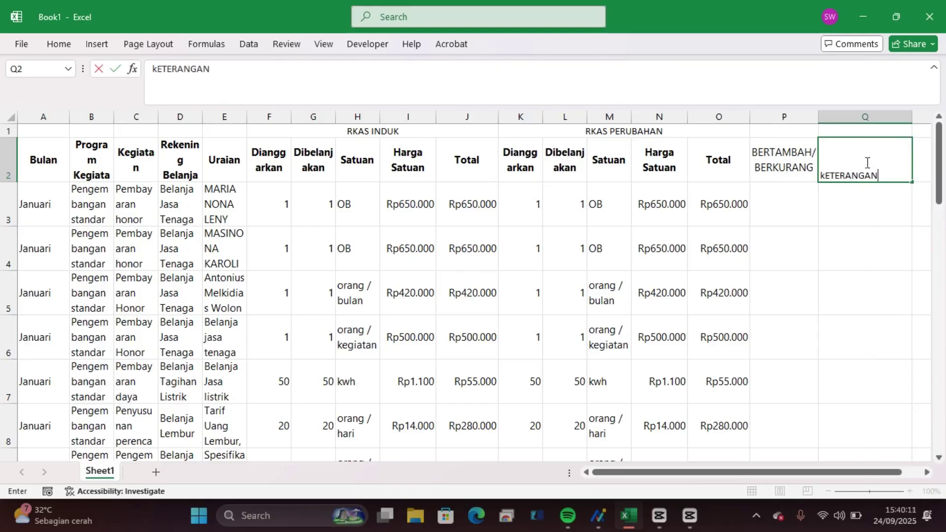
{"action": "left_click", "coordinate": [826, 177]}
{"action": "key", "text": "BackSpace"}
{"action": "type", "text": "K"}
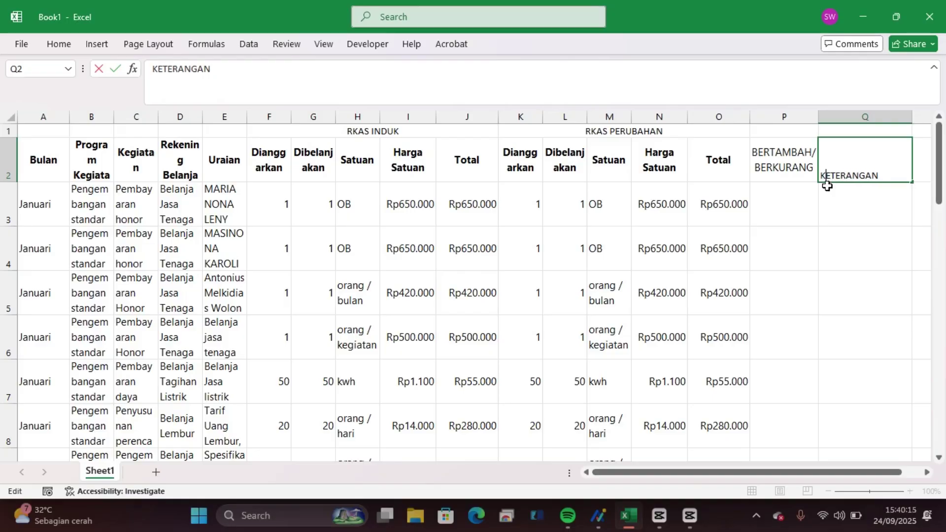
{"action": "left_click", "coordinate": [836, 234]}
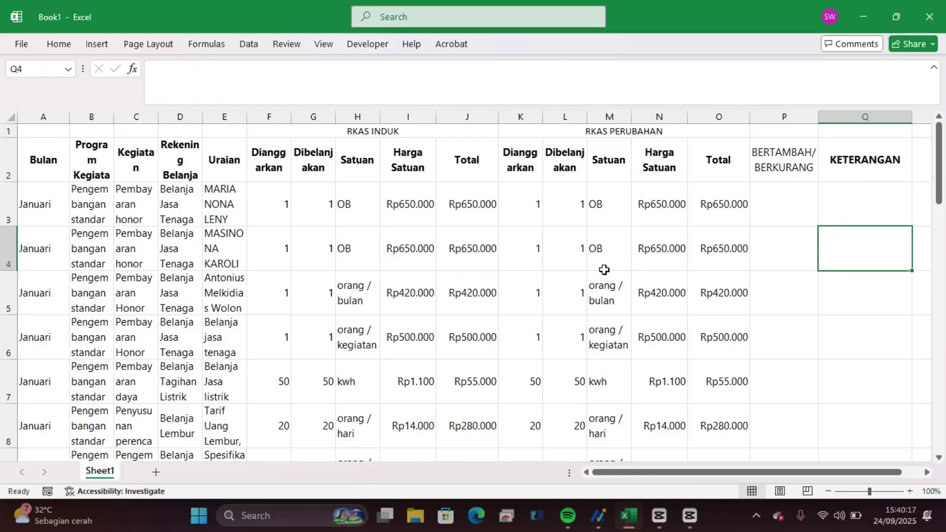
Check the Total formulas in the first rows of the RKAS PERUBAHAN block (O3 and O4).
{"action": "double_click", "coordinate": [728, 209]}
{"action": "key", "text": "Return"}
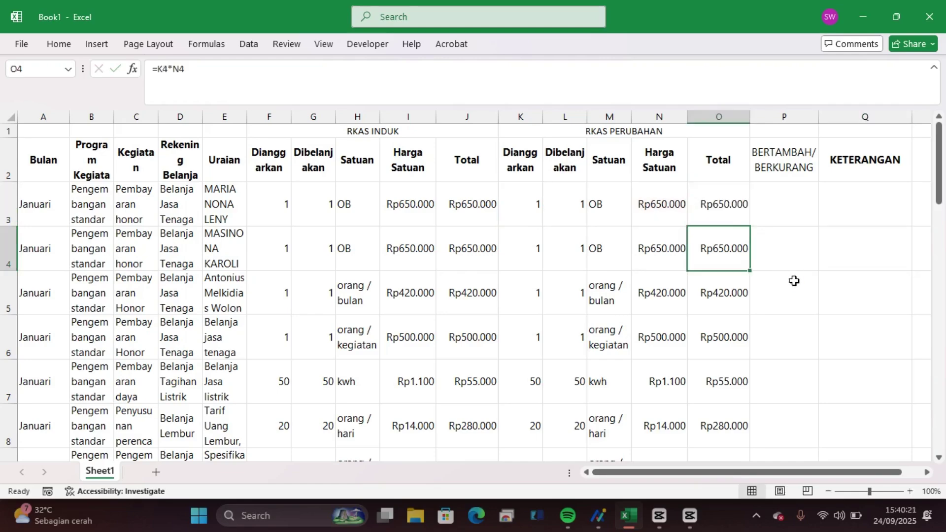
{"action": "left_click", "coordinate": [602, 507]}
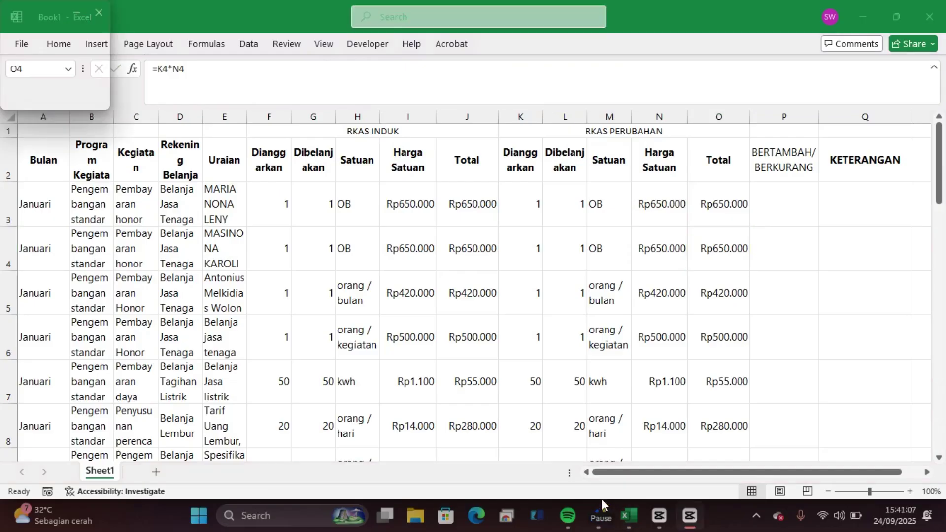
Enter the formula =J3-O3 in P3 to subtract the RKAS PERUBAHAN total from the RKAS INDUK total.
{"action": "left_click", "coordinate": [788, 211]}
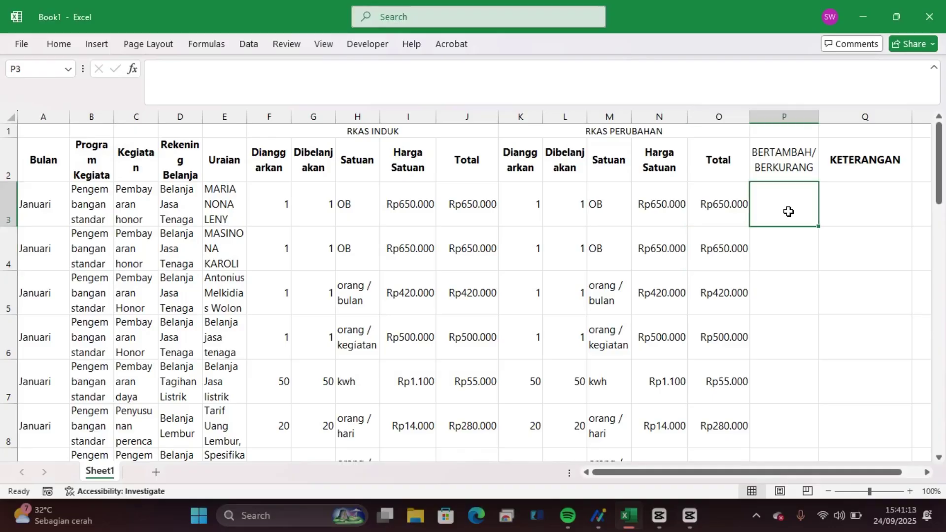
{"action": "left_click", "coordinate": [780, 248]}
{"action": "left_click", "coordinate": [779, 207]}
{"action": "type", "text": "="}
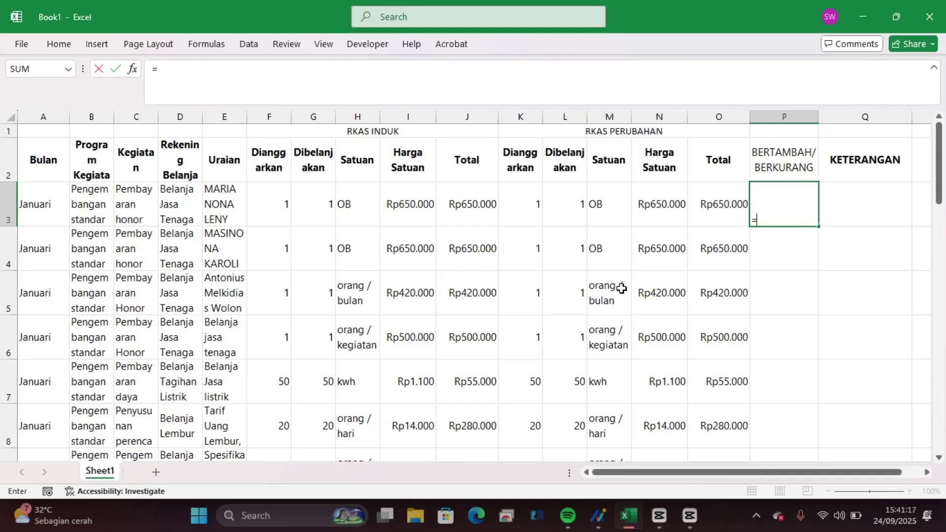
{"action": "left_click", "coordinate": [476, 209]}
{"action": "type", "text": "-"}
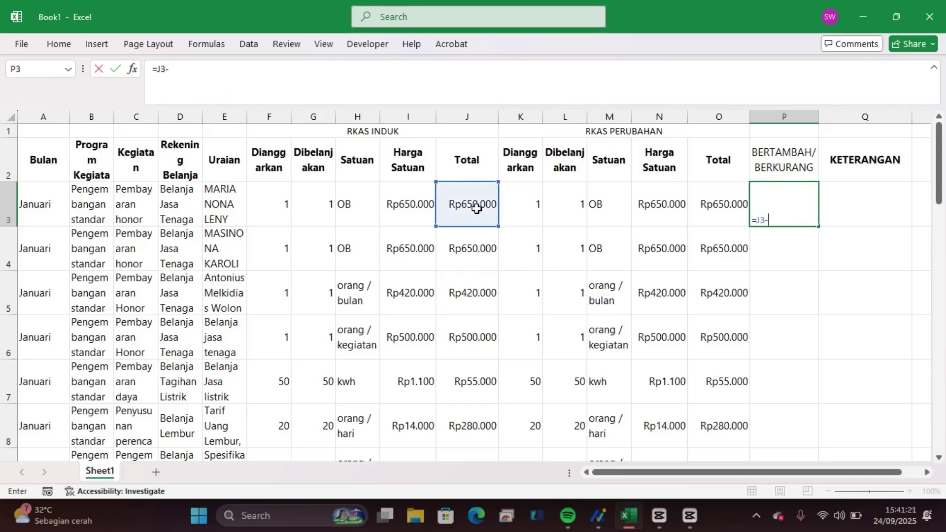
{"action": "left_click", "coordinate": [719, 209]}
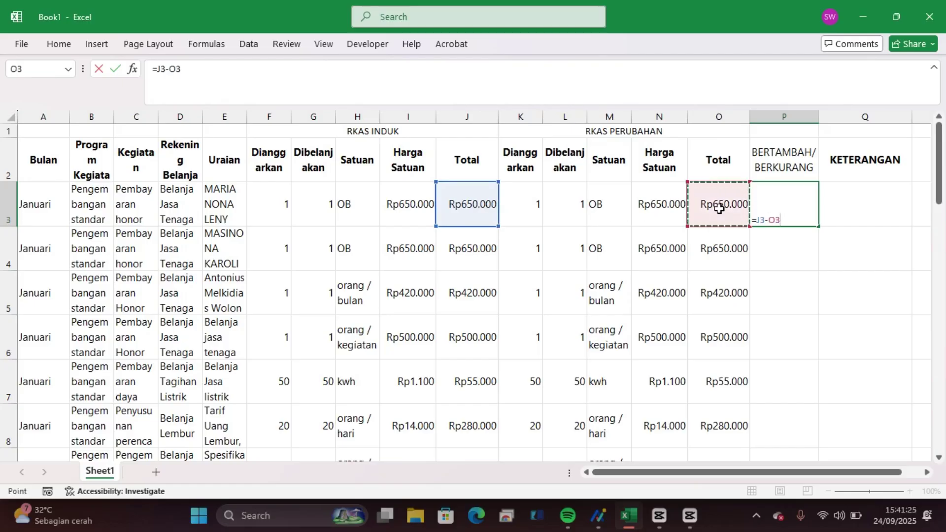
{"action": "key", "text": "Return"}
{"action": "left_click", "coordinate": [767, 215]}
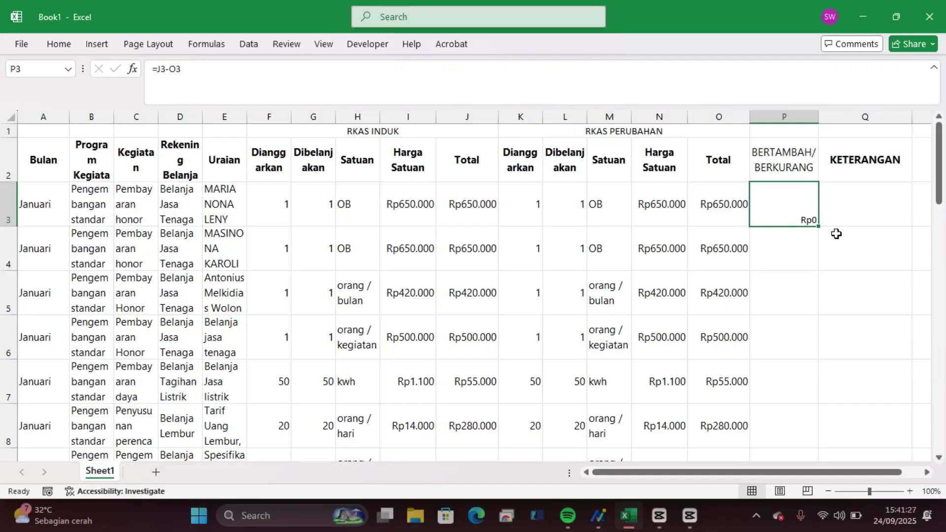
Fill the BERTAMBAH/BERKURANG formula from P3 down to P64.
{"action": "left_click_drag", "start_coordinate": [818, 225], "coordinate": [818, 387]}
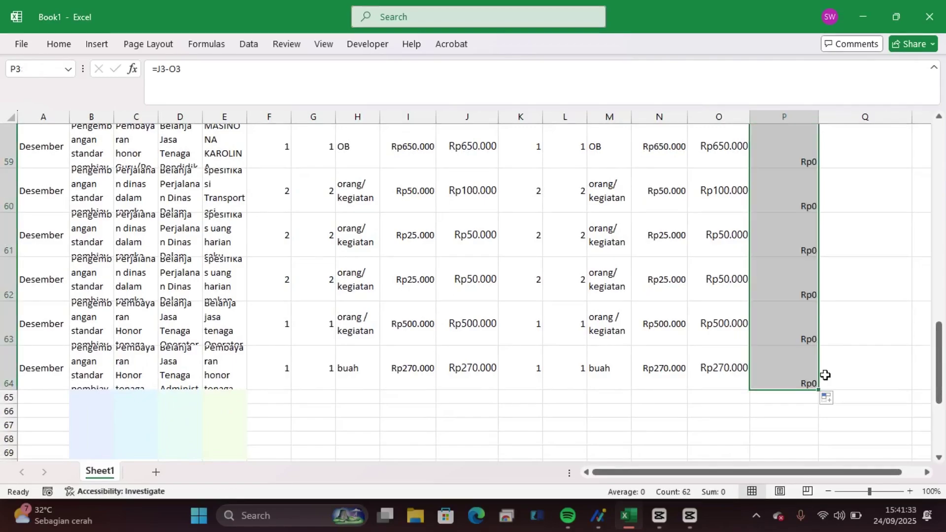
{"action": "scroll", "coordinate": [882, 364], "scroll_direction": "up", "scroll_amount": 20}
{"action": "left_click", "coordinate": [839, 290]}
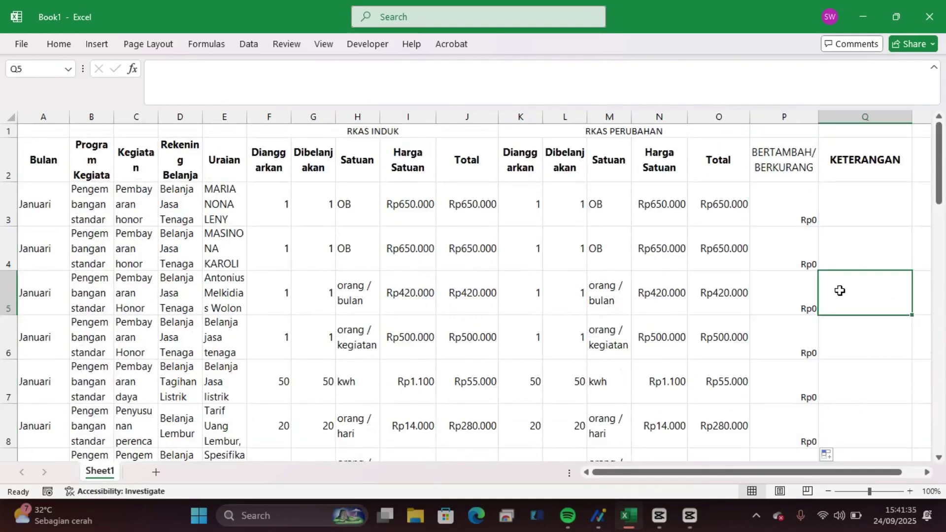
Review the BERTAMBAH/BERKURANG differences from the Januari rows through the Desember rows.
{"action": "scroll", "coordinate": [839, 290], "scroll_direction": "down", "scroll_amount": 2}
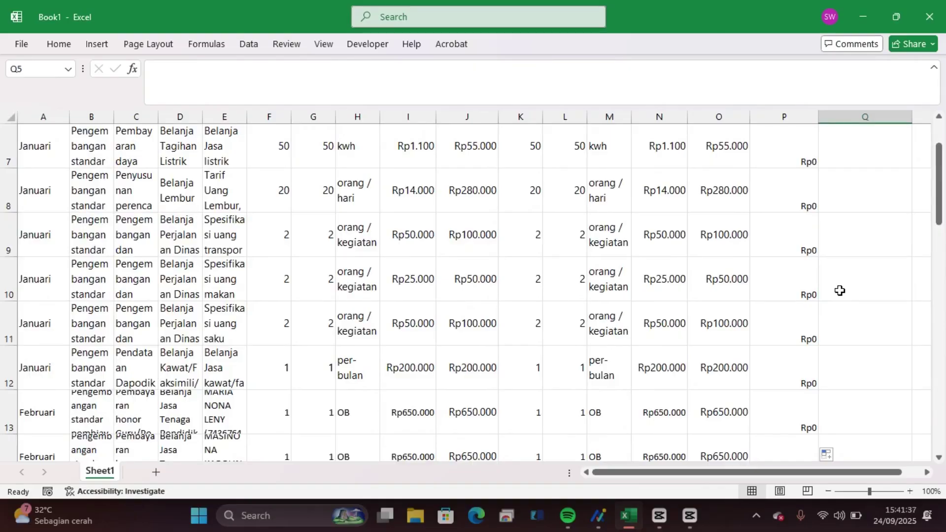
{"action": "scroll", "coordinate": [839, 291], "scroll_direction": "down", "scroll_amount": 5}
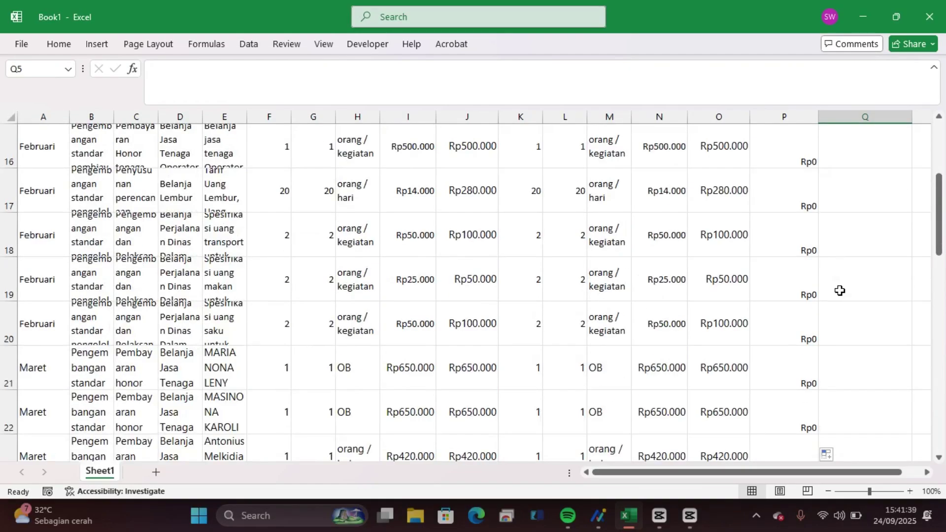
{"action": "scroll", "coordinate": [839, 291], "scroll_direction": "down", "scroll_amount": 9}
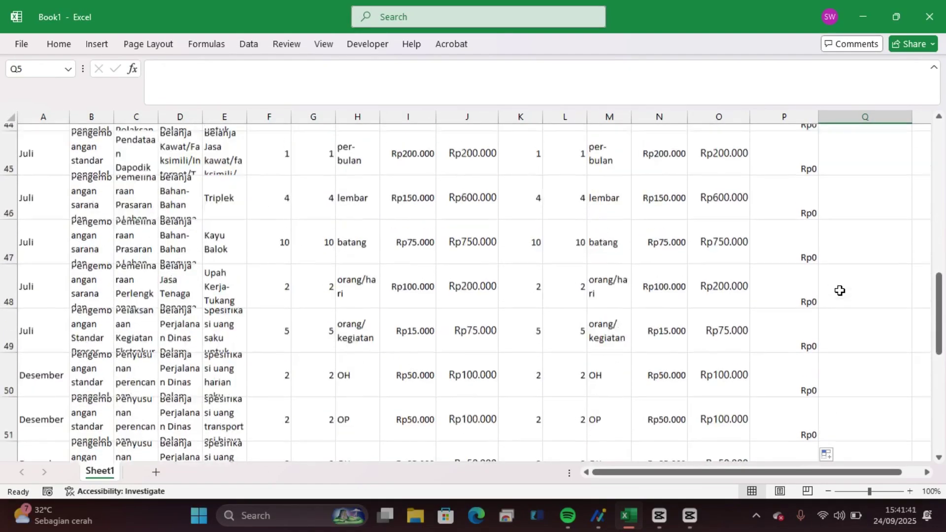
{"action": "scroll", "coordinate": [840, 290], "scroll_direction": "down", "scroll_amount": 4}
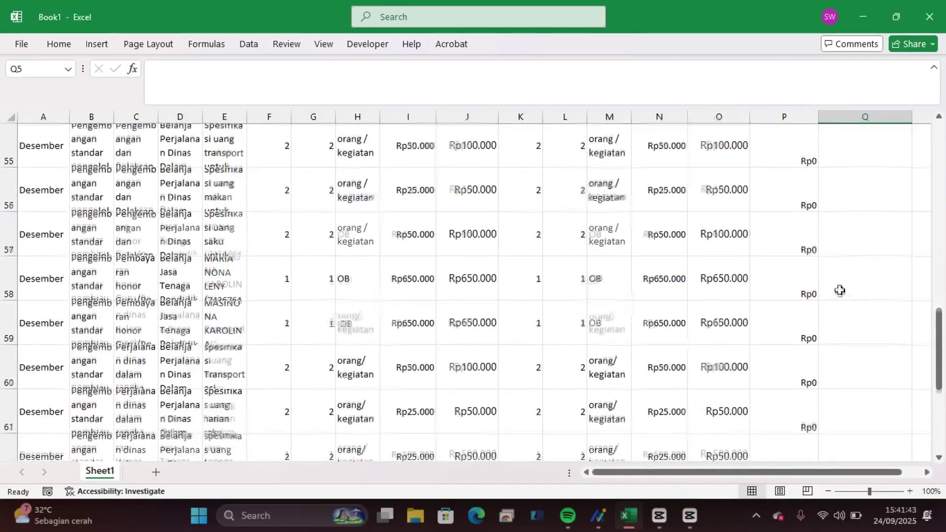
{"action": "scroll", "coordinate": [840, 290], "scroll_direction": "up", "scroll_amount": 4}
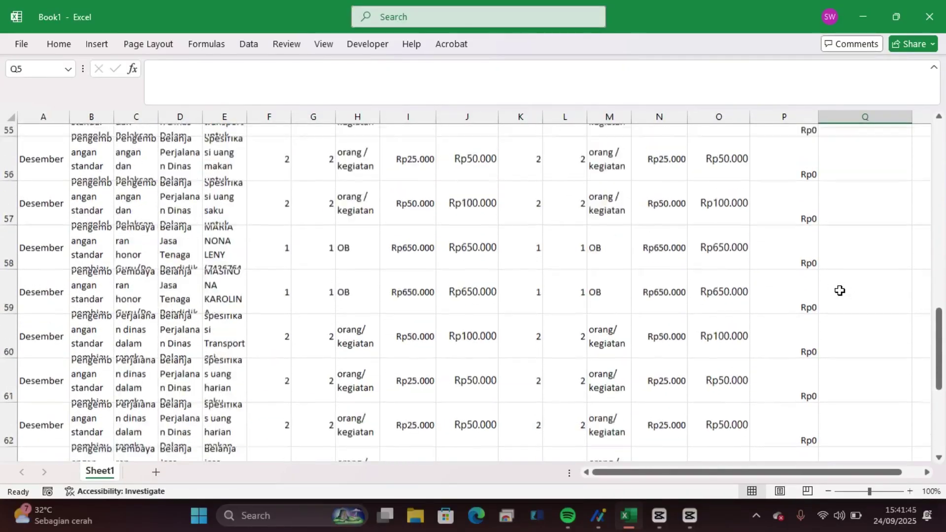
{"action": "scroll", "coordinate": [839, 291], "scroll_direction": "up", "scroll_amount": 3}
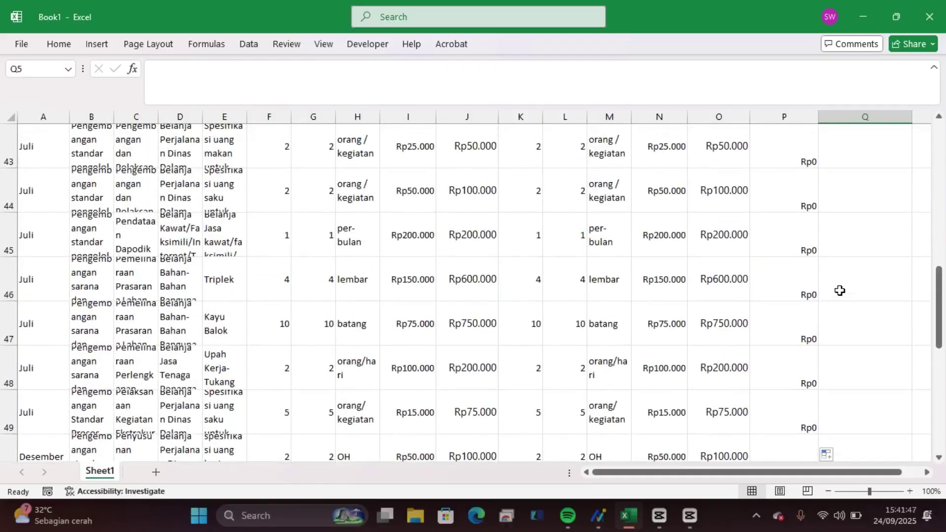
{"action": "scroll", "coordinate": [839, 290], "scroll_direction": "up", "scroll_amount": 3}
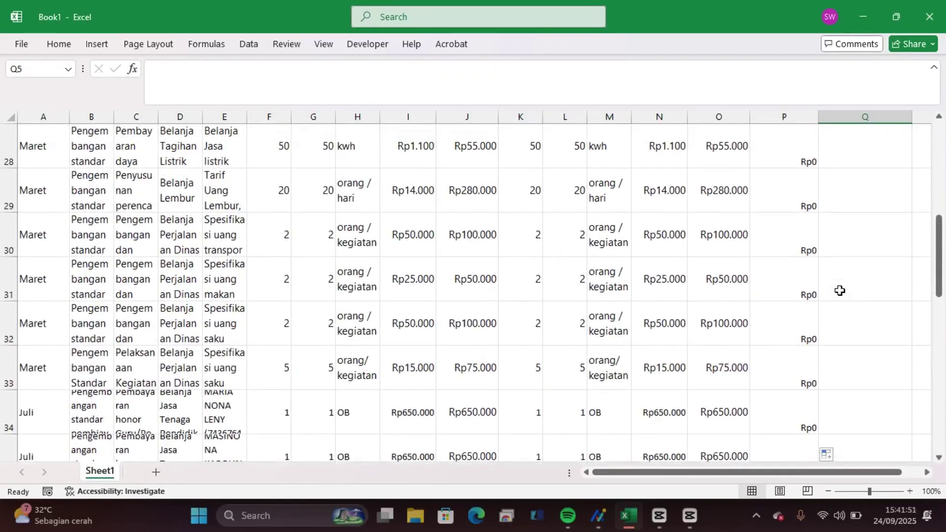
{"action": "scroll", "coordinate": [840, 290], "scroll_direction": "up", "scroll_amount": 3}
{"action": "scroll", "coordinate": [839, 291], "scroll_direction": "down", "scroll_amount": 6}
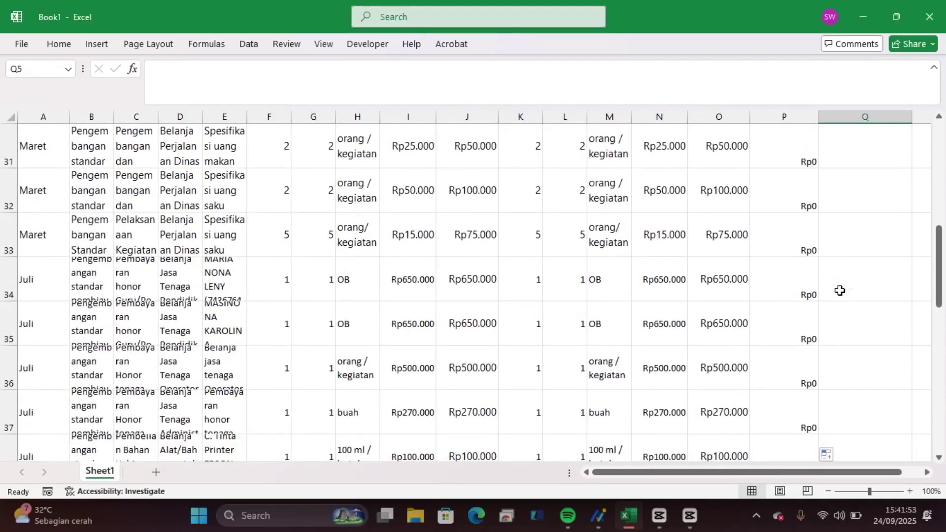
Set the RKAS PERUBAHAN Dianggarkan quantity to 0 for the first two Juli OB rows (K34 and K35).
{"action": "left_click", "coordinate": [540, 292]}
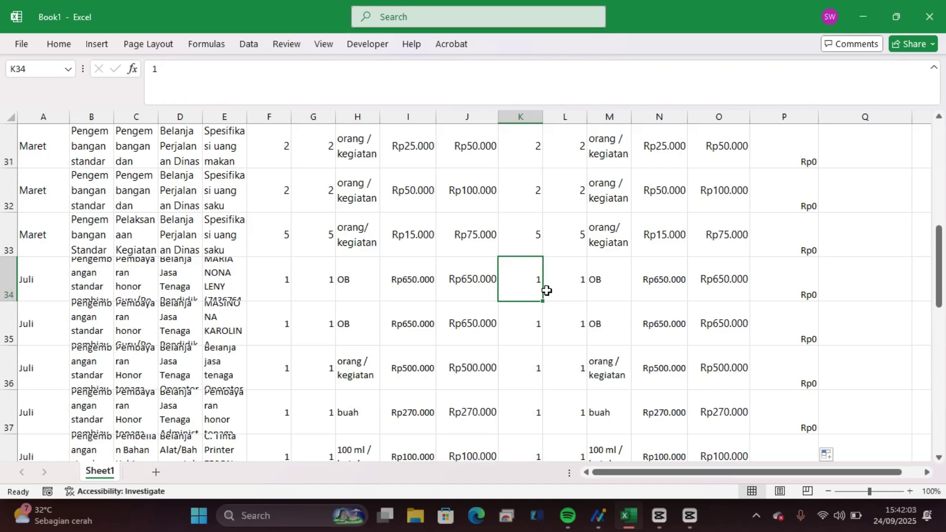
{"action": "type", "text": "0"}
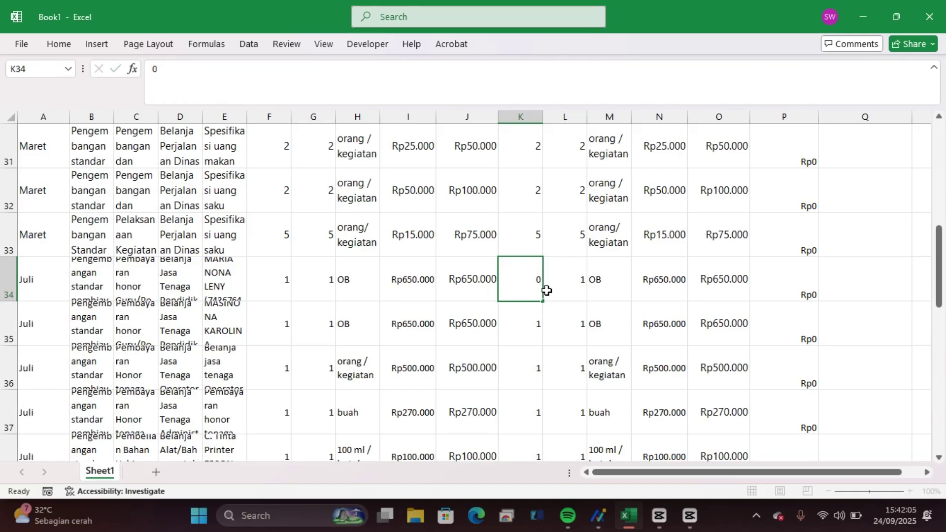
{"action": "key", "text": "Return"}
{"action": "left_click", "coordinate": [816, 291]}
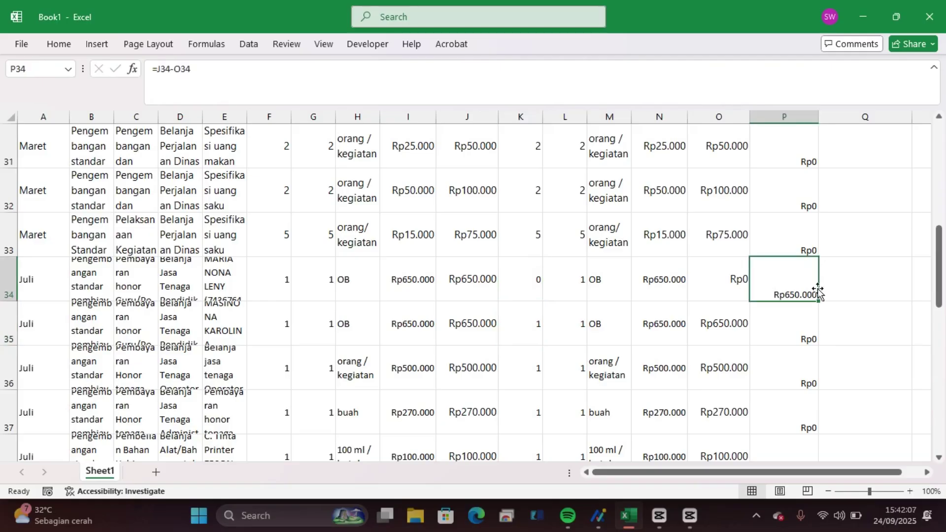
{"action": "left_click", "coordinate": [539, 327]}
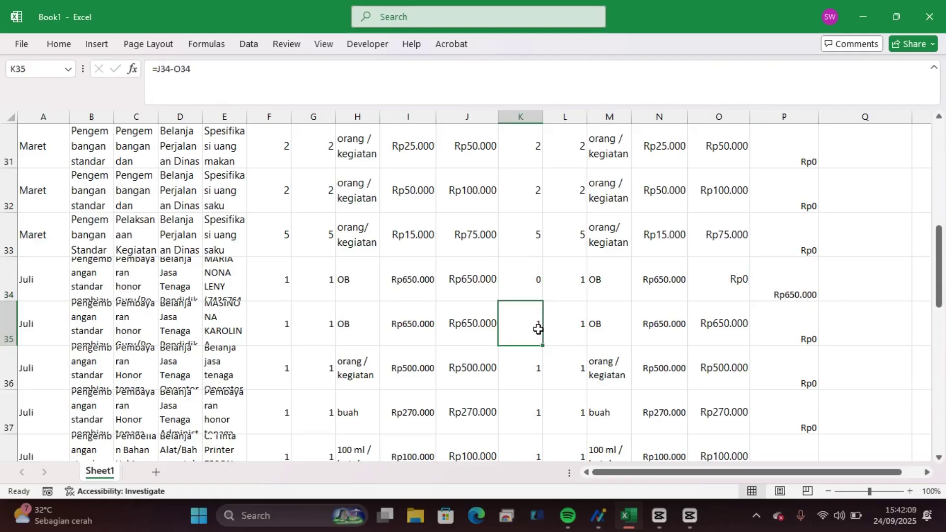
{"action": "type", "text": "0"}
{"action": "key", "text": "Return"}
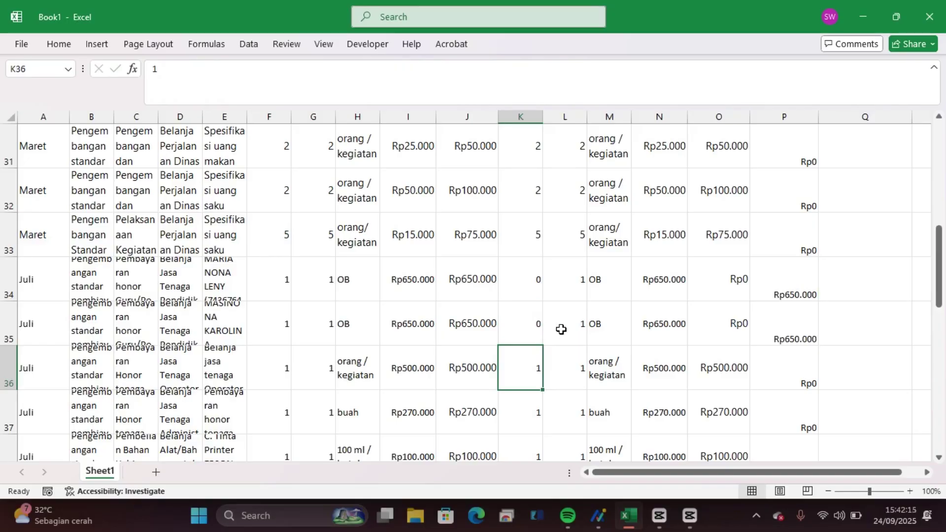
Set the RKAS PERUBAHAN Dianggarkan quantity to 0 for the Desember Belanja Lembur row (K53).
{"action": "scroll", "coordinate": [609, 369], "scroll_direction": "down", "scroll_amount": 2}
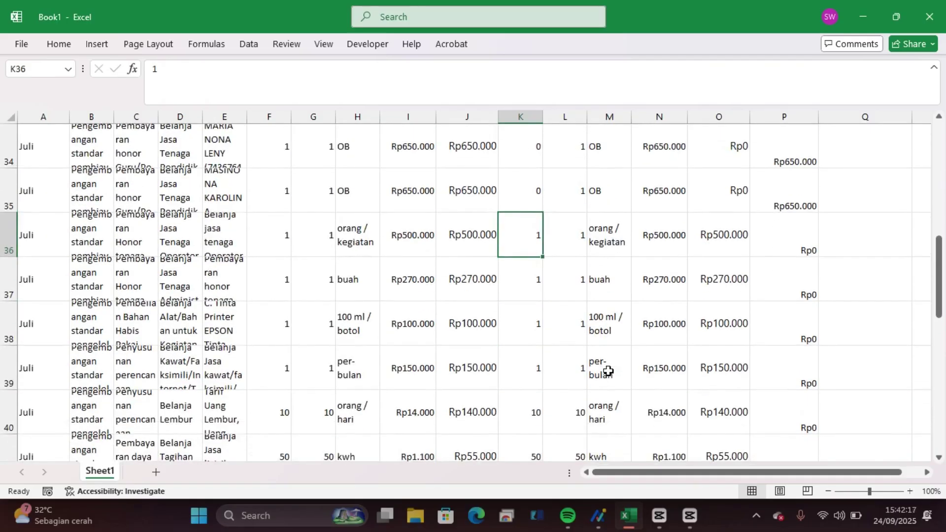
{"action": "scroll", "coordinate": [608, 371], "scroll_direction": "down", "scroll_amount": 4}
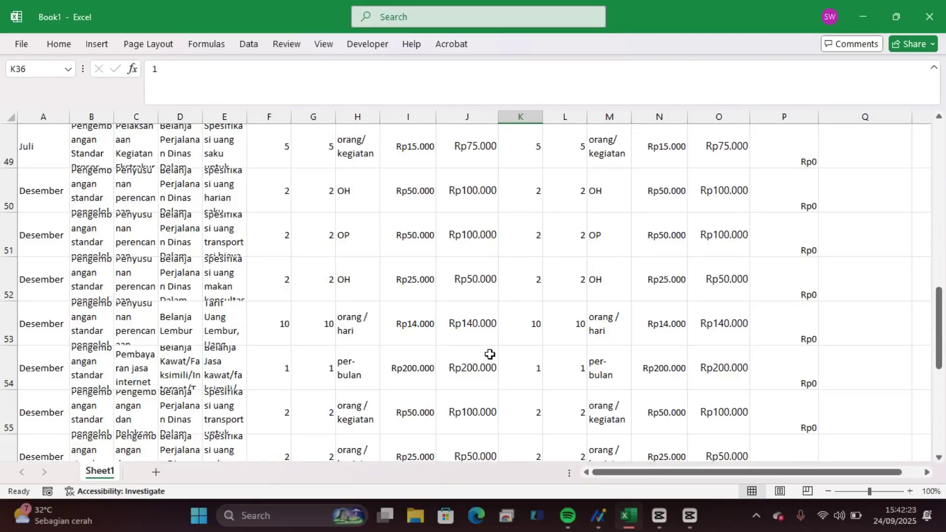
{"action": "left_click", "coordinate": [520, 325]}
{"action": "type", "text": "0"}
{"action": "key", "text": "Return"}
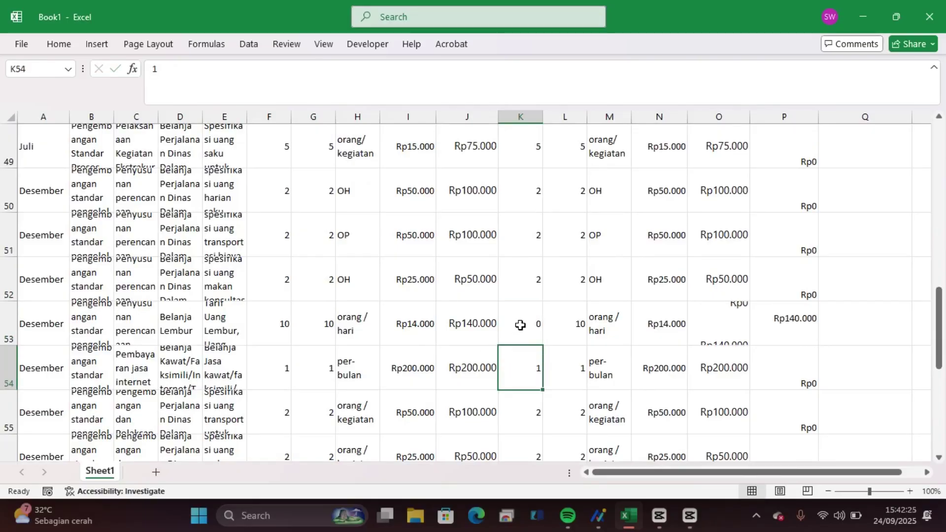
Total the BERTAMBAH/BERKURANG column below its last row with the formula =SUM(P3:P64) in P65.
{"action": "scroll", "coordinate": [803, 344], "scroll_direction": "down", "scroll_amount": 1}
{"action": "scroll", "coordinate": [803, 343], "scroll_direction": "down", "scroll_amount": 3}
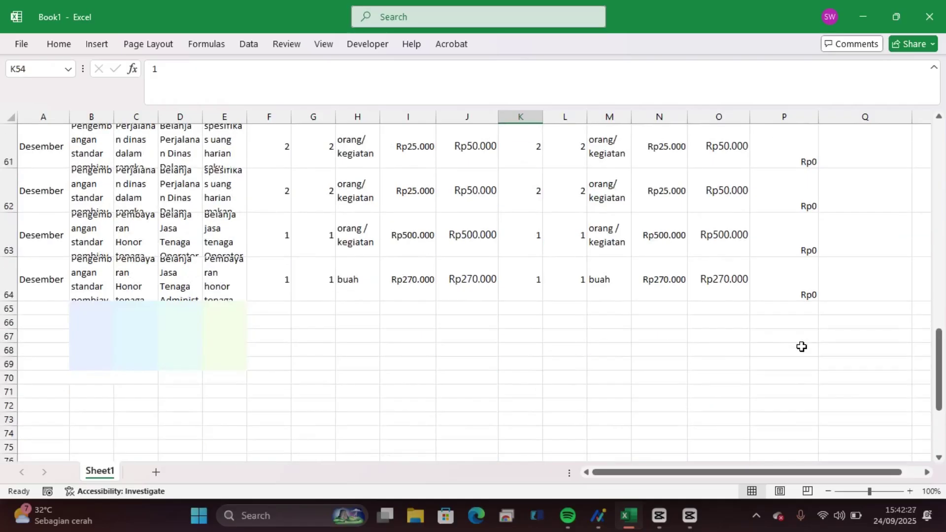
{"action": "left_click", "coordinate": [784, 308]}
{"action": "type", "text": "=SUM("}
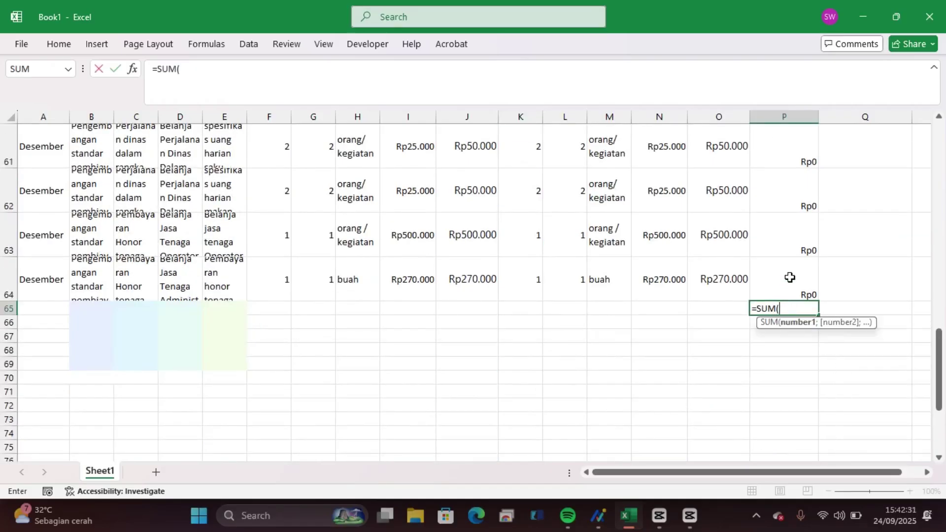
{"action": "left_click_drag", "start_coordinate": [790, 277], "coordinate": [794, 208]}
{"action": "key", "text": "Return"}
{"action": "left_click", "coordinate": [808, 441]}
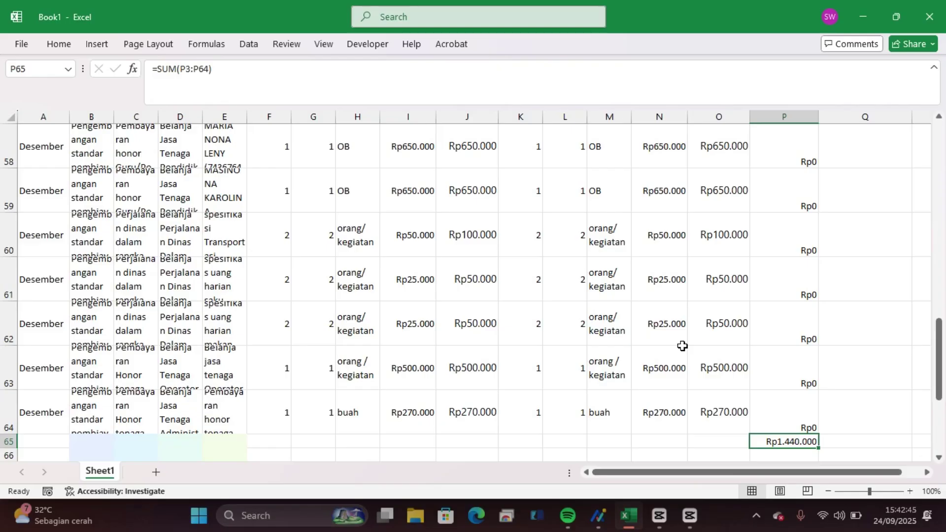
Return to the first Juli row and select its KETERANGAN cell, Q34.
{"action": "scroll", "coordinate": [833, 400], "scroll_direction": "up", "scroll_amount": 17}
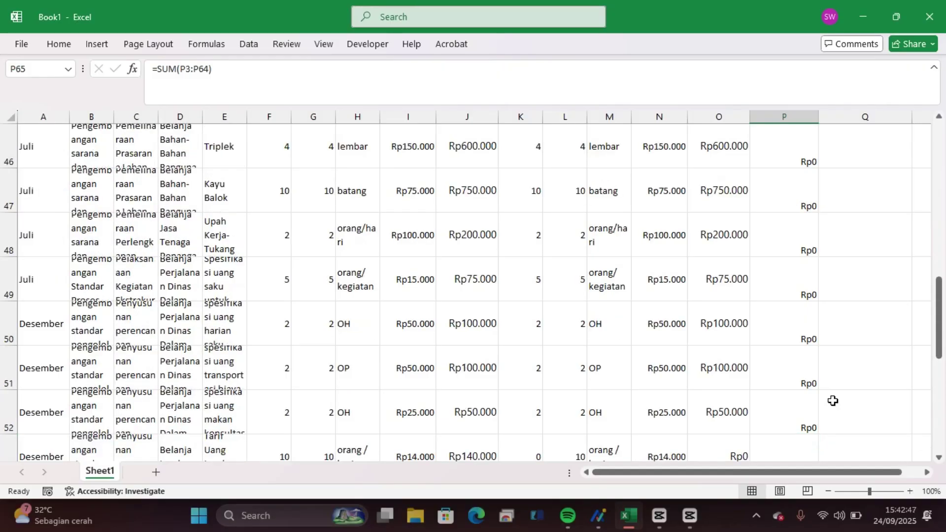
{"action": "scroll", "coordinate": [833, 400], "scroll_direction": "down", "scroll_amount": 8}
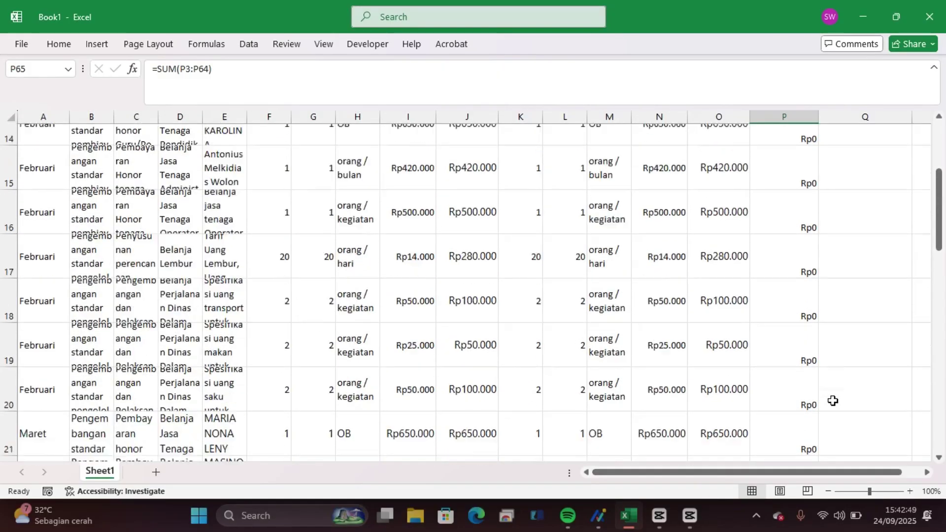
{"action": "left_click", "coordinate": [856, 286]}
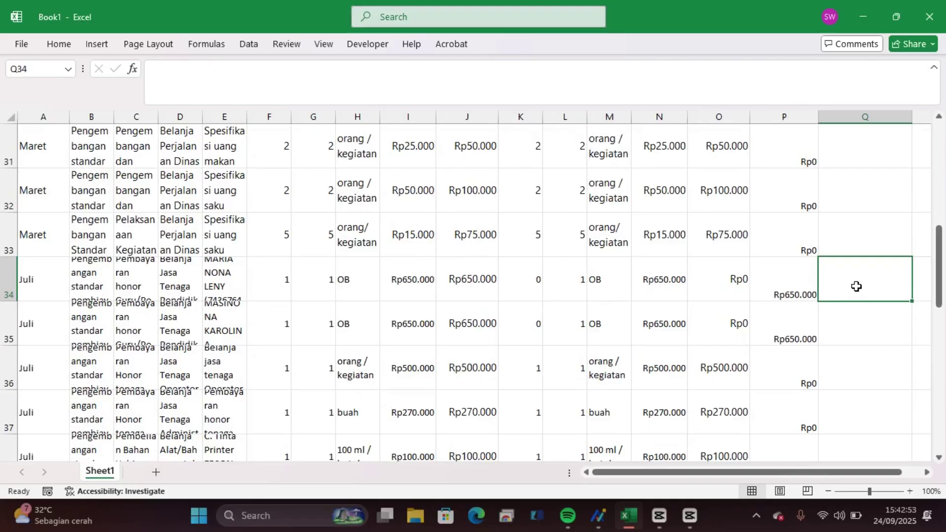
{"action": "type", "text": "tl"}
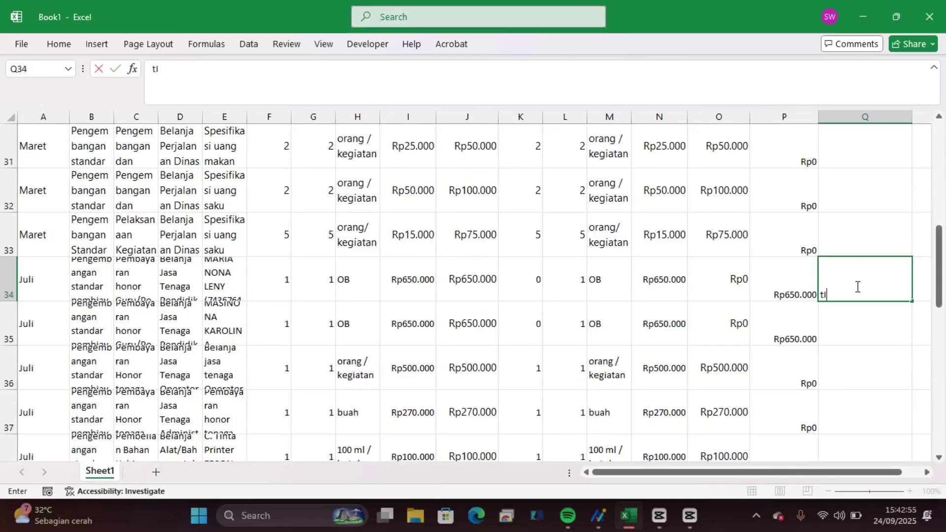
{"action": "key", "text": "BackSpace"}
{"action": "key", "text": "BackSpace"}
{"action": "key", "text": "BackSpace"}
{"action": "key", "text": "Caps_Lock"}
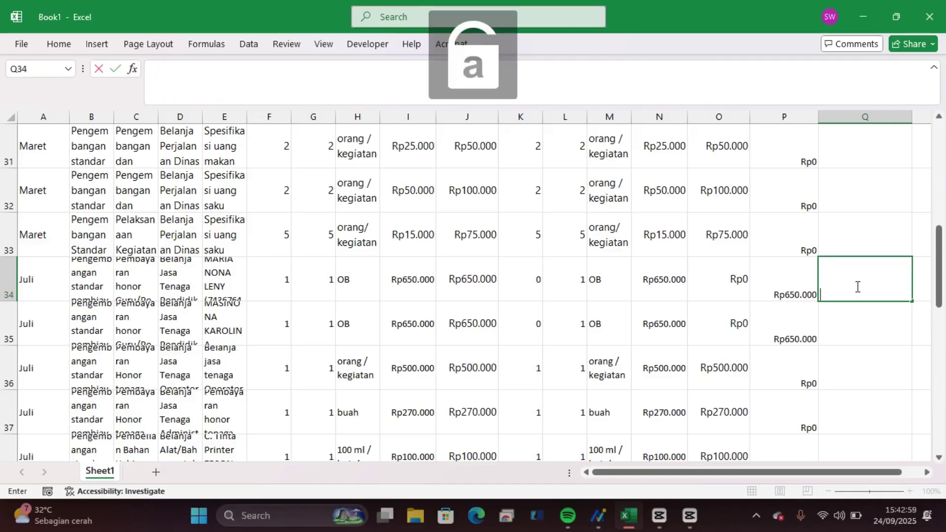
{"action": "type", "text": "Tidak dil"}
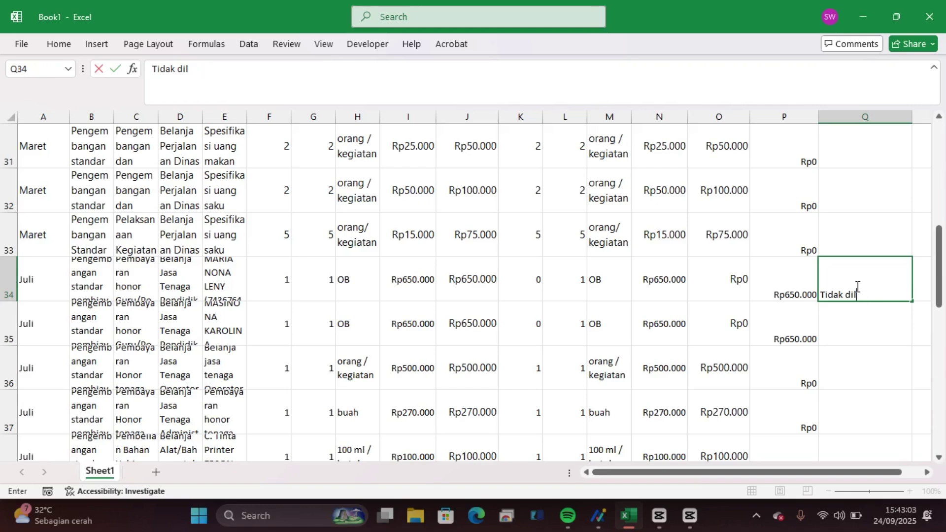
{"action": "type", "text": "aksanakan"}
{"action": "key", "text": "BackSpace"}
{"action": "key", "text": "BackSpace"}
{"action": "key", "text": "BackSpace"}
{"action": "key", "text": "BackSpace"}
{"action": "key", "text": "BackSpace"}
{"action": "key", "text": "BackSpace"}
{"action": "key", "text": "BackSpace"}
{"action": "key", "text": "BackSpace"}
{"action": "key", "text": "BackSpace"}
{"action": "key", "text": "BackSpace"}
{"action": "key", "text": "BackSpace"}
{"action": "key", "text": "BackSpace"}
{"action": "key", "text": "BackSpace"}
{"action": "key", "text": "BackSpace"}
Enter the note "Sudah lulus PPPK" in the KETERANGAN cell Q34.
{"action": "type", "text": "Su"}
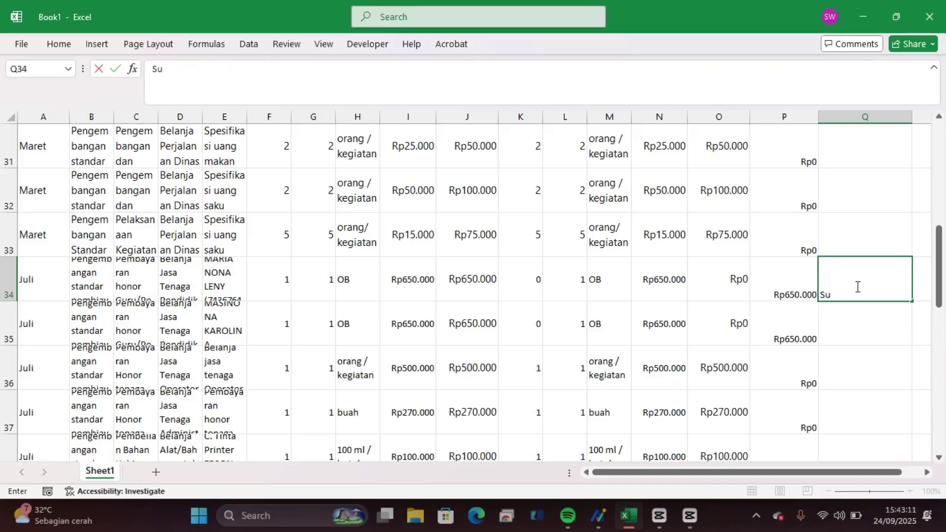
{"action": "type", "text": "dah lulus PPPK"}
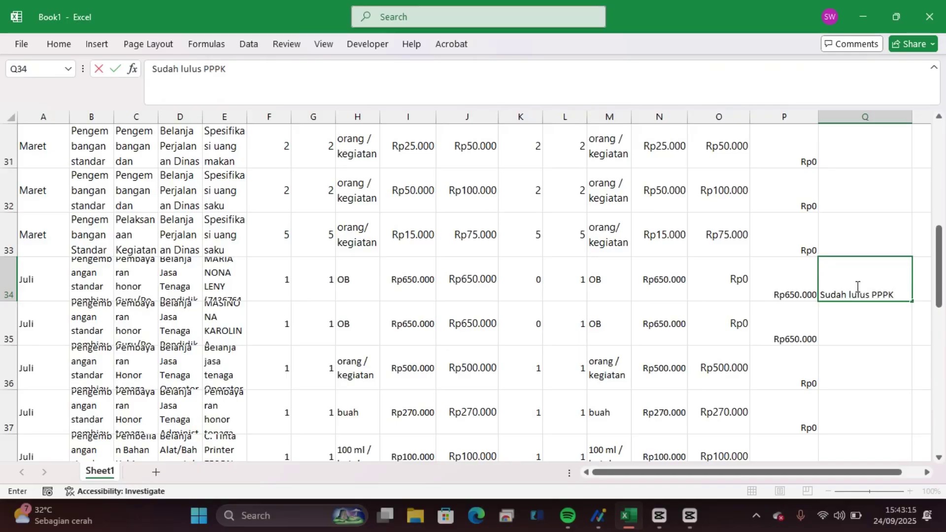
{"action": "left_click", "coordinate": [852, 371]}
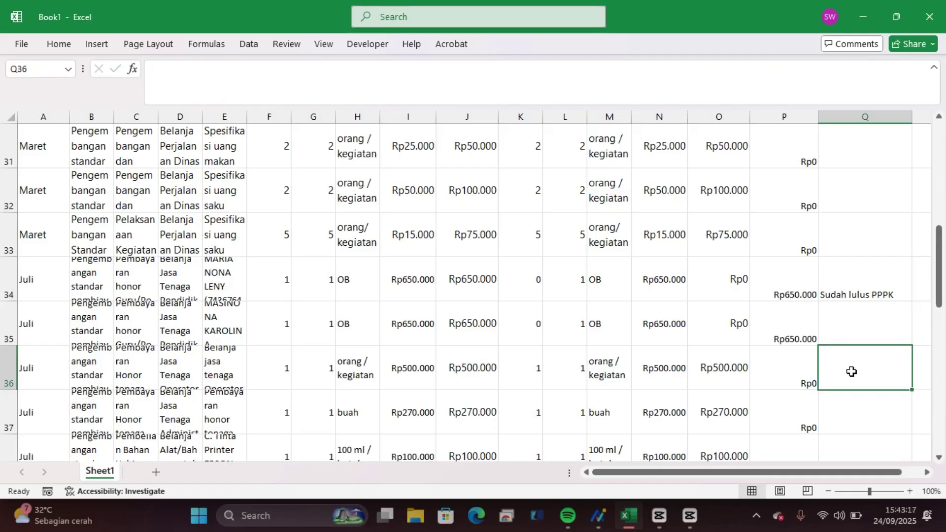
Look over the KETERANGAN column beside the Januari, Februari and Maret rows.
{"action": "scroll", "coordinate": [852, 371], "scroll_direction": "up", "scroll_amount": 2}
{"action": "scroll", "coordinate": [851, 371], "scroll_direction": "up", "scroll_amount": 8}
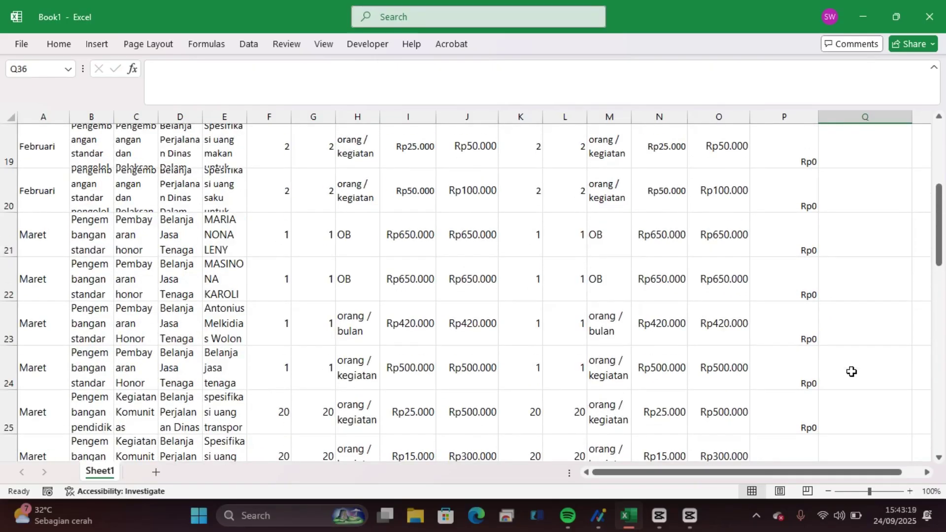
{"action": "left_click", "coordinate": [867, 202]}
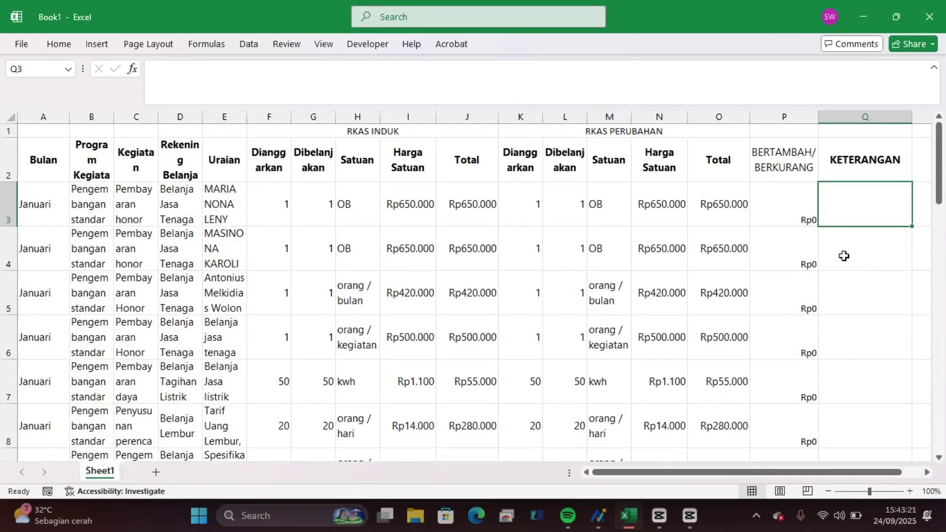
{"action": "left_click", "coordinate": [844, 256]}
{"action": "scroll", "coordinate": [846, 328], "scroll_direction": "down", "scroll_amount": 1}
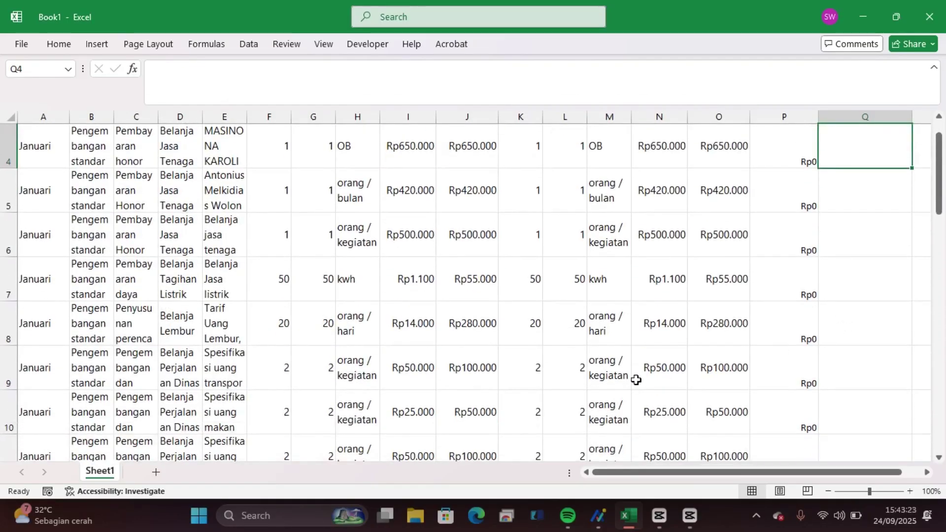
{"action": "scroll", "coordinate": [637, 380], "scroll_direction": "down", "scroll_amount": 3}
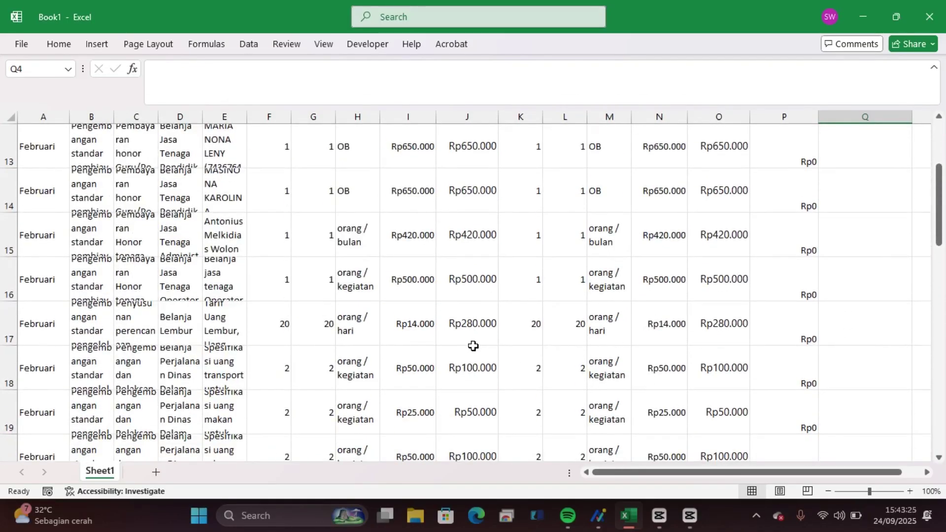
{"action": "scroll", "coordinate": [473, 345], "scroll_direction": "up", "scroll_amount": 4}
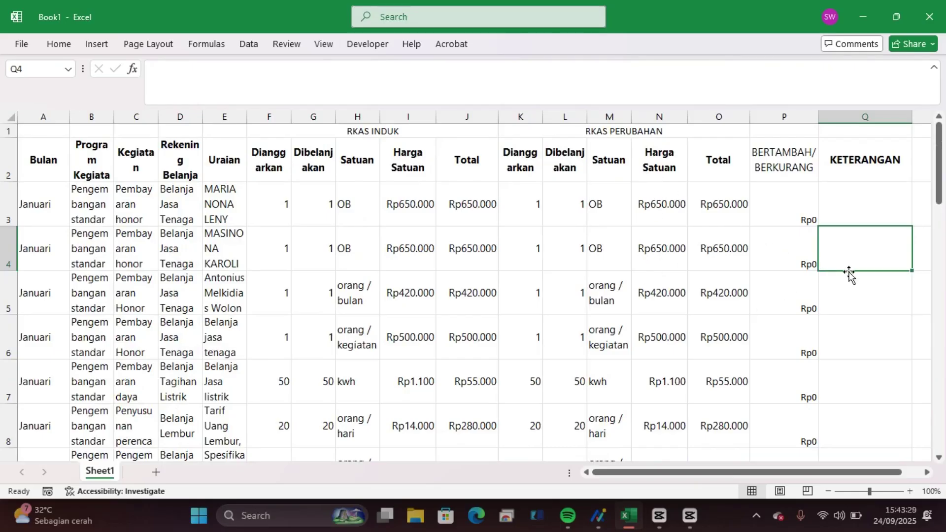
{"action": "left_click", "coordinate": [859, 317]}
{"action": "left_click", "coordinate": [844, 293]}
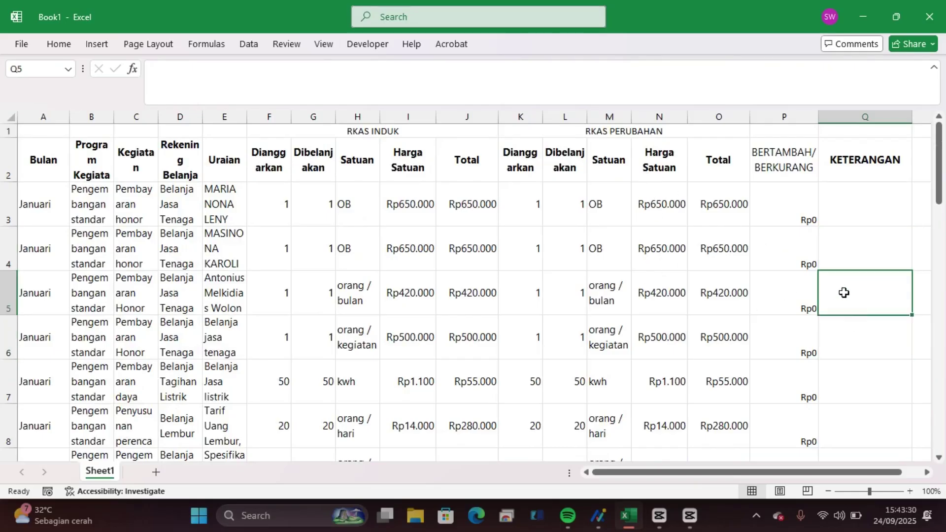
{"action": "left_click", "coordinate": [853, 338]}
{"action": "scroll", "coordinate": [852, 340], "scroll_direction": "down", "scroll_amount": 2}
{"action": "left_click", "coordinate": [851, 329]}
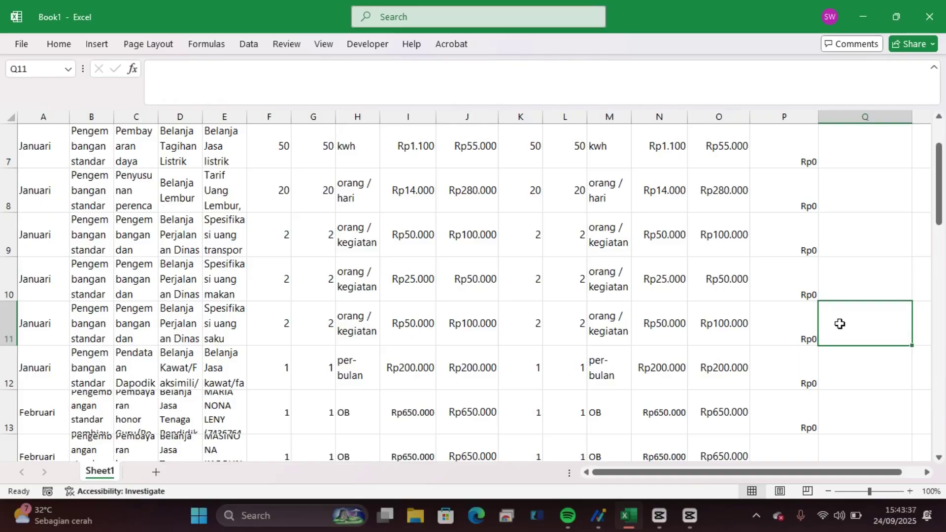
Check the formula of the BERTAMBAH/BERKURANG total in cell P65 below the last Desember row.
{"action": "scroll", "coordinate": [882, 331], "scroll_direction": "up", "scroll_amount": 2}
{"action": "scroll", "coordinate": [823, 305], "scroll_direction": "down", "scroll_amount": 20}
{"action": "scroll", "coordinate": [815, 304], "scroll_direction": "up", "scroll_amount": 5}
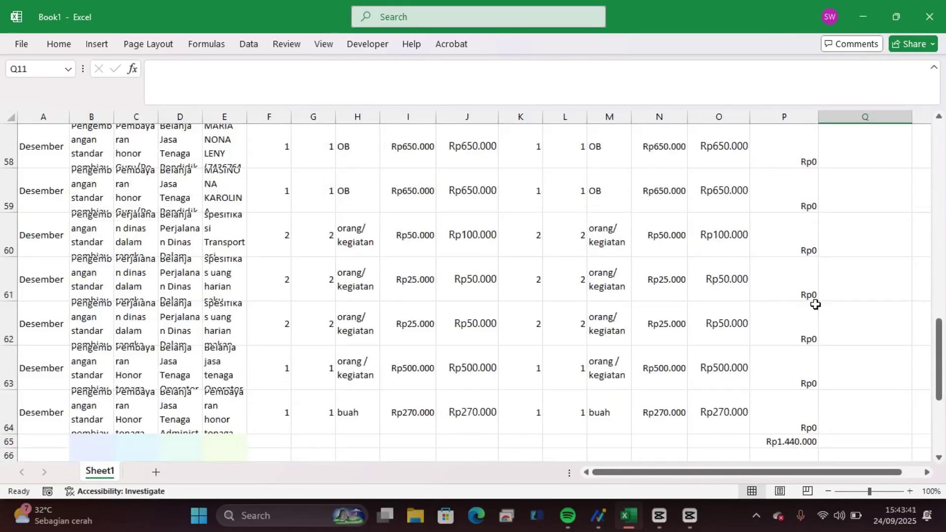
{"action": "scroll", "coordinate": [815, 305], "scroll_direction": "down", "scroll_amount": 3}
{"action": "left_click", "coordinate": [801, 310]}
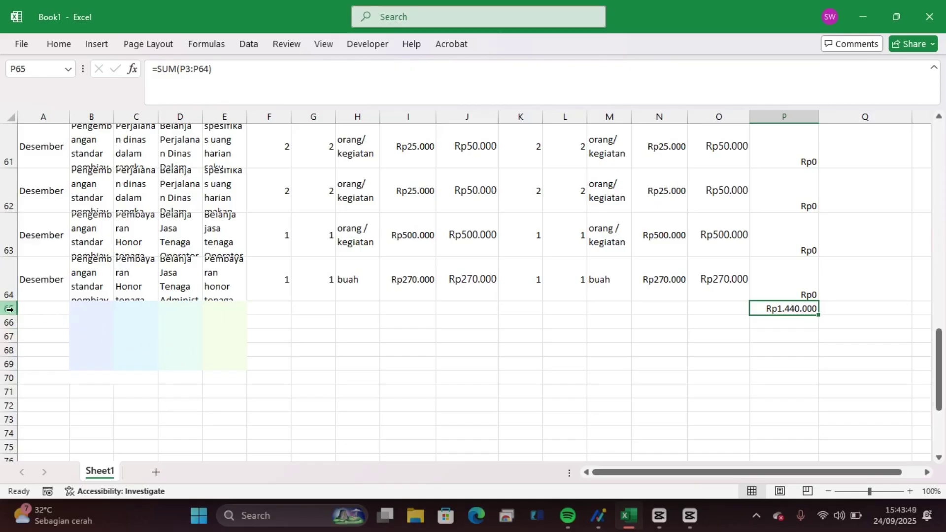
Insert an empty row above the last Juli row, at row 49.
{"action": "scroll", "coordinate": [20, 303], "scroll_direction": "up", "scroll_amount": 5}
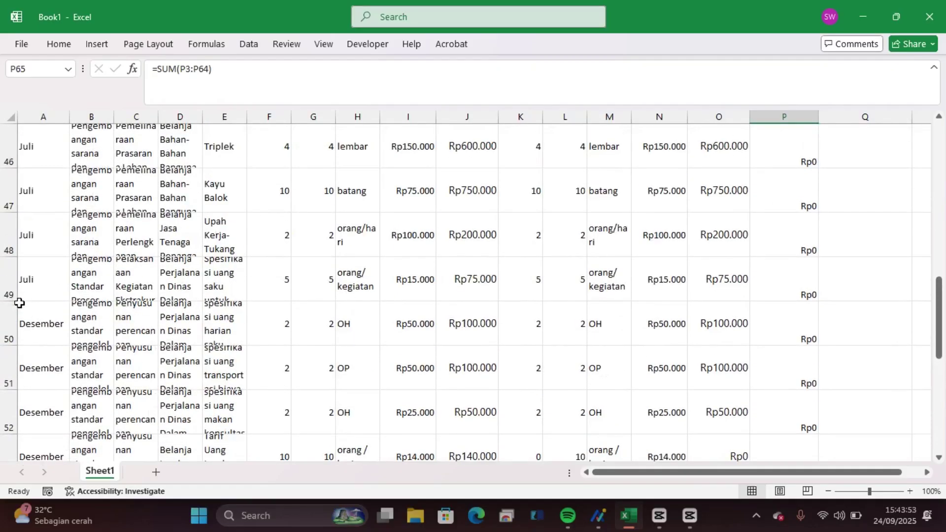
{"action": "scroll", "coordinate": [19, 303], "scroll_direction": "up", "scroll_amount": 4}
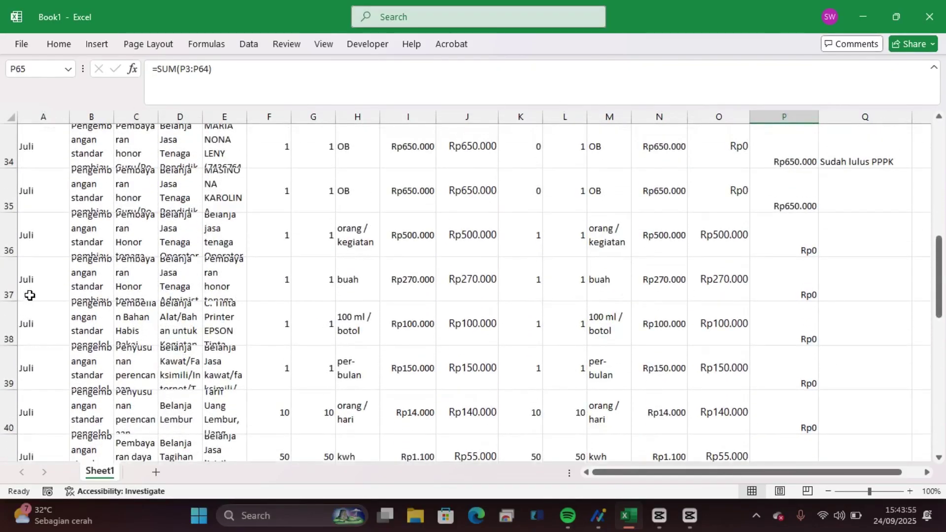
{"action": "scroll", "coordinate": [30, 295], "scroll_direction": "up", "scroll_amount": 1}
{"action": "scroll", "coordinate": [59, 316], "scroll_direction": "down", "scroll_amount": 6}
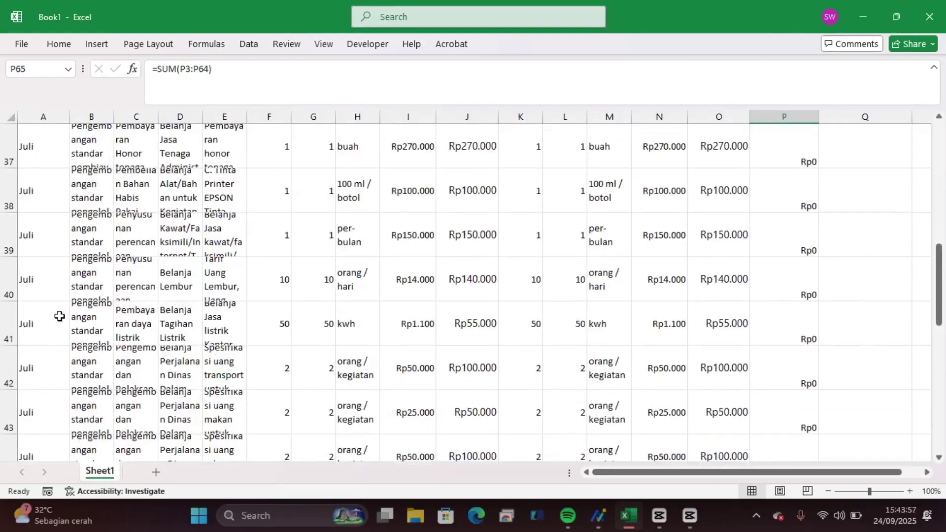
{"action": "scroll", "coordinate": [55, 319], "scroll_direction": "up", "scroll_amount": 1}
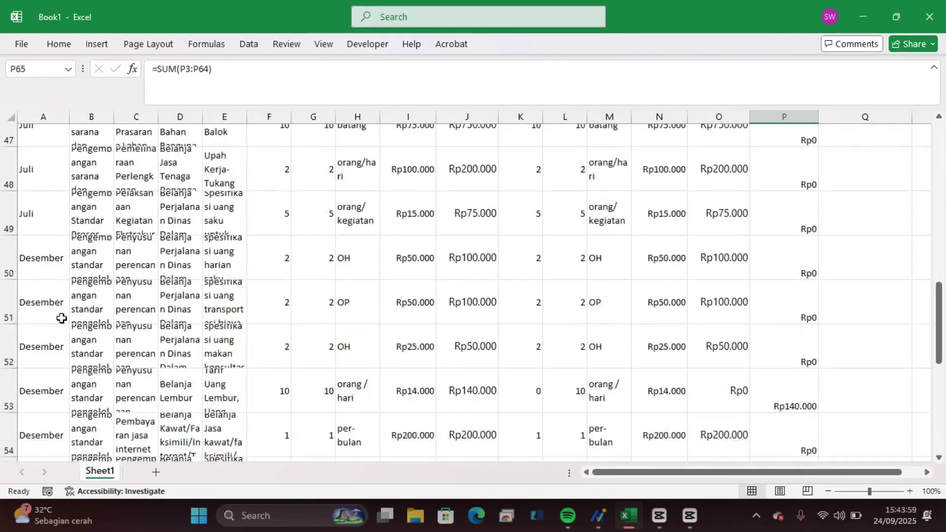
{"action": "left_click", "coordinate": [9, 279]}
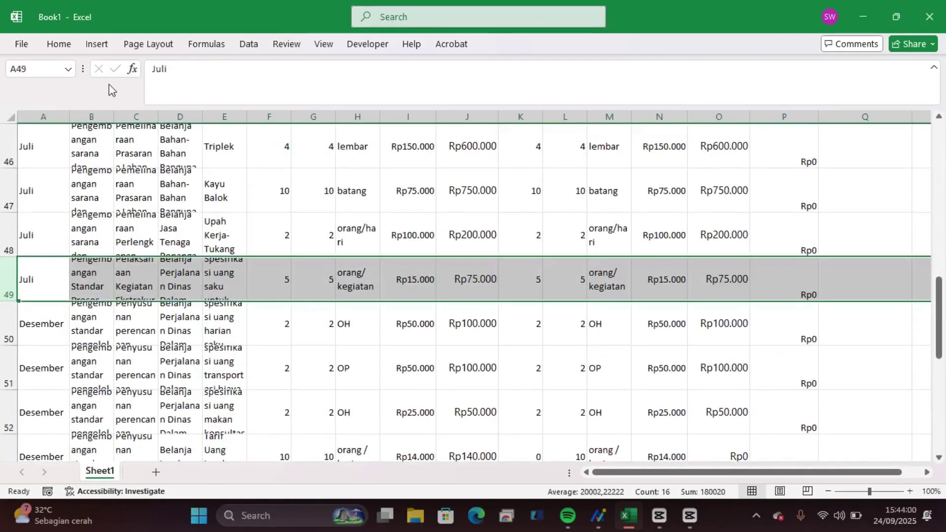
{"action": "left_click", "coordinate": [58, 44]}
{"action": "left_click", "coordinate": [672, 65]}
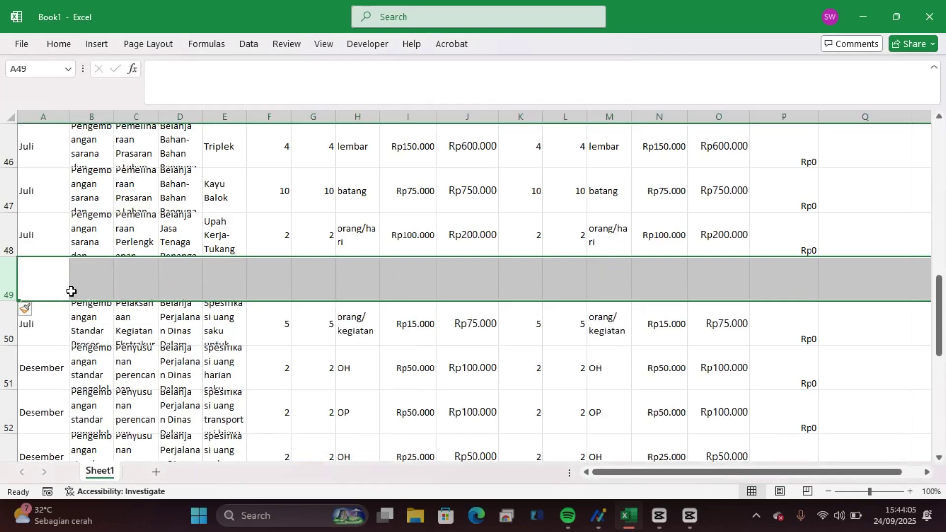
Fill the month Juli from A48 down into A49 and go through the inserted row's blank cells B49 to E49.
{"action": "left_click", "coordinate": [59, 242]}
{"action": "left_click_drag", "start_coordinate": [62, 257], "coordinate": [49, 281]}
{"action": "left_click", "coordinate": [103, 281]}
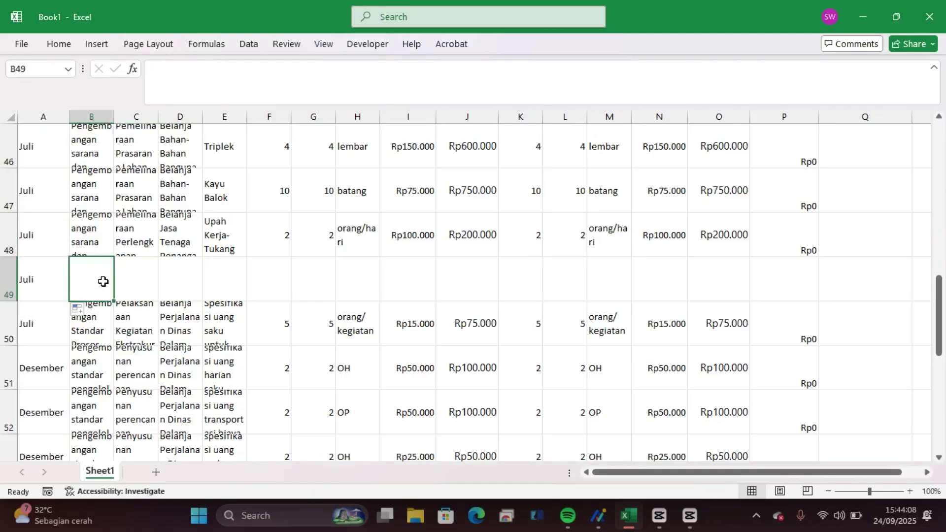
{"action": "left_click", "coordinate": [145, 284]}
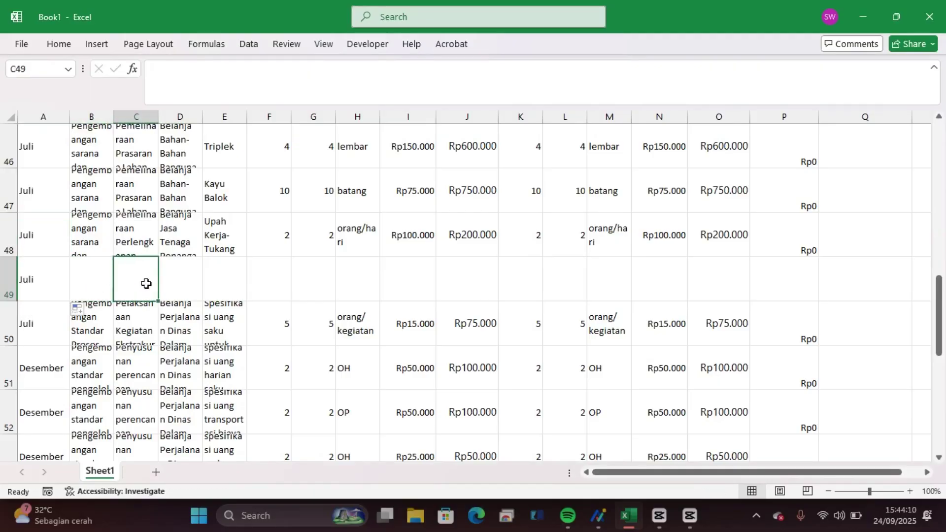
{"action": "left_click", "coordinate": [176, 283]}
{"action": "left_click", "coordinate": [220, 280]}
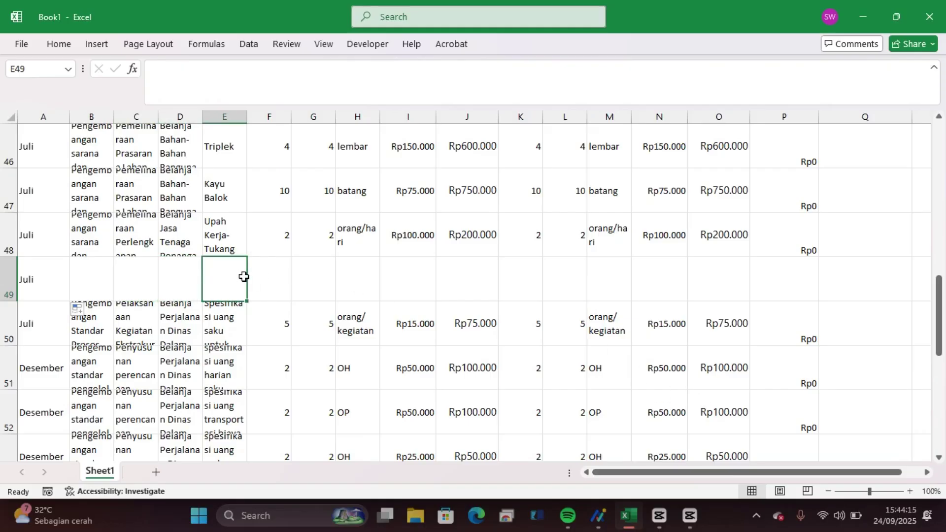
Check the BERTAMBAH/BERKURANG total formula in P66 and select the inserted row's blank cells B49:O49.
{"action": "scroll", "coordinate": [600, 329], "scroll_direction": "down", "scroll_amount": 6}
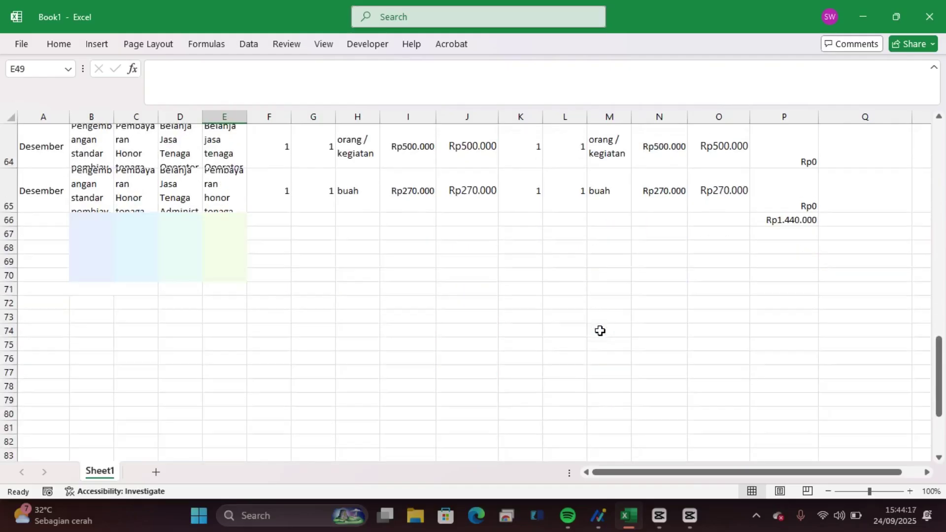
{"action": "left_click", "coordinate": [777, 223]}
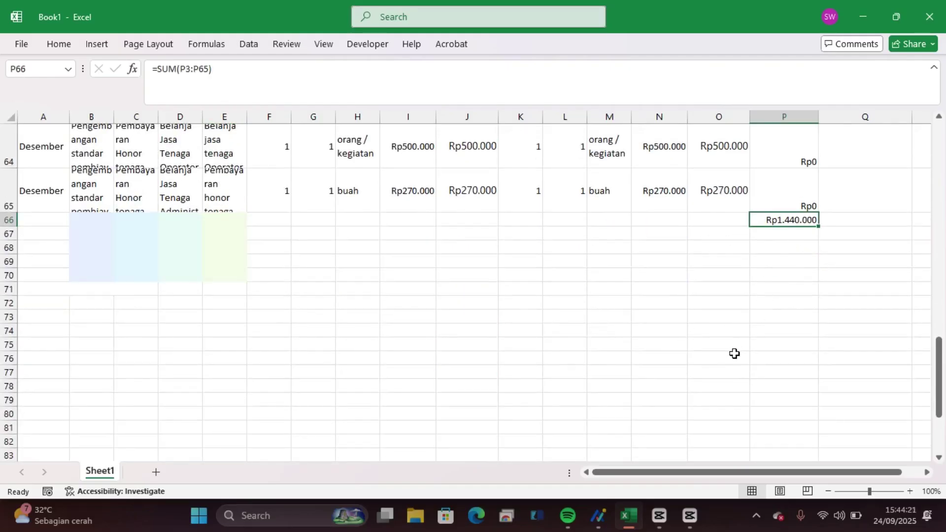
{"action": "scroll", "coordinate": [734, 354], "scroll_direction": "up", "scroll_amount": 7}
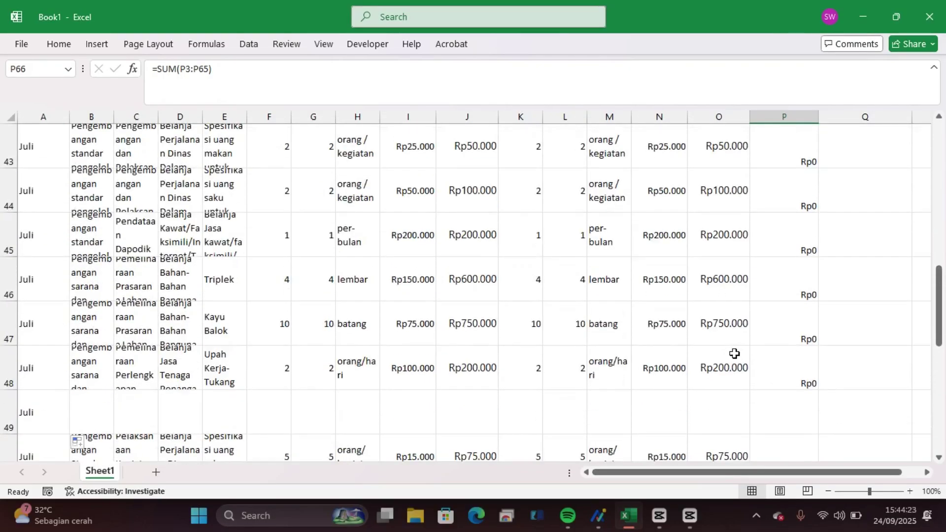
{"action": "scroll", "coordinate": [734, 354], "scroll_direction": "down", "scroll_amount": 1}
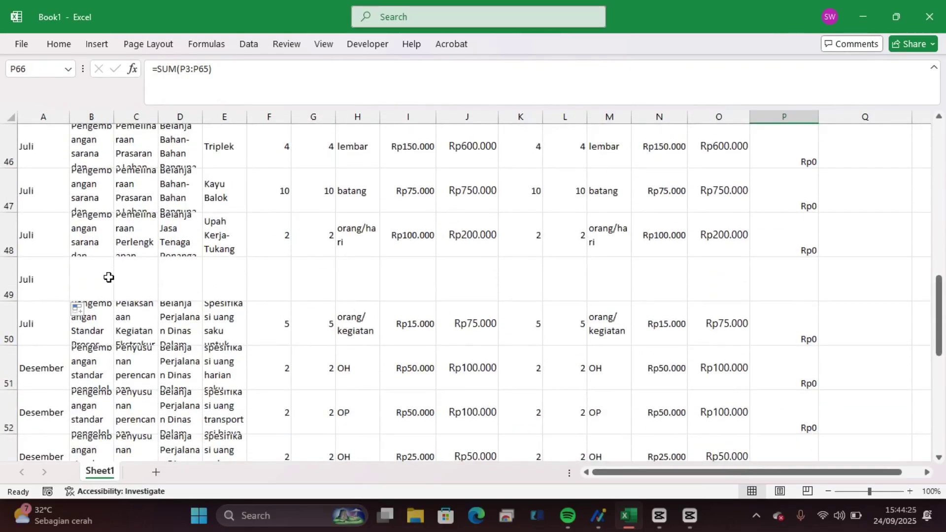
{"action": "left_click_drag", "start_coordinate": [108, 277], "coordinate": [705, 295]}
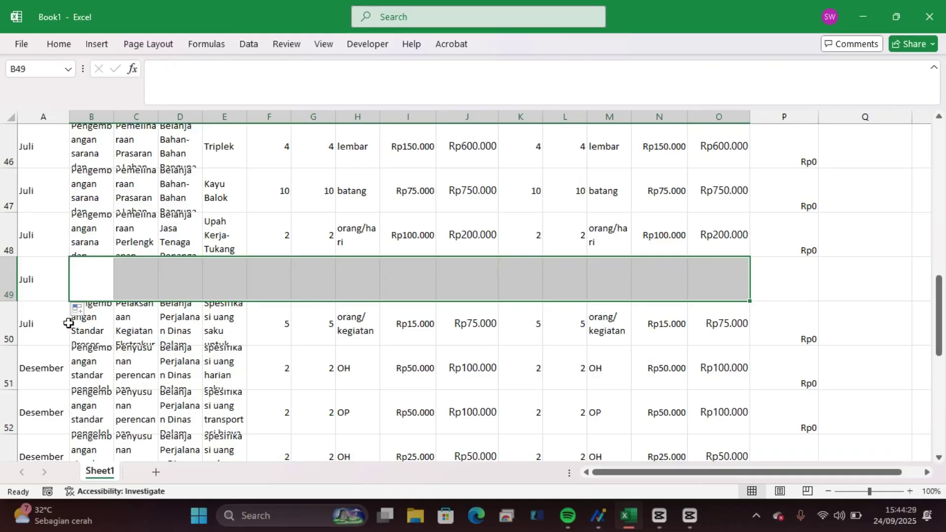
Look over the Desember, Maret and Juli rows surrounding the inserted row 49.
{"action": "scroll", "coordinate": [46, 296], "scroll_direction": "down", "scroll_amount": 2}
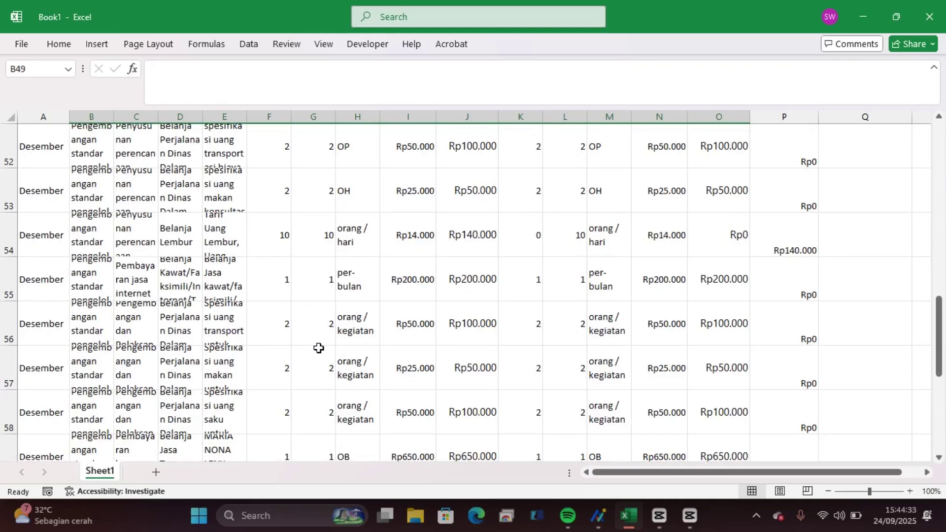
{"action": "scroll", "coordinate": [359, 376], "scroll_direction": "up", "scroll_amount": 7}
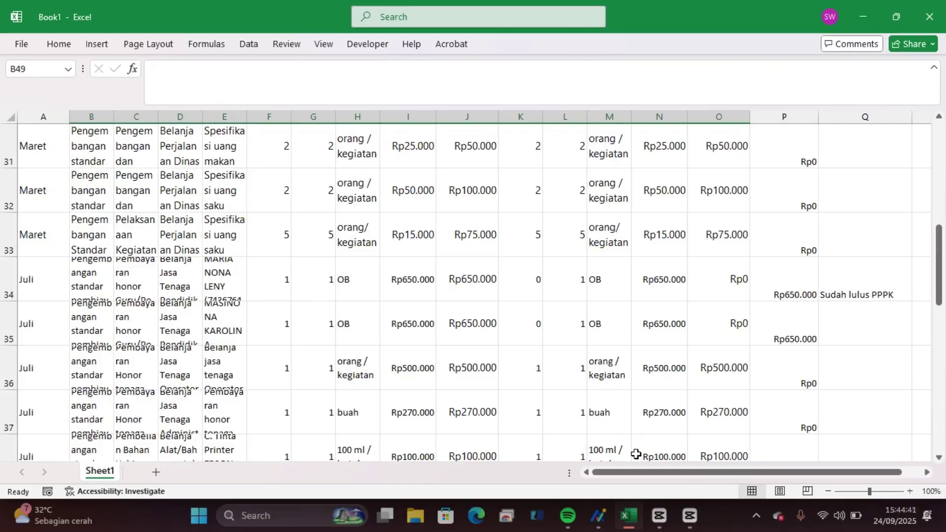
{"action": "scroll", "coordinate": [546, 374], "scroll_direction": "up", "scroll_amount": 1}
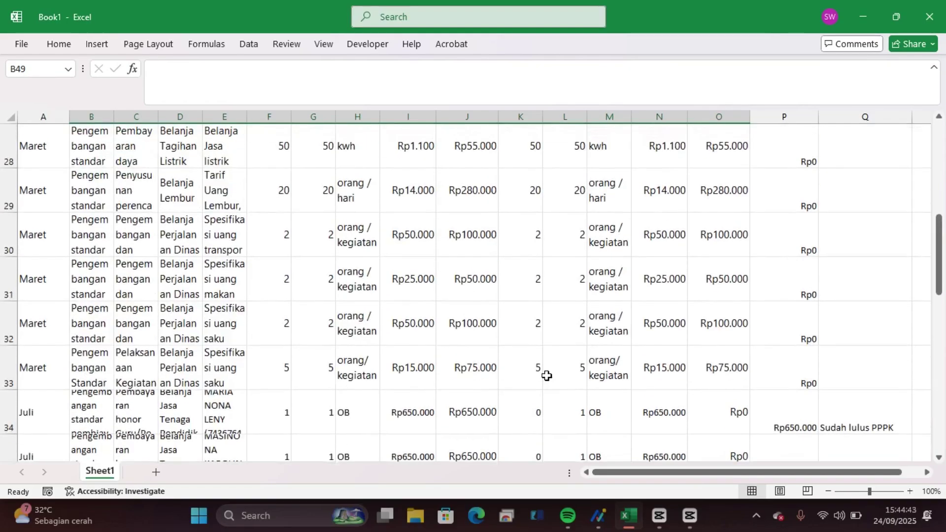
{"action": "scroll", "coordinate": [235, 397], "scroll_direction": "down", "scroll_amount": 1}
{"action": "scroll", "coordinate": [235, 397], "scroll_direction": "down", "scroll_amount": 5}
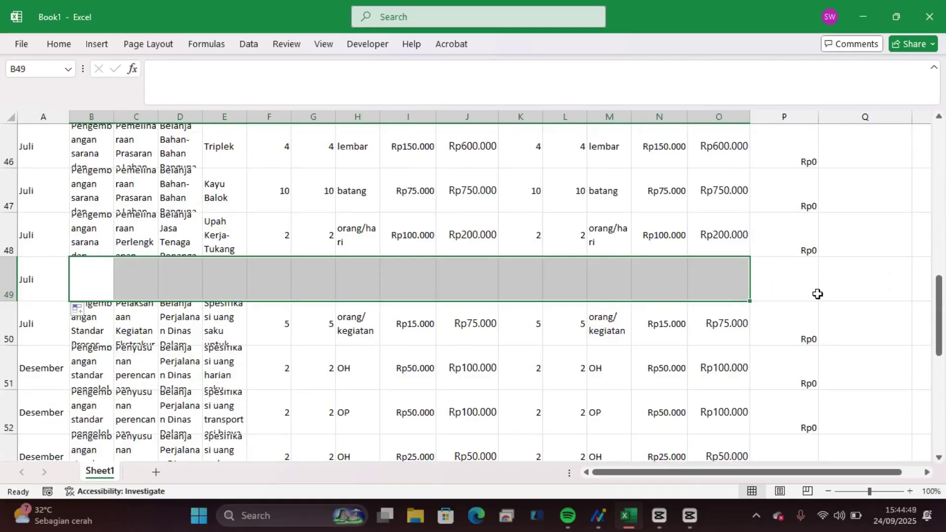
Go over the empty total, BERTAMBAH/BERKURANG and KETERANGAN cells of the inserted Juli row, O49 to Q49.
{"action": "left_click", "coordinate": [853, 292]}
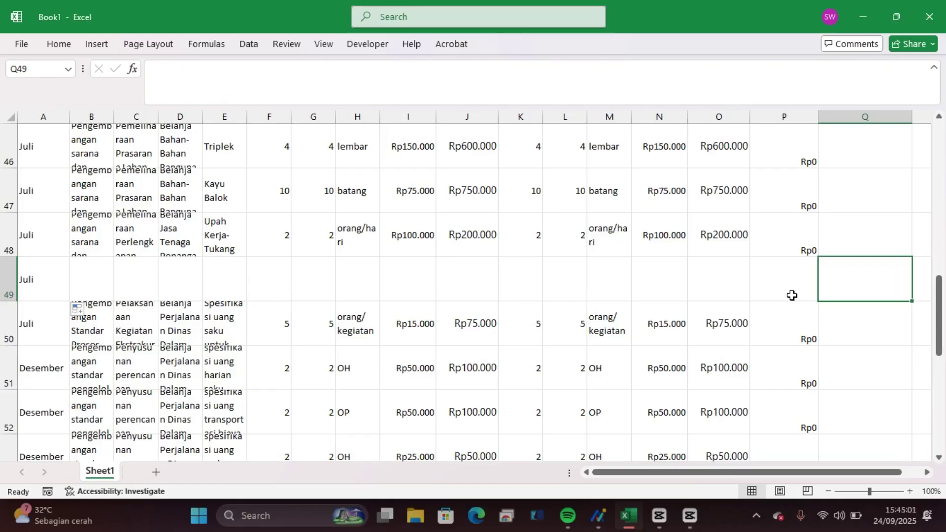
{"action": "left_click", "coordinate": [810, 280]}
{"action": "left_click", "coordinate": [833, 279]}
{"action": "left_click", "coordinate": [780, 289]}
{"action": "left_click", "coordinate": [732, 295]}
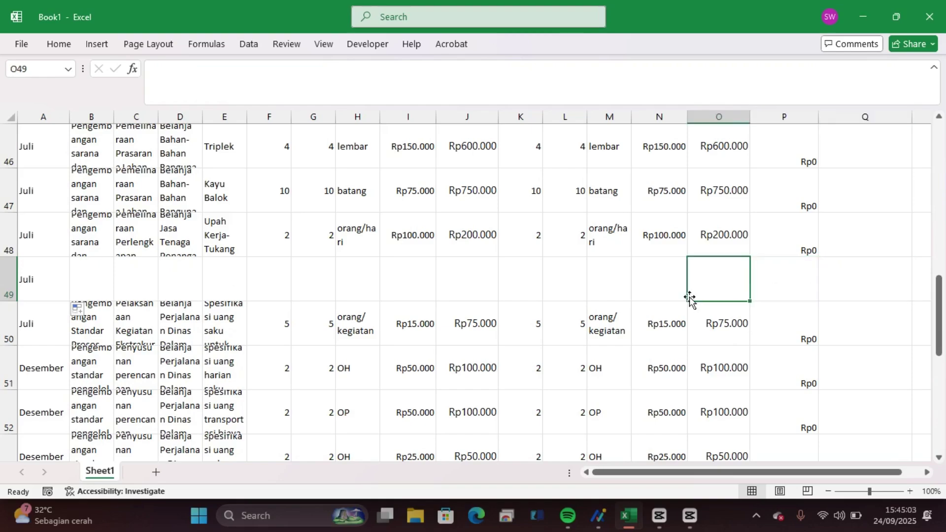
{"action": "left_click", "coordinate": [843, 279]}
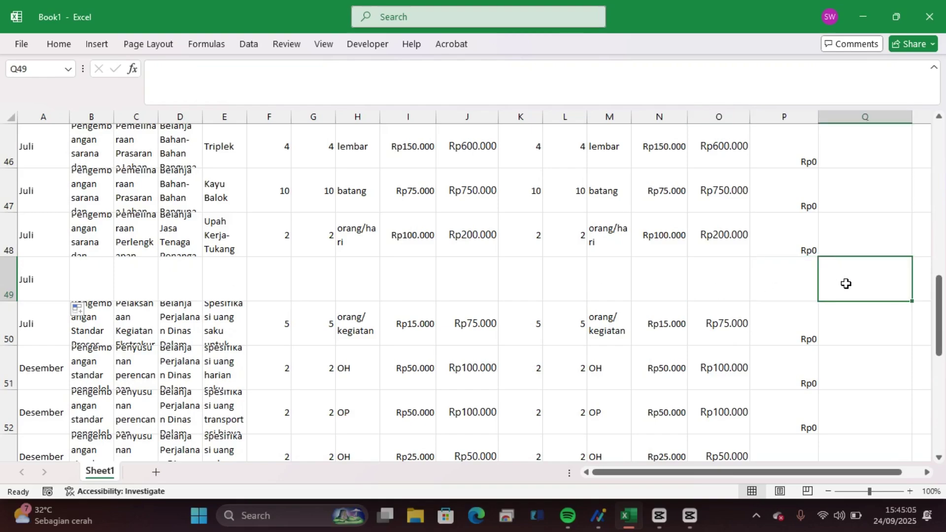
{"action": "double_click", "coordinate": [849, 283]}
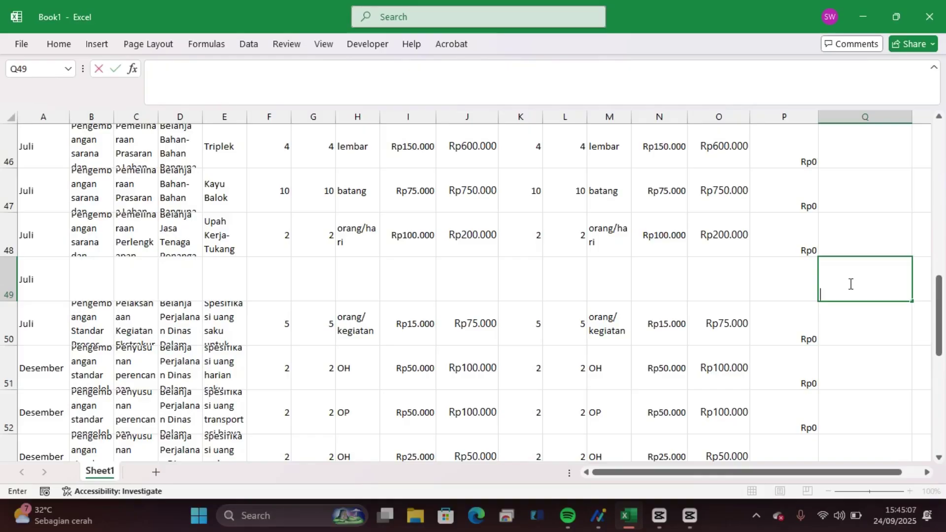
{"action": "left_click", "coordinate": [843, 335]}
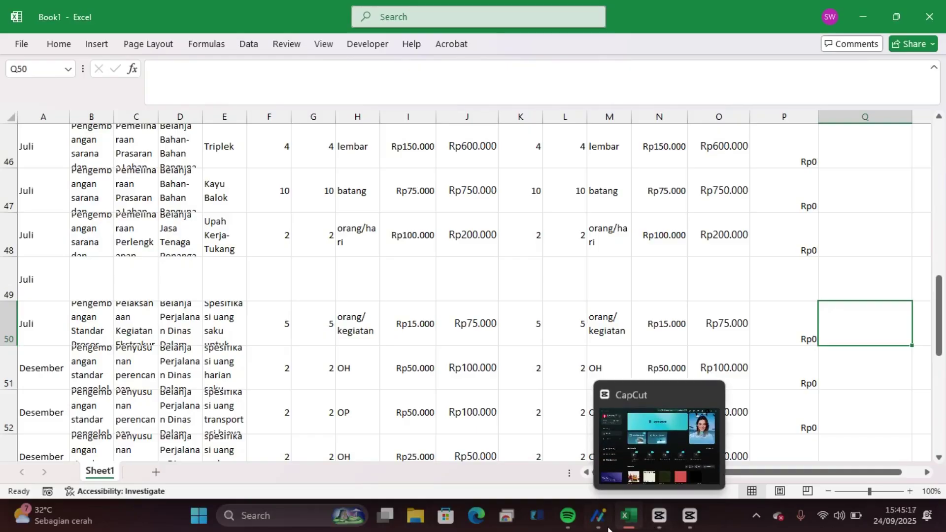
Open the workbook "Rancangan Perubahan BOS_SDN WEGOK.xlsx" from the Documents folder in File Explorer.
{"action": "left_click", "coordinate": [416, 526]}
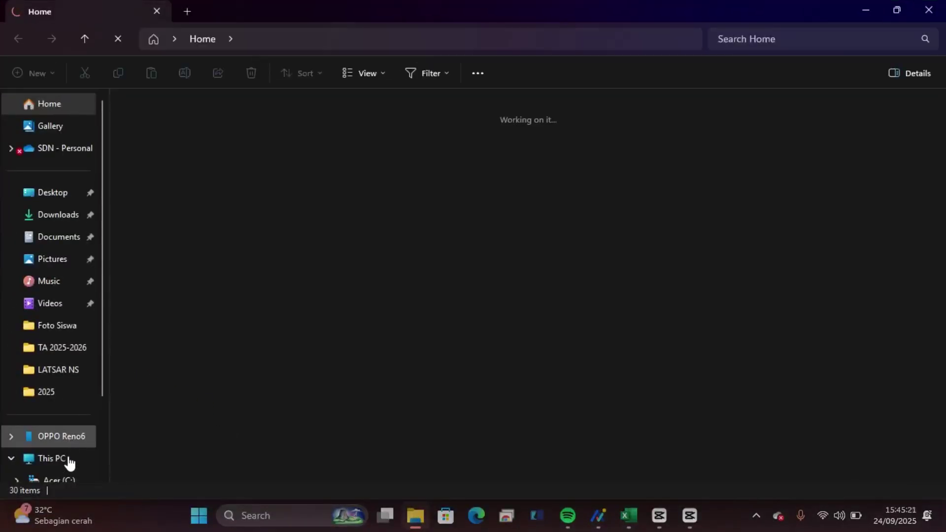
{"action": "left_click", "coordinate": [68, 246]}
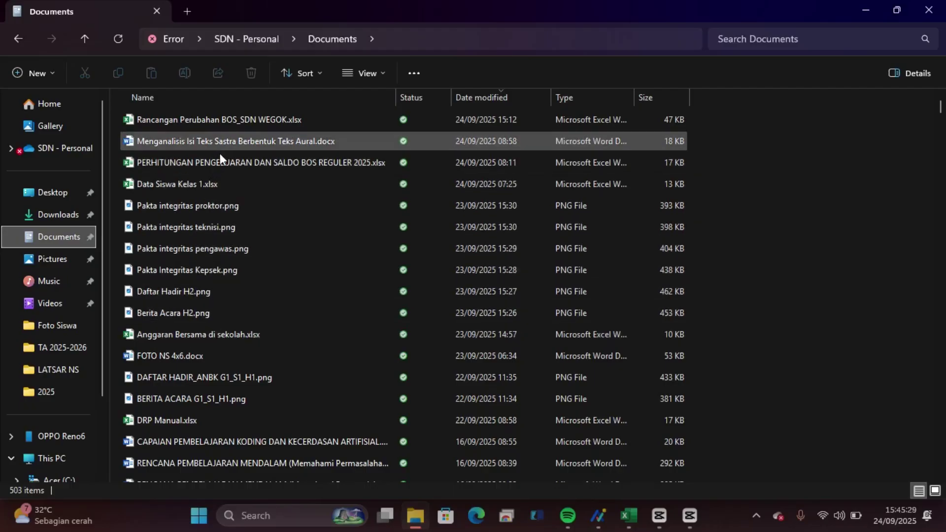
{"action": "left_click", "coordinate": [221, 120]}
{"action": "double_click", "coordinate": [222, 119]}
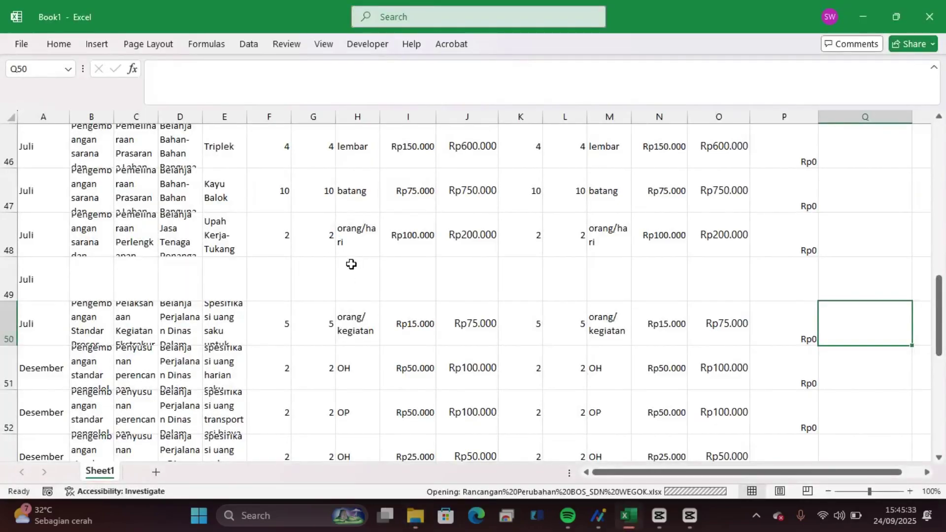
Examine the Bertambah/Berkurang and Keterangan columns beside the Juli and Agustus rows of Proses Perubahan RKAS, including the Kursi Kerja item in E164.
{"action": "scroll", "coordinate": [352, 295], "scroll_direction": "up", "scroll_amount": 10}
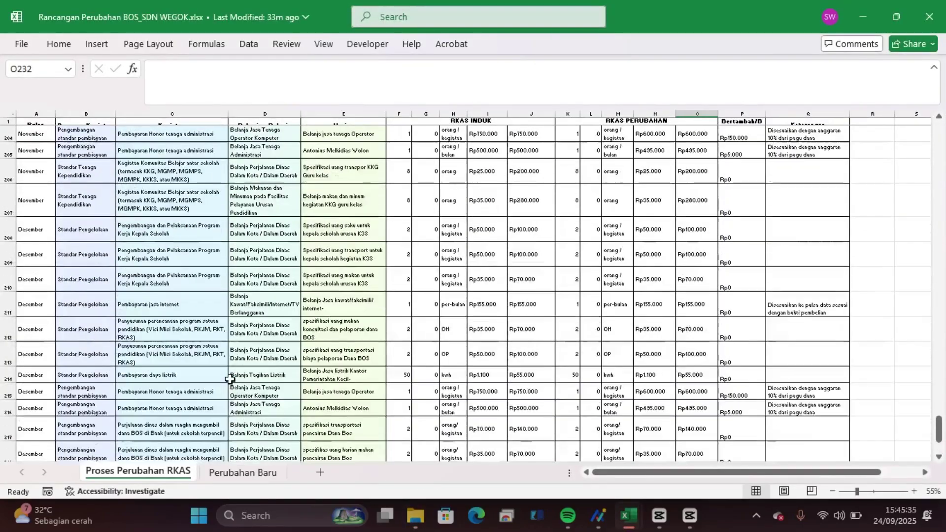
{"action": "scroll", "coordinate": [360, 319], "scroll_direction": "up", "scroll_amount": 18}
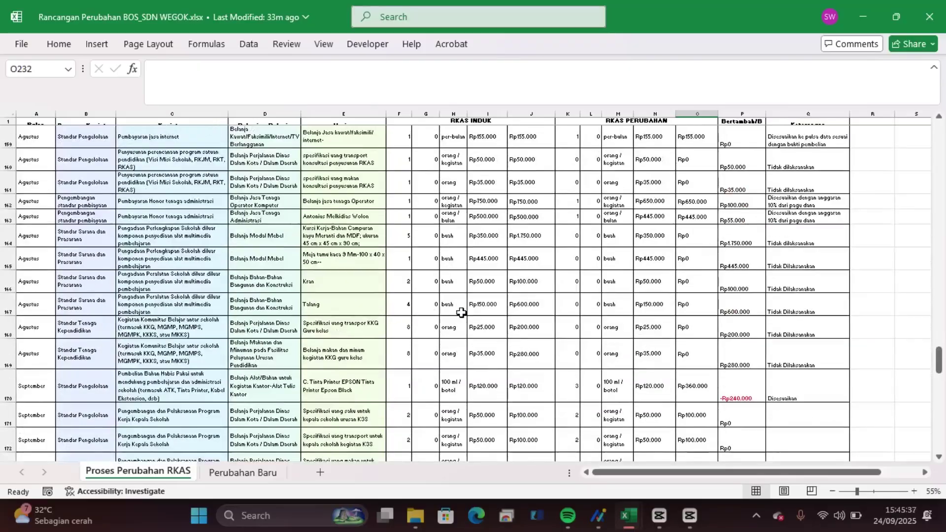
{"action": "scroll", "coordinate": [510, 319], "scroll_direction": "up", "scroll_amount": 5}
{"action": "scroll", "coordinate": [512, 318], "scroll_direction": "down", "scroll_amount": 4}
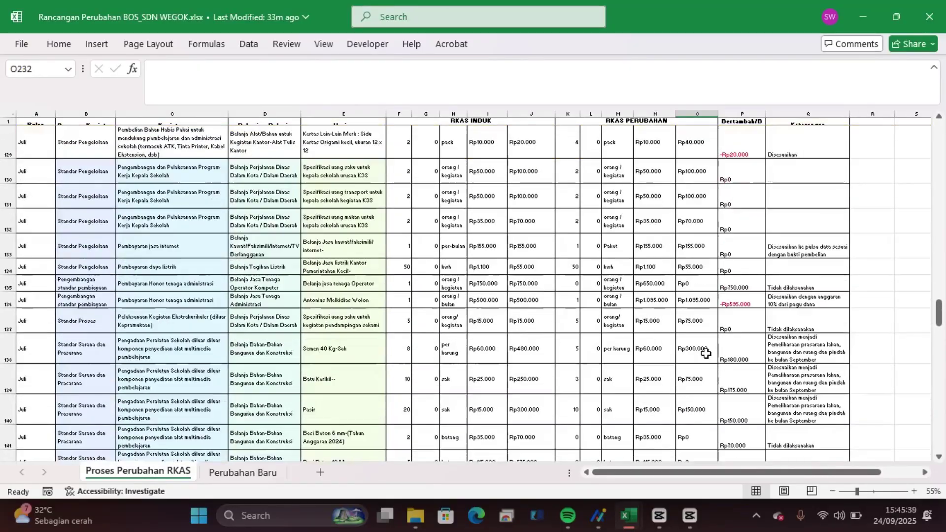
{"action": "scroll", "coordinate": [739, 354], "scroll_direction": "up", "scroll_amount": 2}
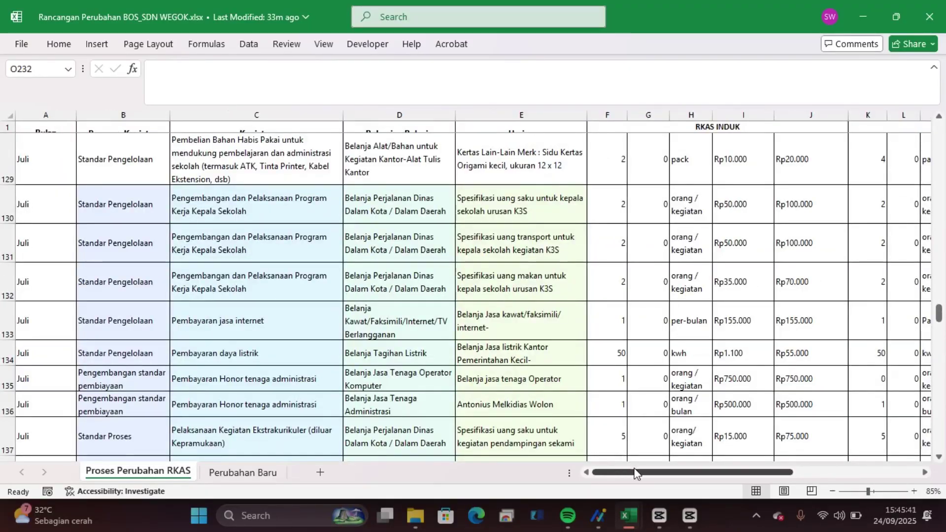
{"action": "left_click_drag", "start_coordinate": [633, 472], "coordinate": [672, 459]}
{"action": "scroll", "coordinate": [696, 417], "scroll_direction": "down", "scroll_amount": 5}
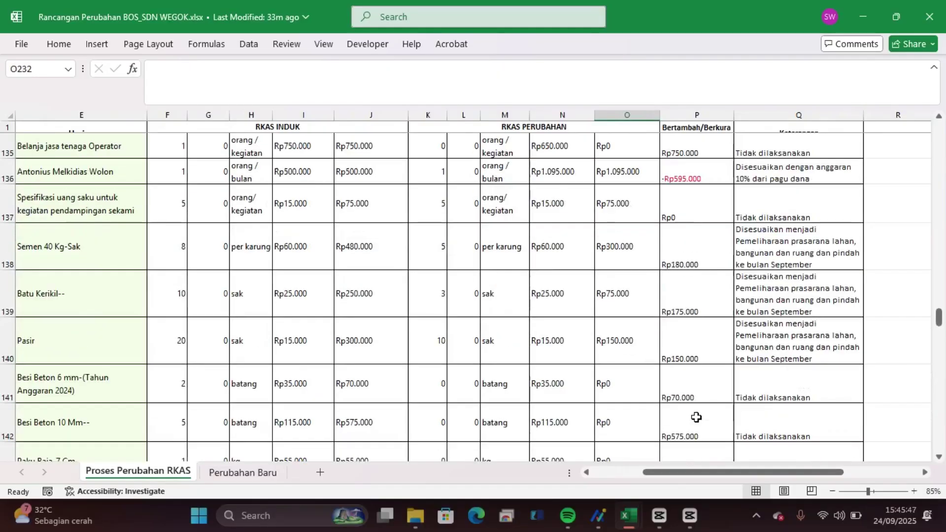
{"action": "scroll", "coordinate": [695, 417], "scroll_direction": "down", "scroll_amount": 5}
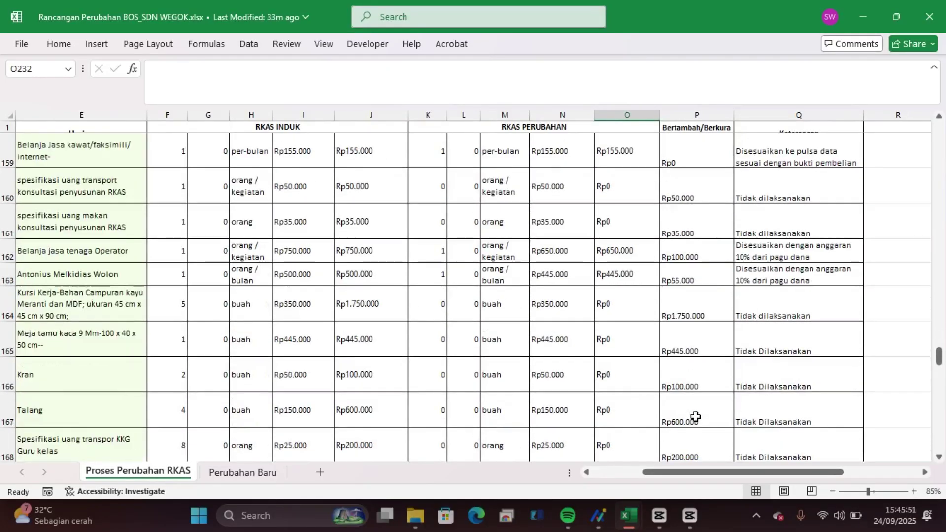
{"action": "left_click", "coordinate": [88, 309]}
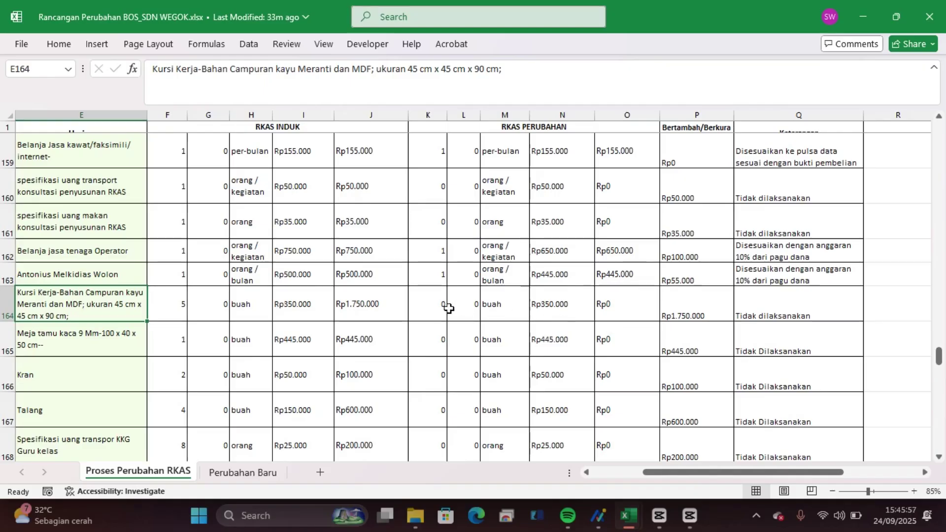
Check the difference formula in P164 of Proses Perubahan RKAS and the Bertambah/Berkurang column total in P223.
{"action": "left_click", "coordinate": [674, 318]}
{"action": "scroll", "coordinate": [685, 314], "scroll_direction": "down", "scroll_amount": 10}
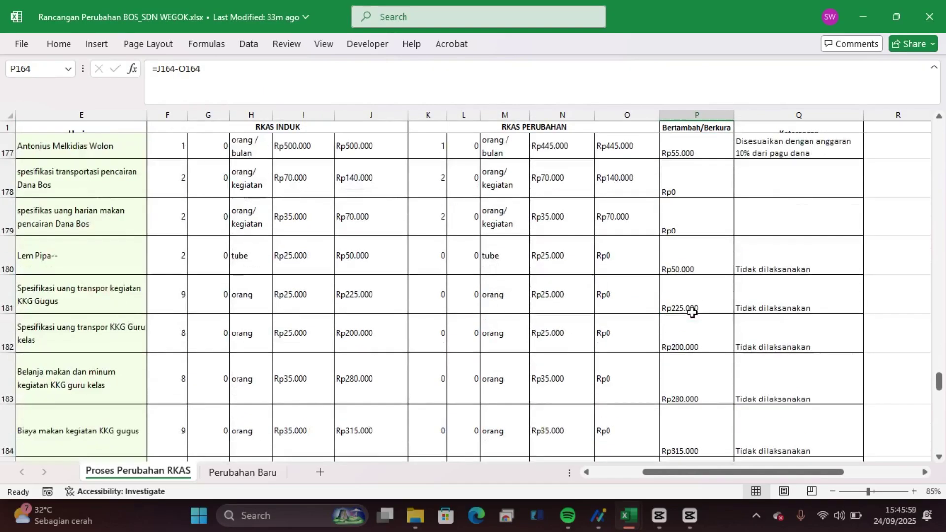
{"action": "scroll", "coordinate": [692, 313], "scroll_direction": "down", "scroll_amount": 11}
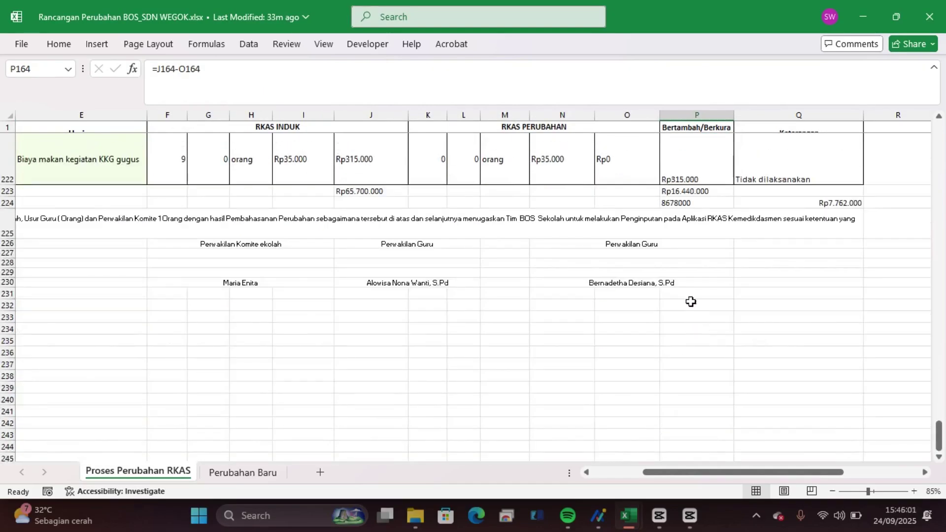
{"action": "scroll", "coordinate": [689, 291], "scroll_direction": "up", "scroll_amount": 1}
{"action": "left_click", "coordinate": [690, 323]}
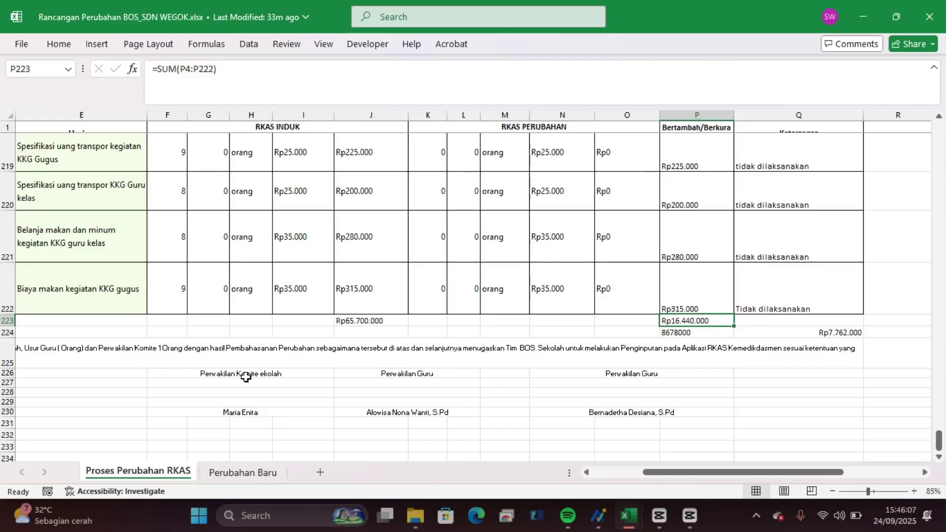
Look through the Perubahan Baru sheet's RKAS PERUBAHAN items, from the Juli rows to the last months and back to the headers.
{"action": "left_click", "coordinate": [248, 475]}
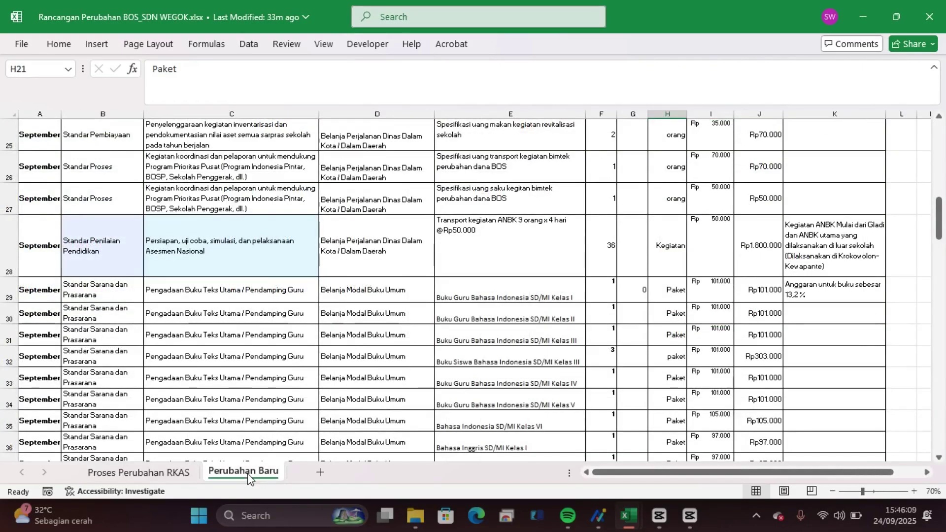
{"action": "scroll", "coordinate": [244, 382], "scroll_direction": "up", "scroll_amount": 8}
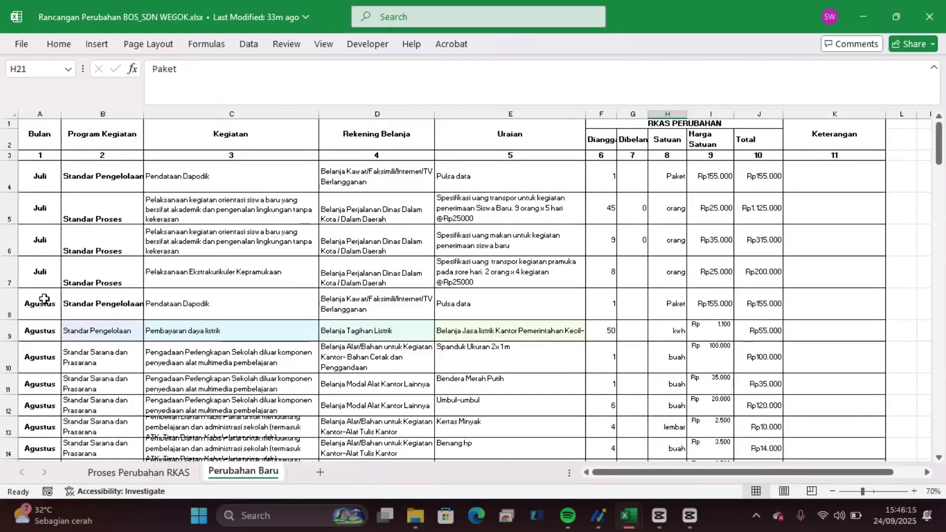
{"action": "scroll", "coordinate": [41, 296], "scroll_direction": "down", "scroll_amount": 15}
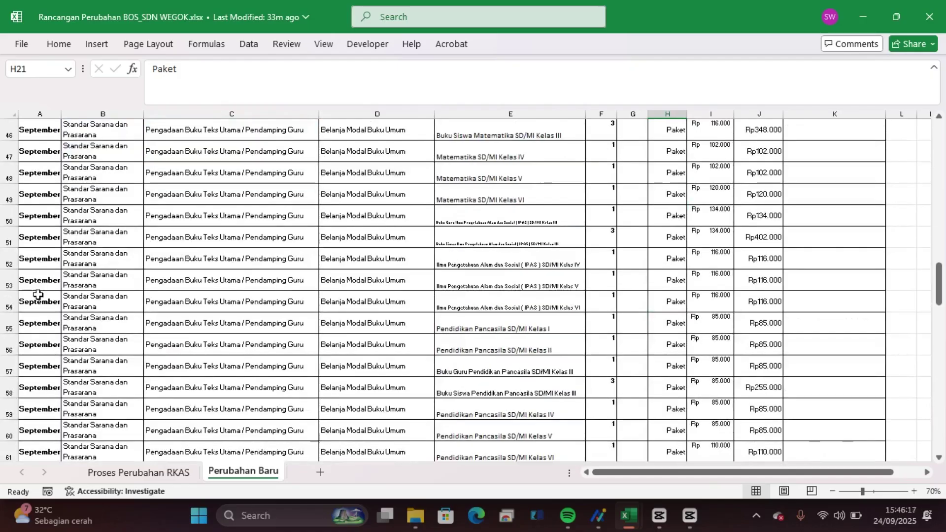
{"action": "scroll", "coordinate": [38, 294], "scroll_direction": "down", "scroll_amount": 14}
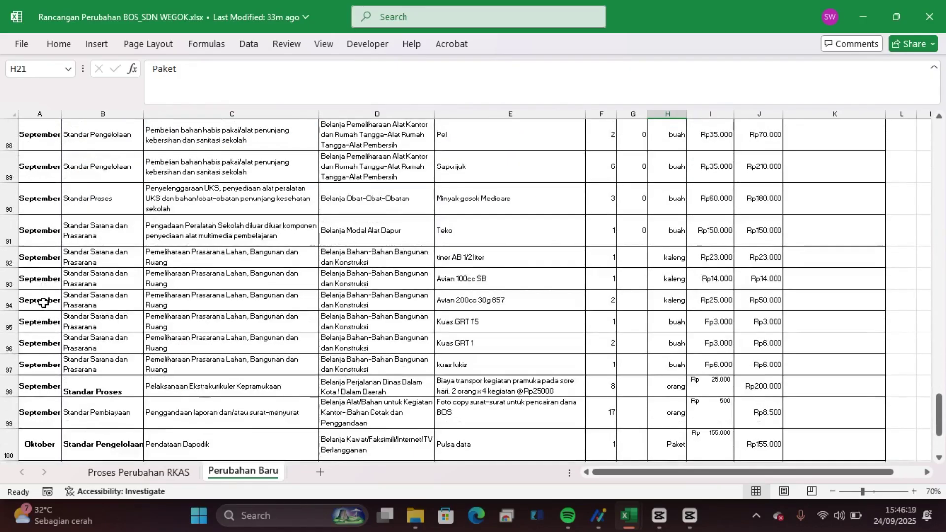
{"action": "scroll", "coordinate": [43, 303], "scroll_direction": "down", "scroll_amount": 3}
{"action": "scroll", "coordinate": [43, 303], "scroll_direction": "up", "scroll_amount": 20}
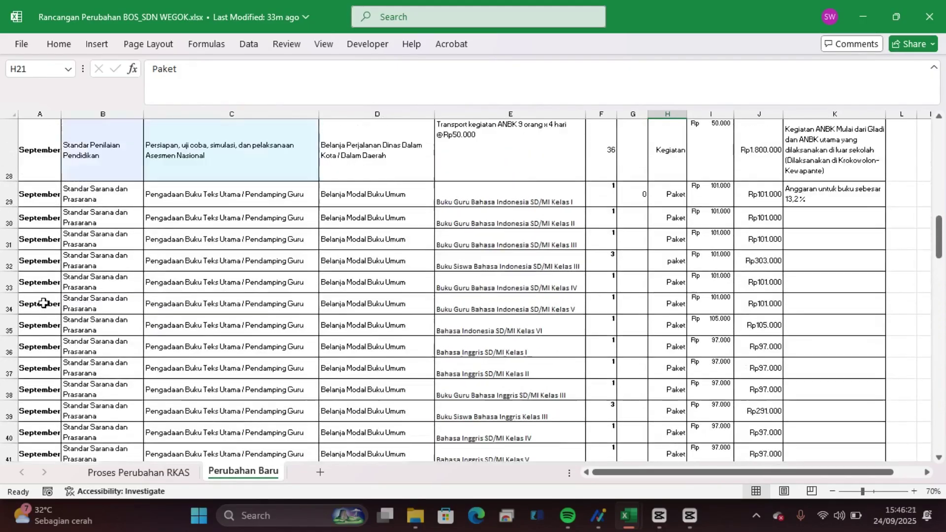
{"action": "scroll", "coordinate": [44, 302], "scroll_direction": "up", "scroll_amount": 9}
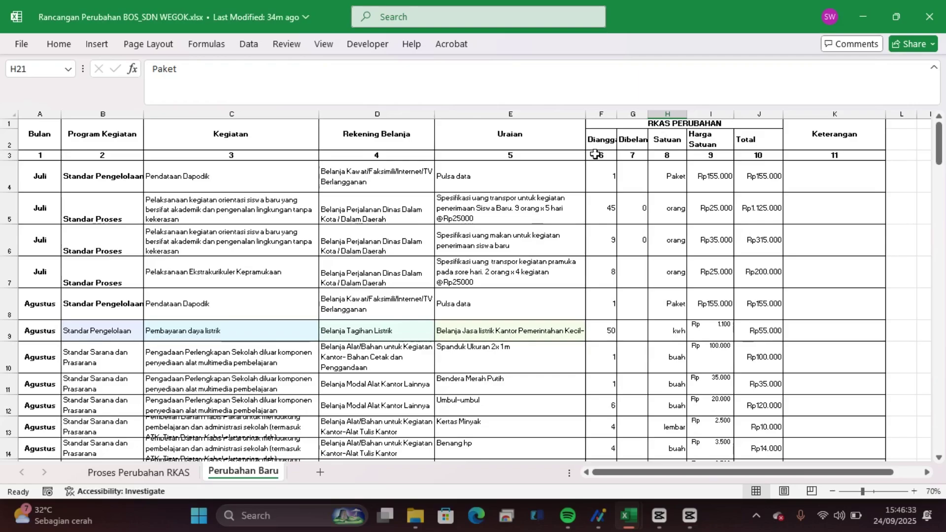
Examine the end of the Perubahan Baru list, including the November and Desember rows and the empty area below them.
{"action": "left_click", "coordinate": [163, 474]}
{"action": "scroll", "coordinate": [708, 269], "scroll_direction": "down", "scroll_amount": 20}
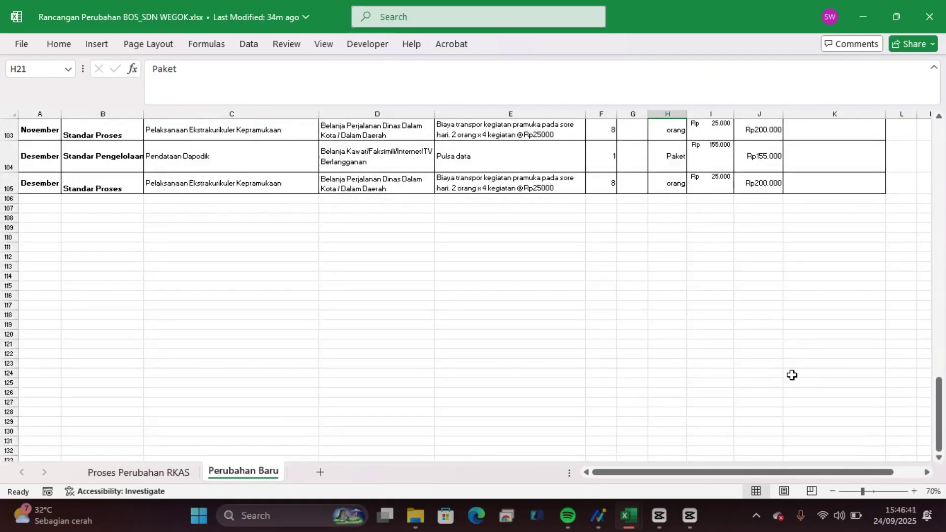
{"action": "left_click", "coordinate": [704, 247]}
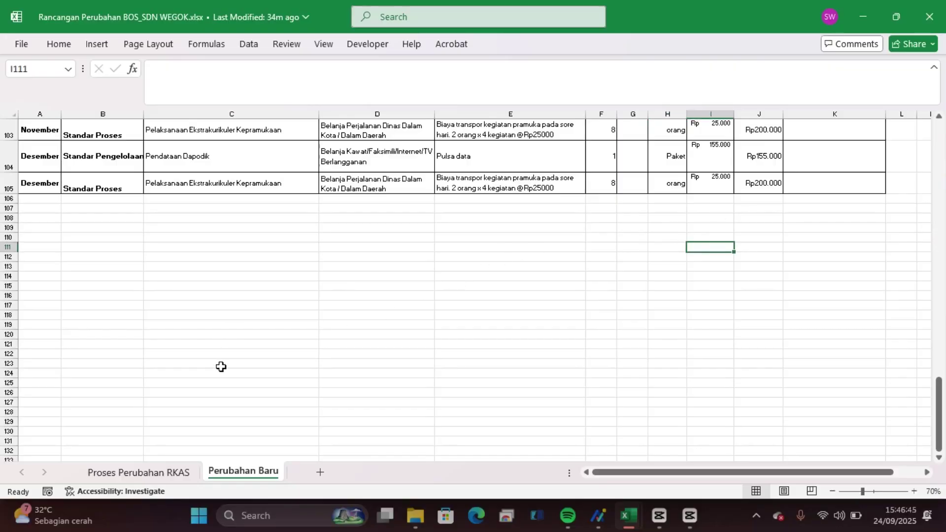
{"action": "scroll", "coordinate": [258, 411], "scroll_direction": "up", "scroll_amount": 5}
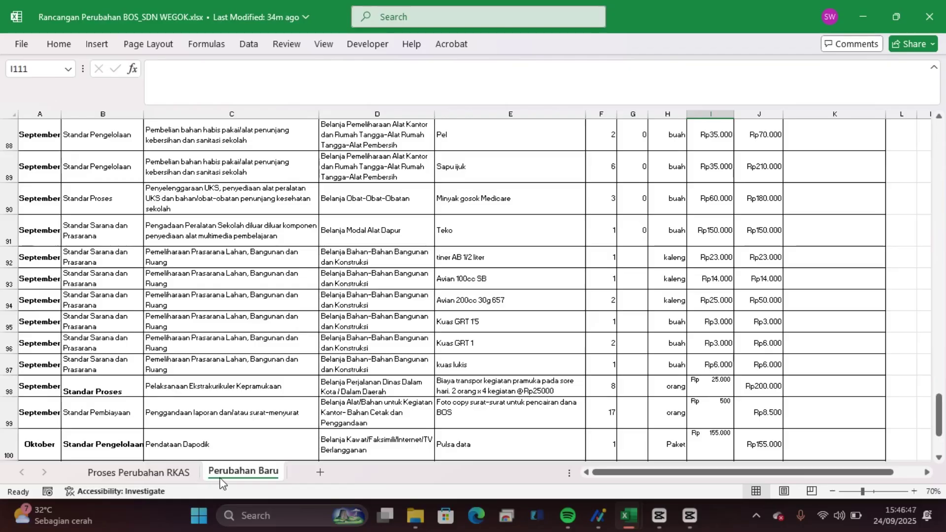
Compare the Proses Perubahan RKAS sheet with the September book purchase rows of Perubahan Baru.
{"action": "left_click", "coordinate": [196, 474]}
{"action": "left_click", "coordinate": [234, 473]}
{"action": "left_click", "coordinate": [181, 476]}
{"action": "scroll", "coordinate": [509, 282], "scroll_direction": "up", "scroll_amount": 3}
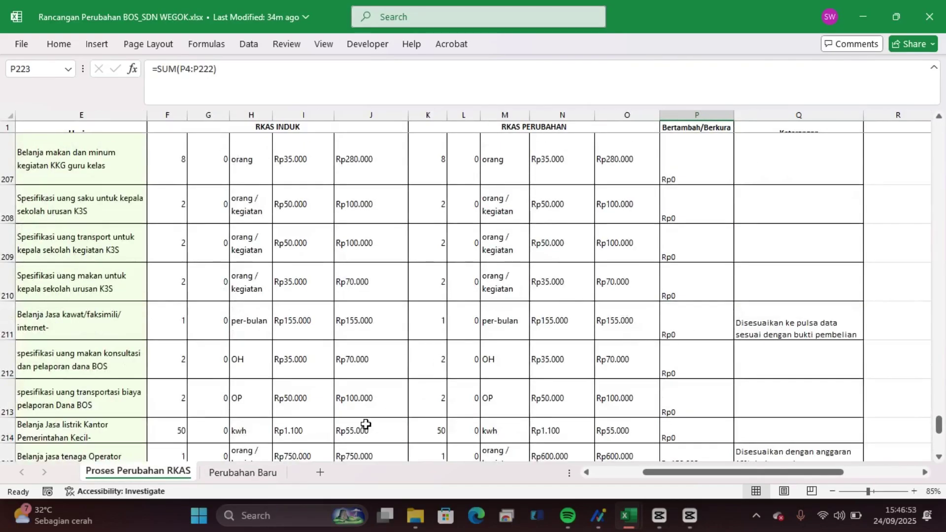
{"action": "left_click", "coordinate": [246, 472]}
{"action": "scroll", "coordinate": [545, 247], "scroll_direction": "up", "scroll_amount": 10}
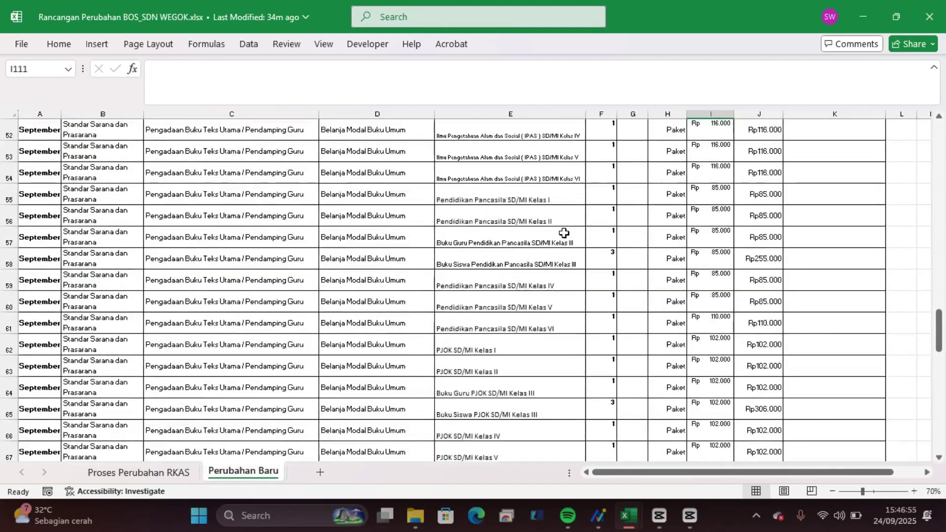
{"action": "scroll", "coordinate": [563, 232], "scroll_direction": "up", "scroll_amount": 4}
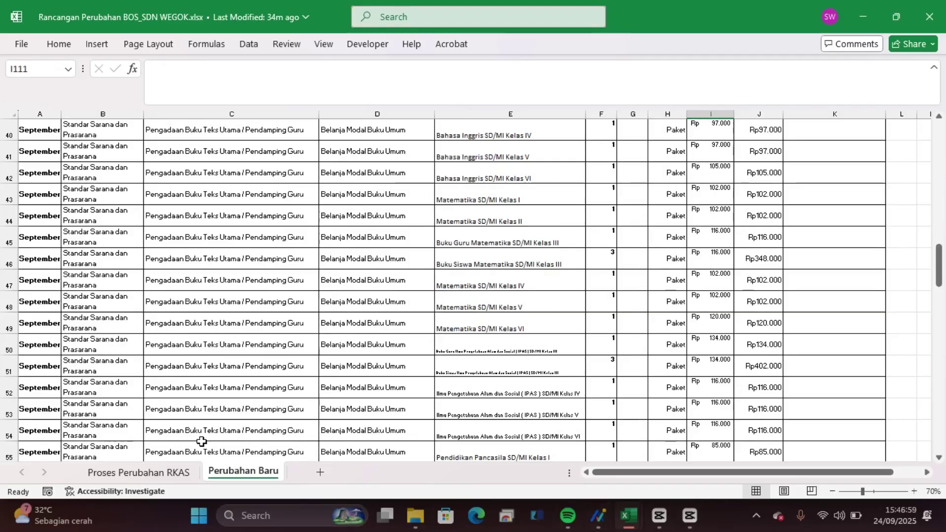
Return to Proses Perubahan RKAS and find the item rows whose Keterangan moves them to September, starting at row 138.
{"action": "left_click", "coordinate": [155, 472]}
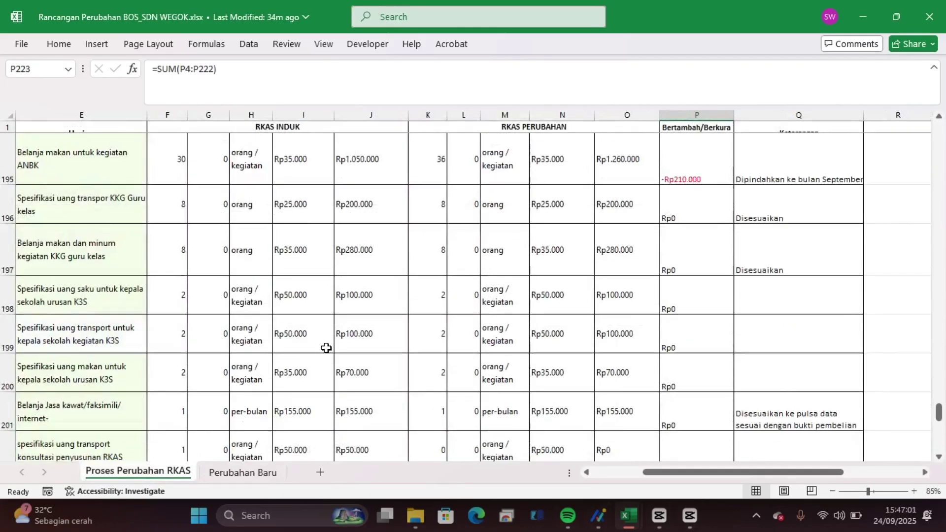
{"action": "scroll", "coordinate": [326, 348], "scroll_direction": "down", "scroll_amount": 3}
{"action": "scroll", "coordinate": [326, 347], "scroll_direction": "up", "scroll_amount": 3}
{"action": "scroll", "coordinate": [326, 347], "scroll_direction": "up", "scroll_amount": 8}
{"action": "scroll", "coordinate": [386, 358], "scroll_direction": "down", "scroll_amount": 10}
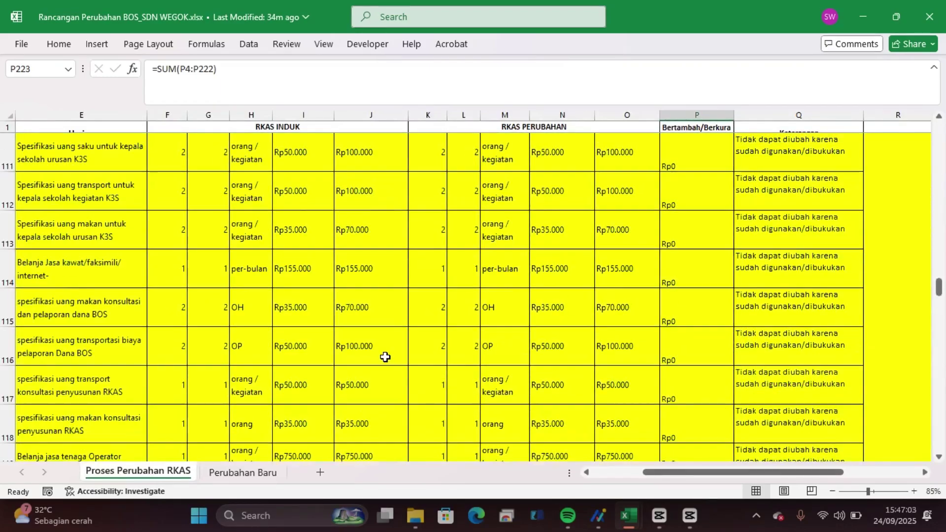
{"action": "scroll", "coordinate": [271, 337], "scroll_direction": "up", "scroll_amount": 1}
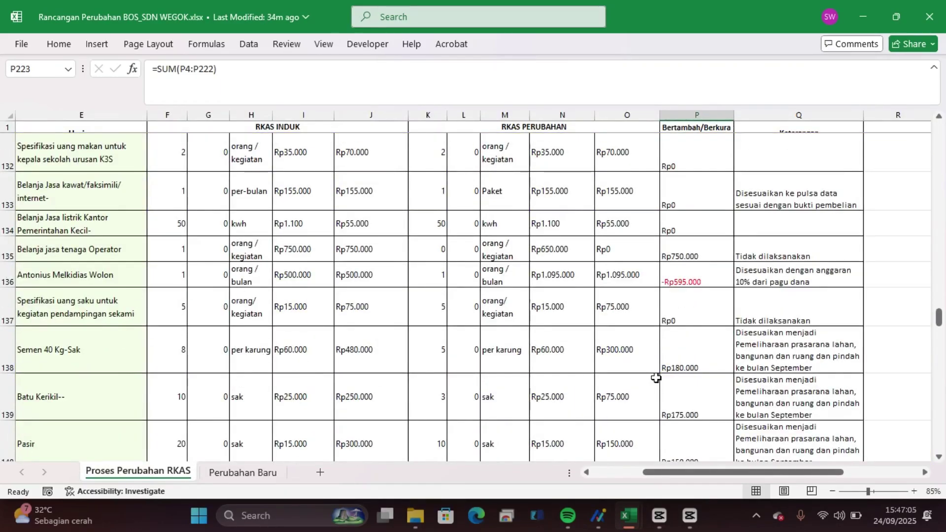
Examine the Juli rows for Semen 40 Kg-Sak and Batu Kerikil, from their program columns to the RKAS INDUK unit in H139.
{"action": "left_click", "coordinate": [8, 347]}
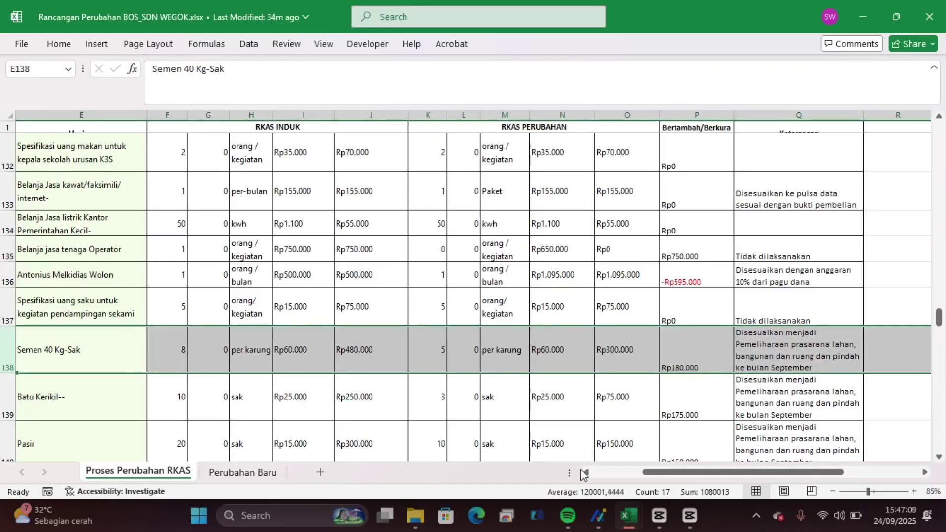
{"action": "left_click_drag", "start_coordinate": [682, 475], "coordinate": [599, 473]}
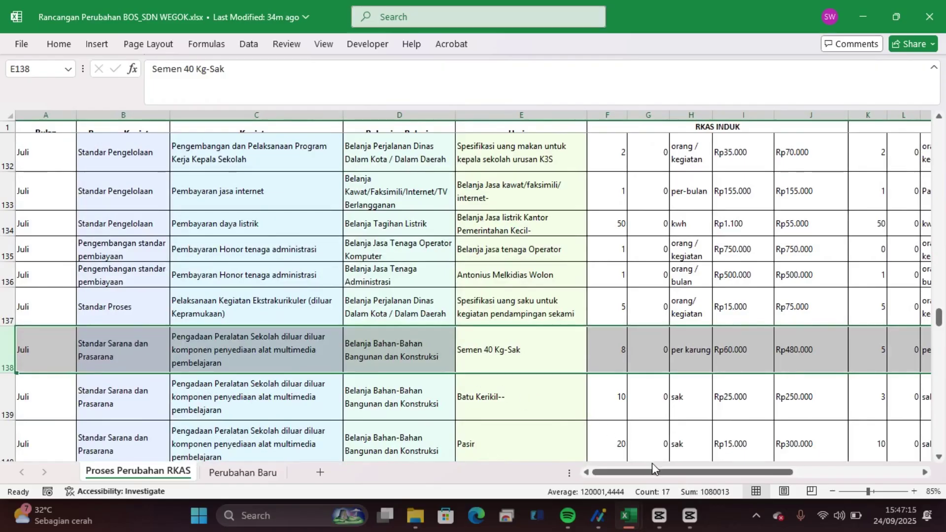
{"action": "left_click", "coordinate": [534, 405]}
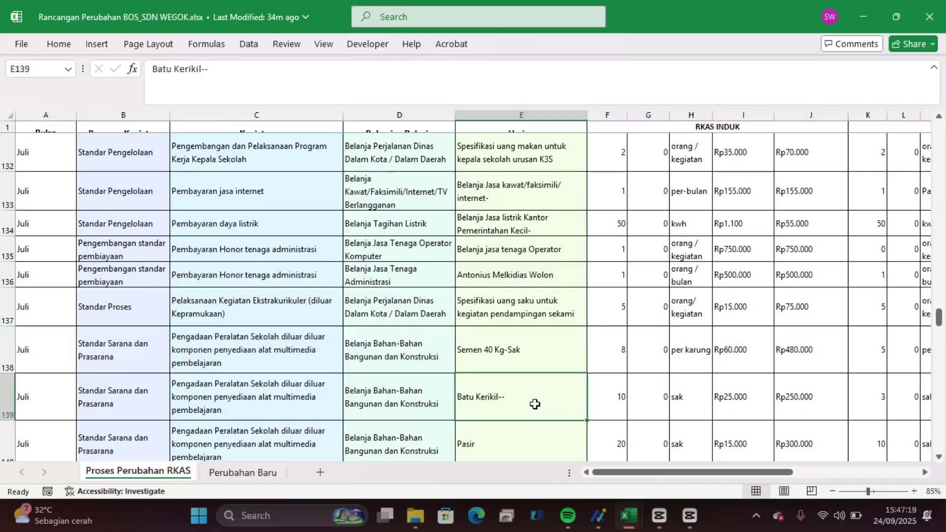
{"action": "left_click", "coordinate": [666, 400]}
{"action": "left_click", "coordinate": [684, 400]}
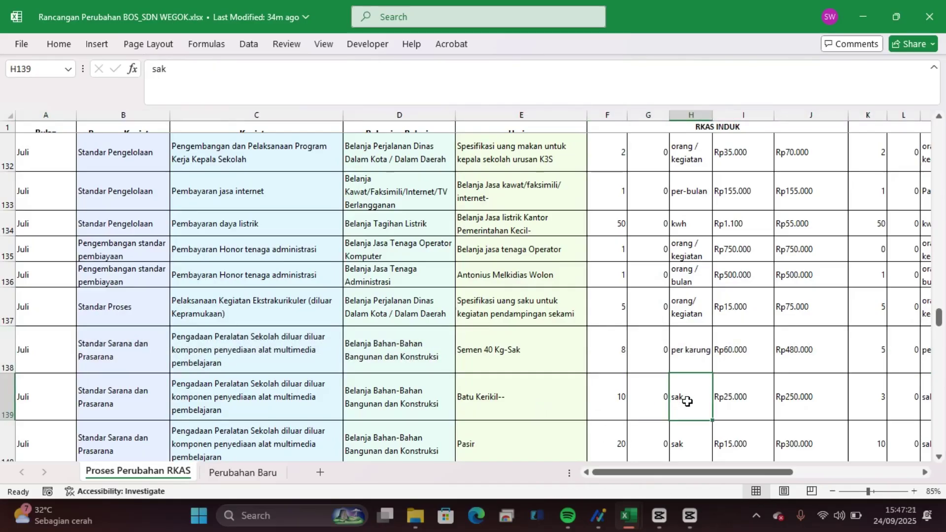